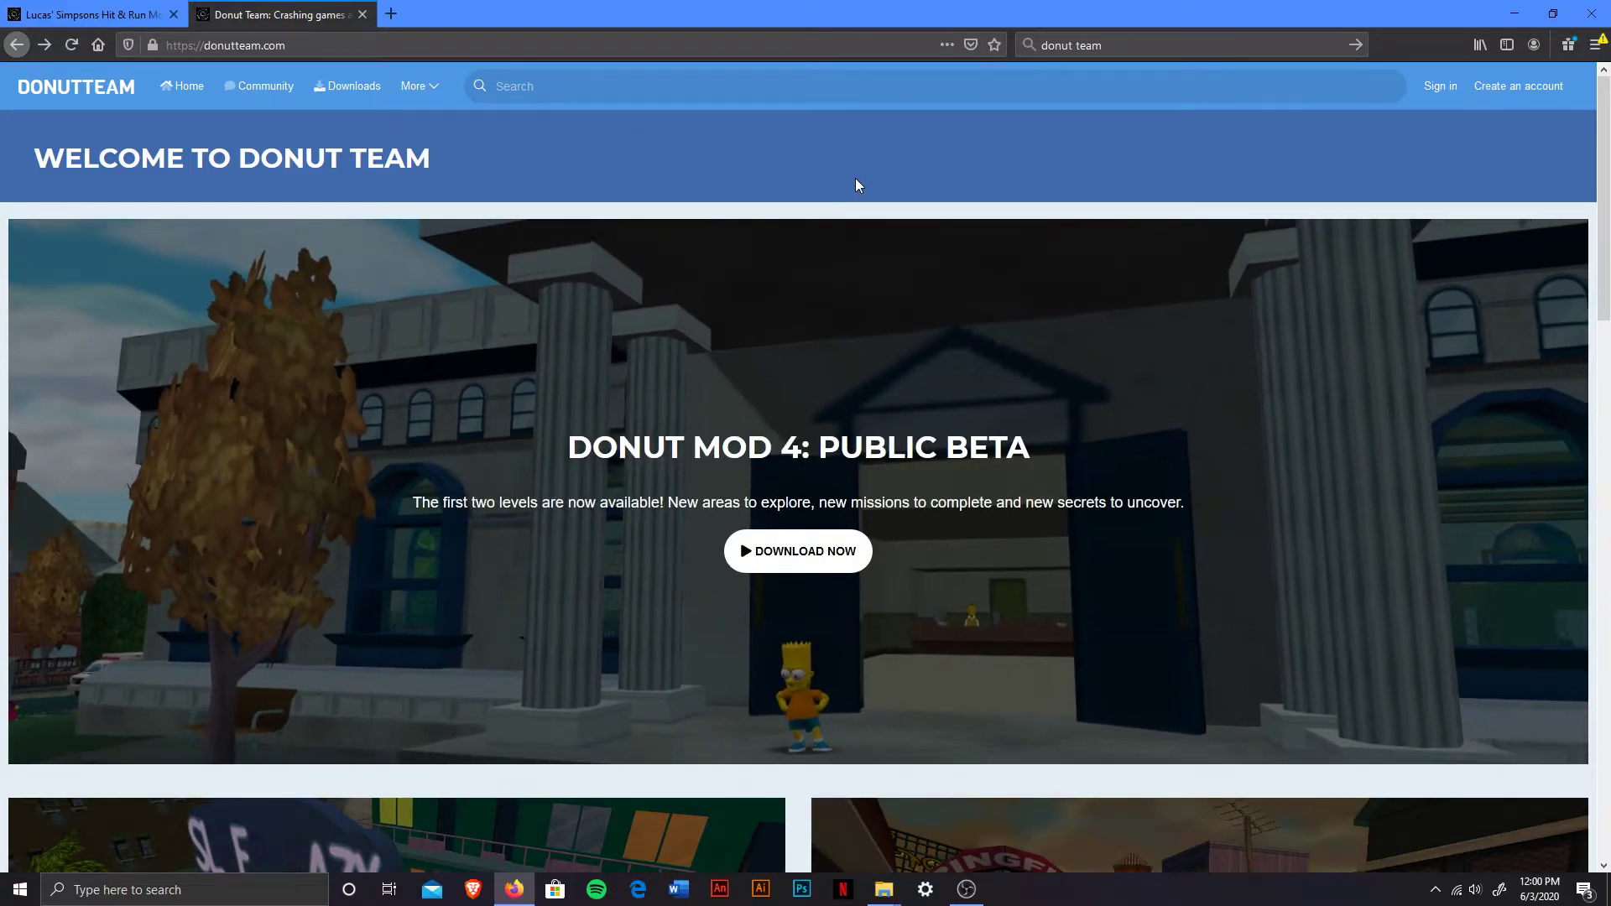
- Look over the Donut Team homepage and the Lucas' Simpsons Hit & Run Mod Launcher download page
{"action": "scroll", "coordinate": [1256, 580], "scroll_direction": "down", "scroll_amount": 4}
{"action": "scroll", "coordinate": [1257, 581], "scroll_direction": "down", "scroll_amount": 8}
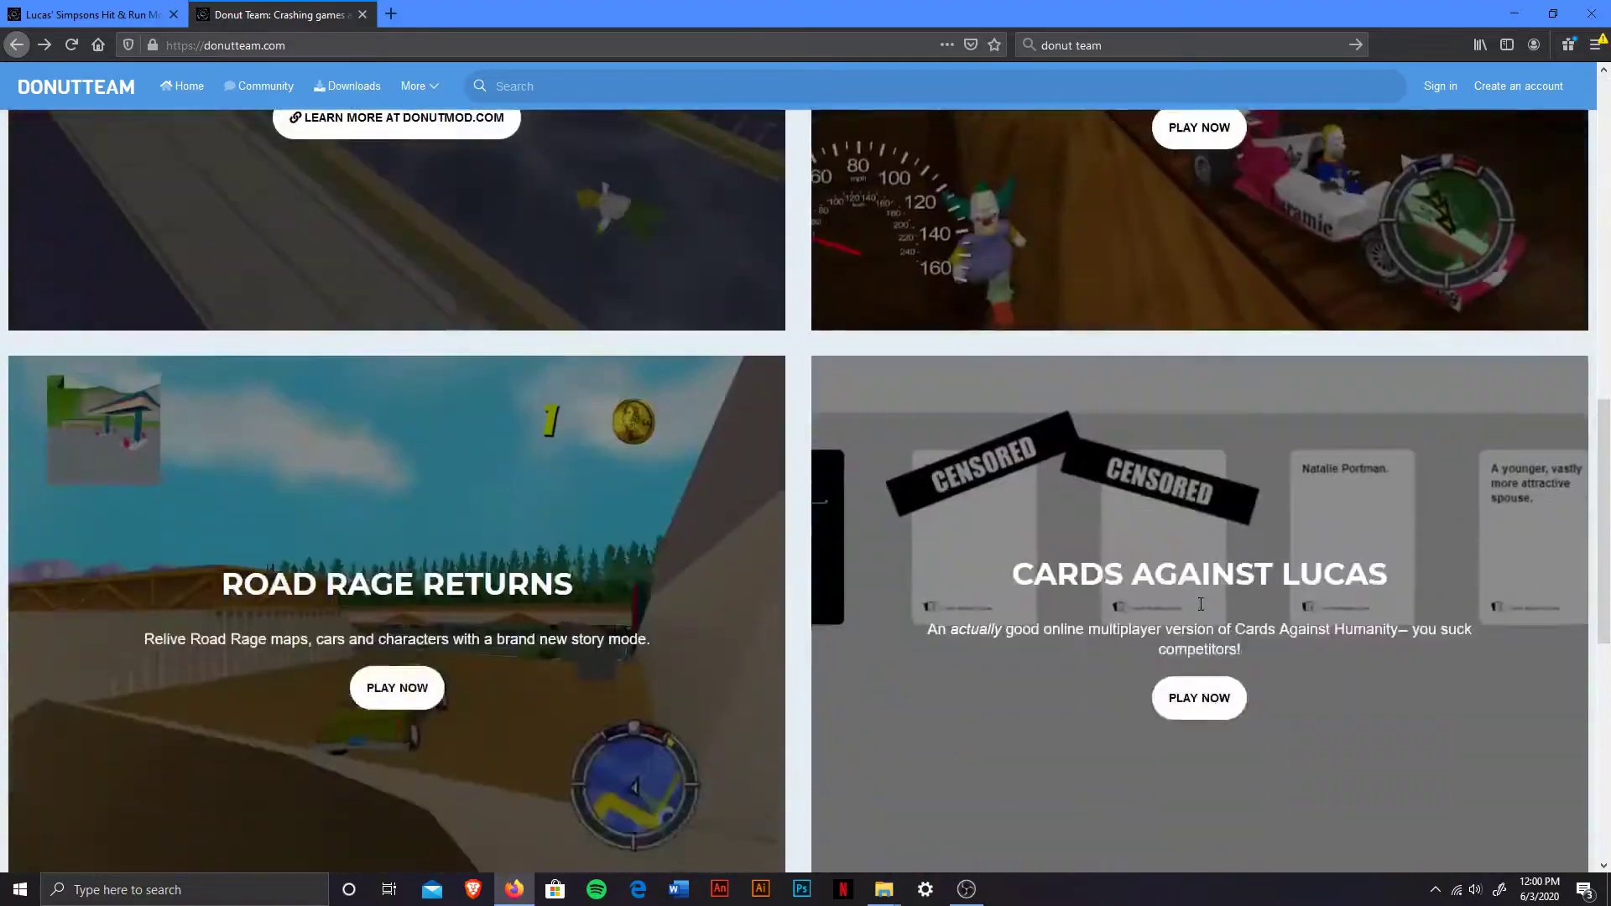
{"action": "scroll", "coordinate": [1197, 622], "scroll_direction": "up", "scroll_amount": 12}
{"action": "left_click", "coordinate": [56, 7]}
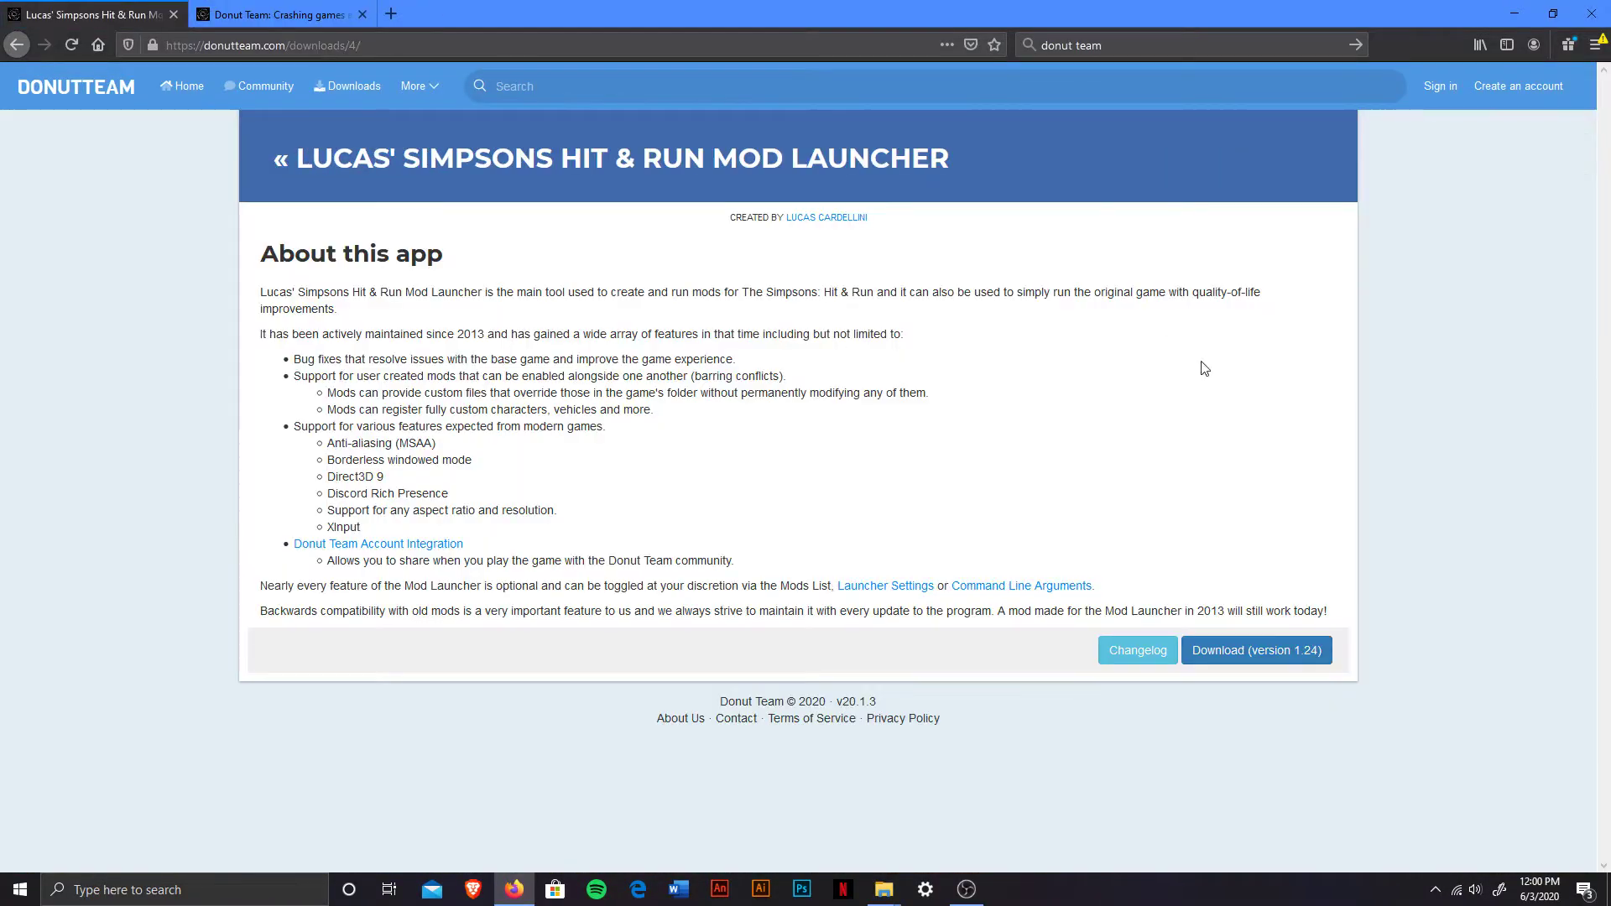
{"action": "left_click", "coordinate": [233, 6]}
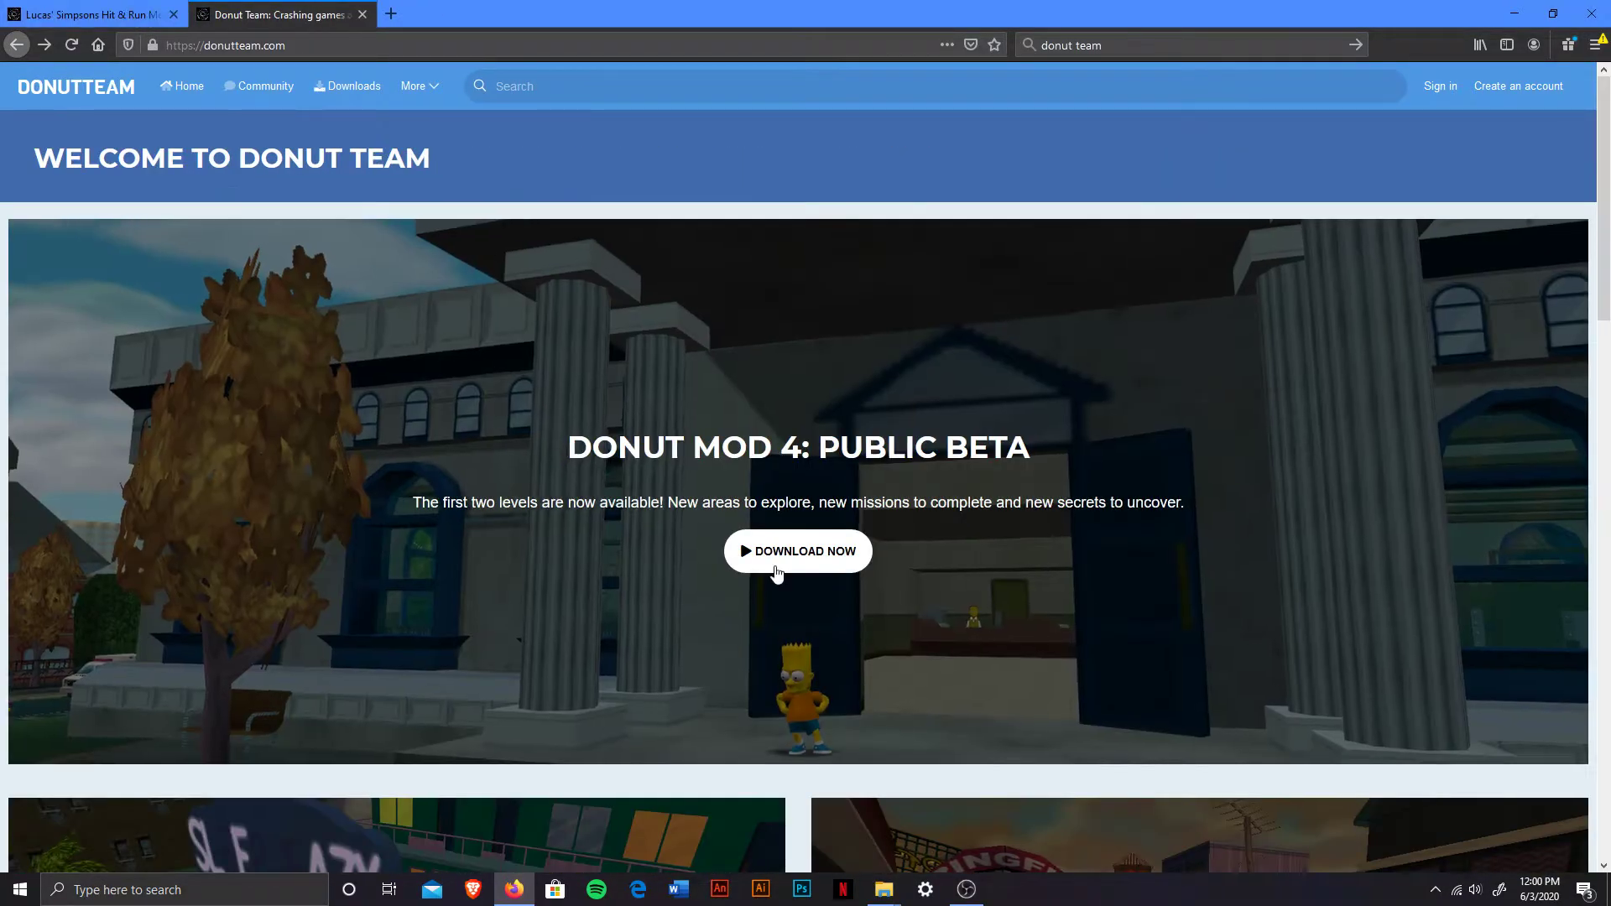
{"action": "left_click", "coordinate": [94, 7]}
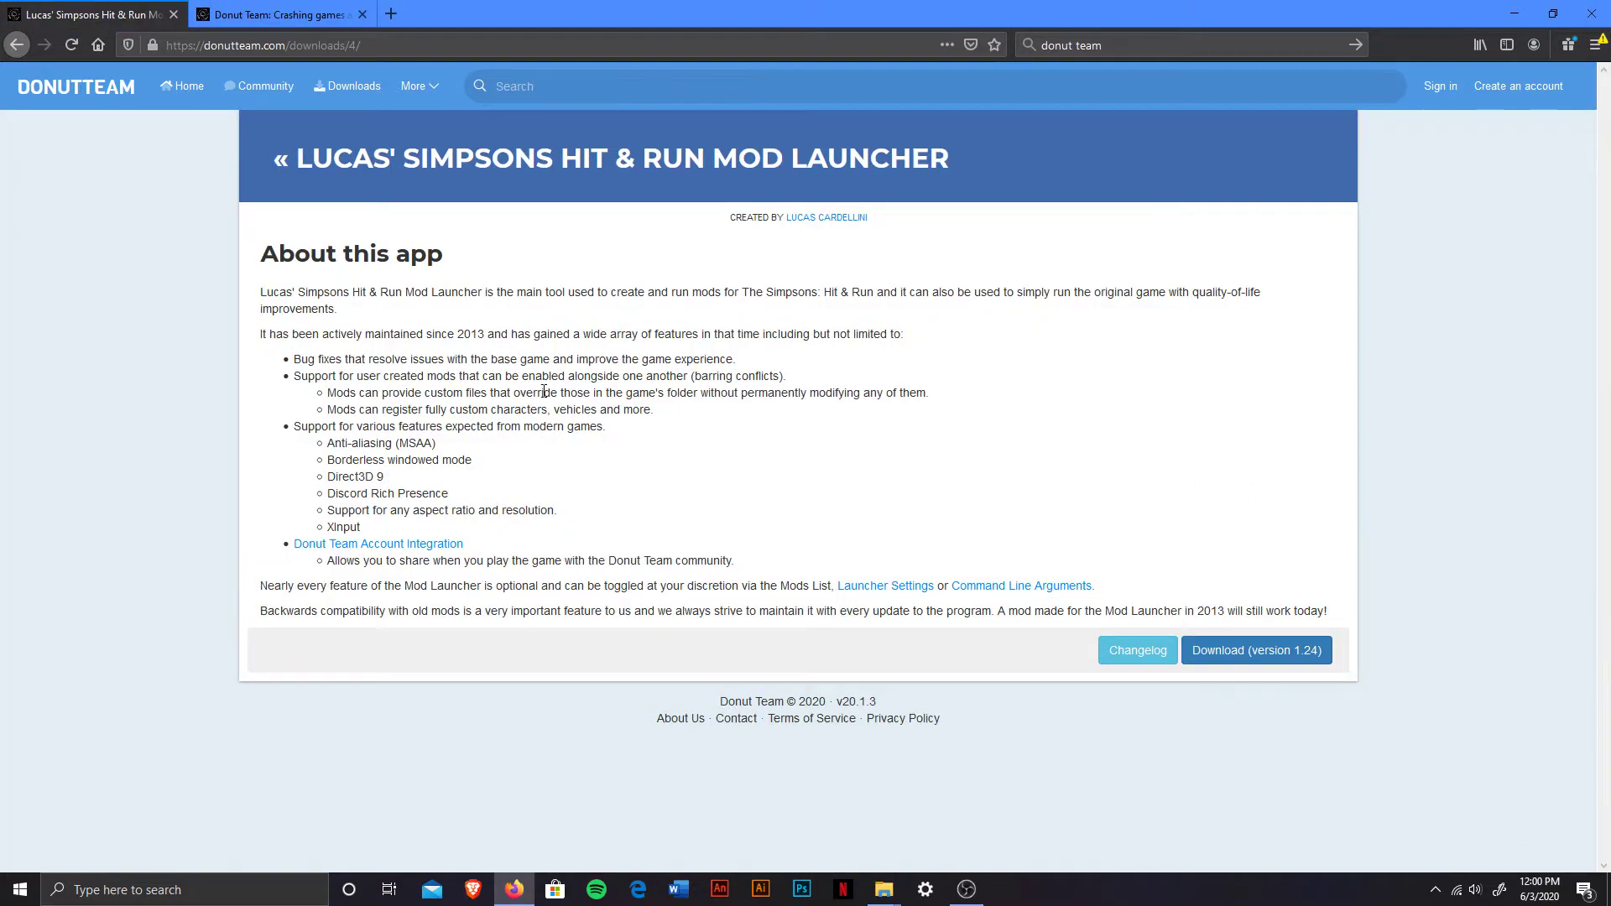
{"action": "left_click", "coordinate": [252, 14]}
- Download version 1.24 of Lucas' Simpsons Hit & Run Mod Launcher and save the zip file
{"action": "left_click", "coordinate": [130, 6]}
{"action": "left_click", "coordinate": [1302, 667]}
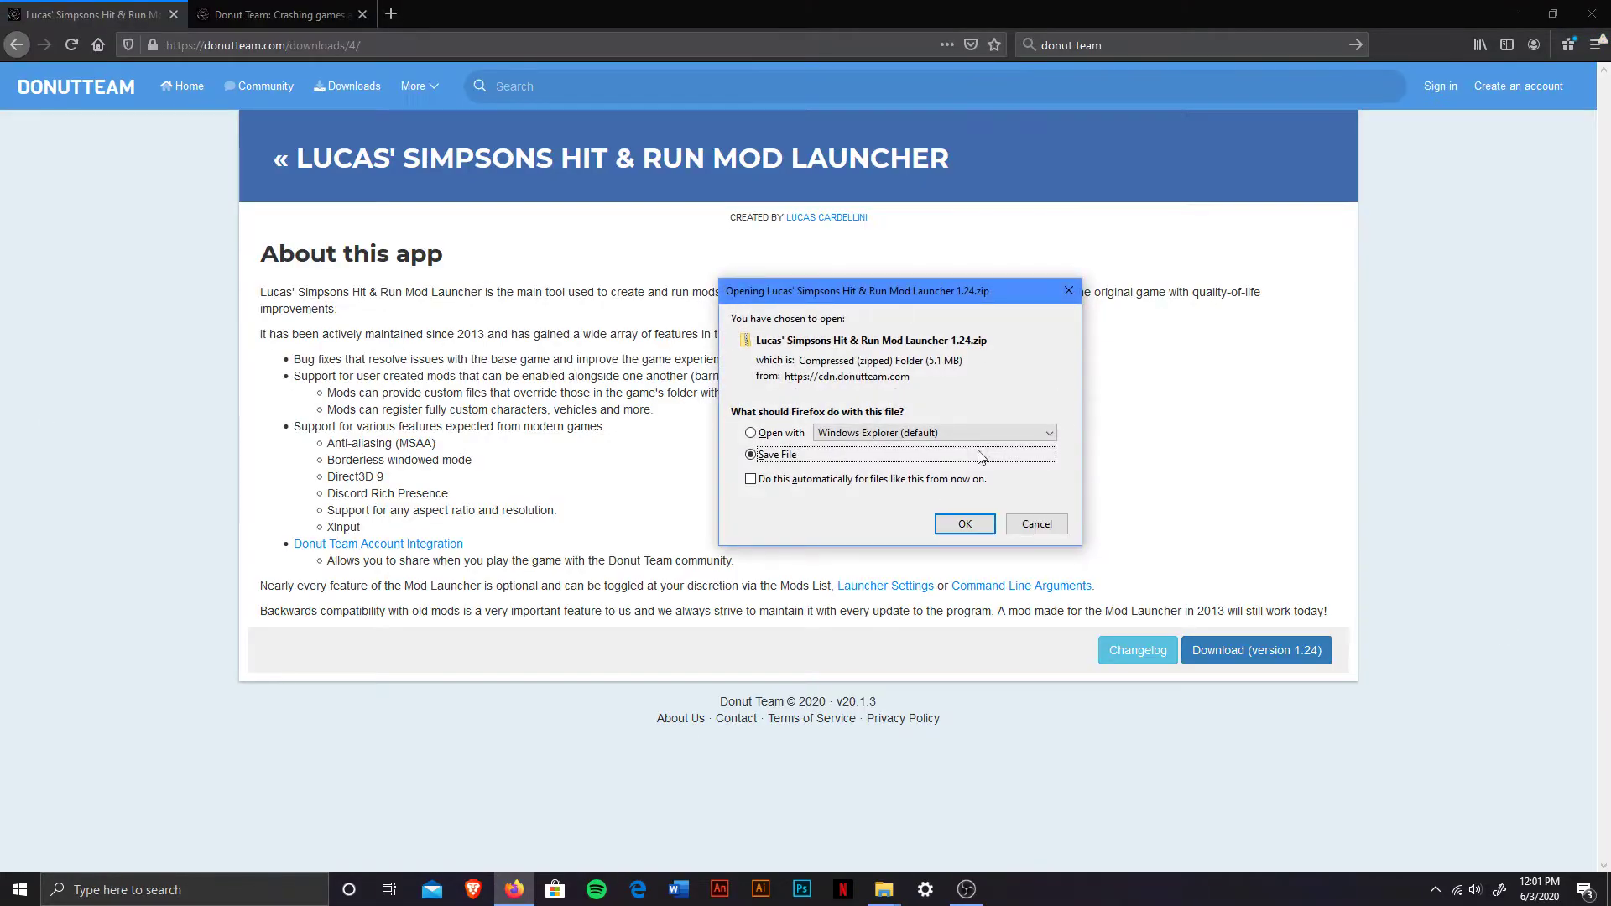
{"action": "left_click", "coordinate": [965, 524]}
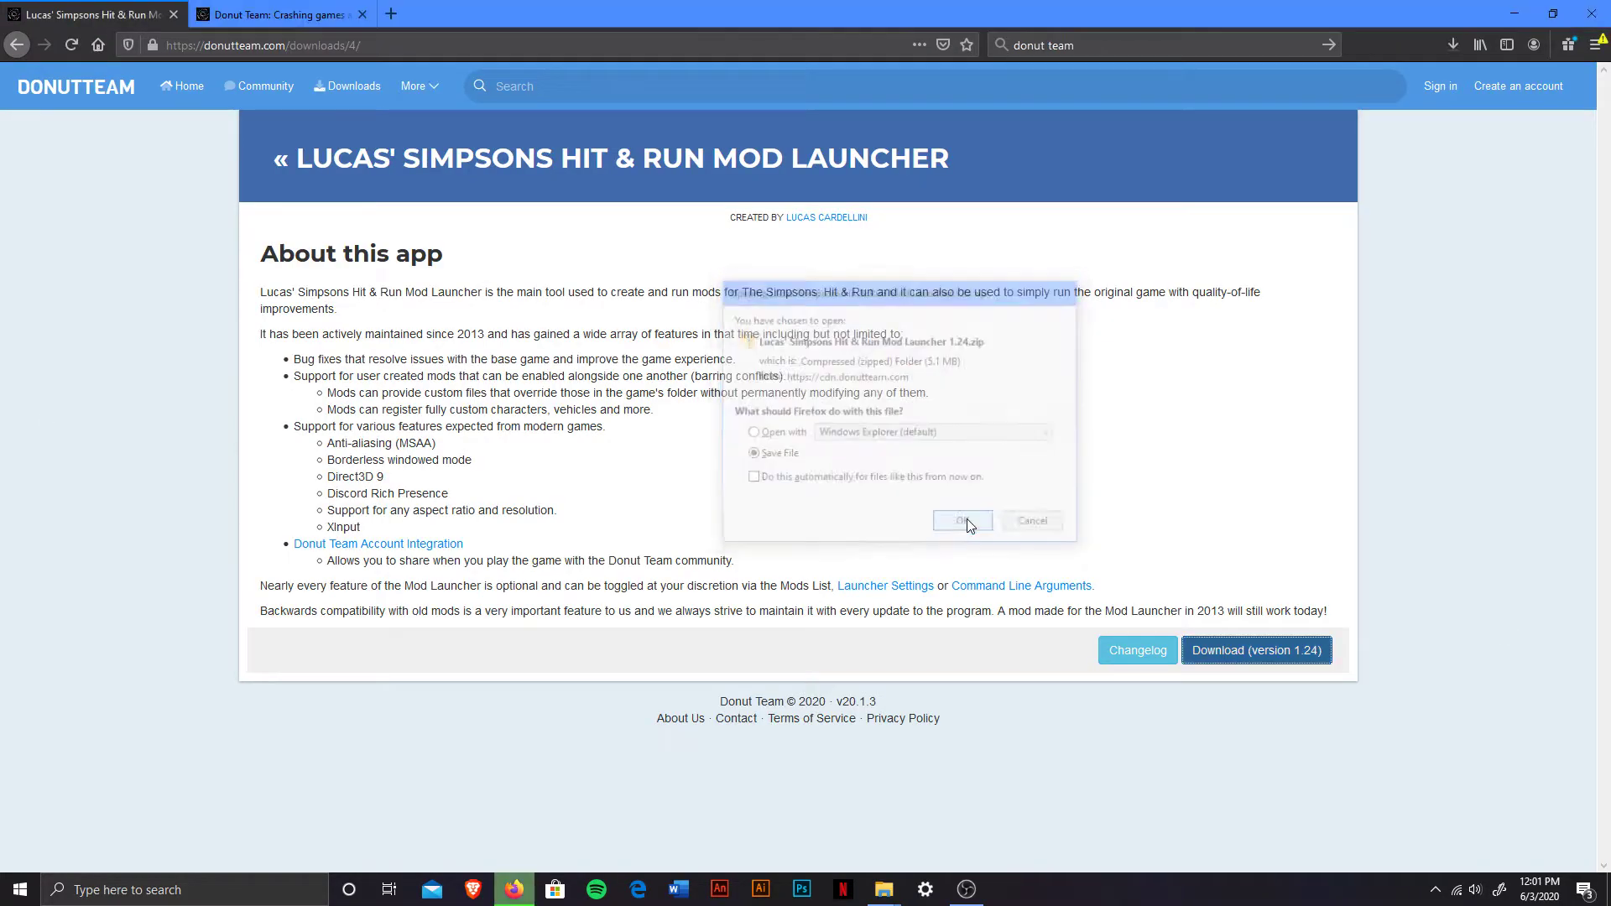
- Show the downloaded mod launcher zip in its containing folder, then return to the download page
{"action": "left_click", "coordinate": [1453, 42]}
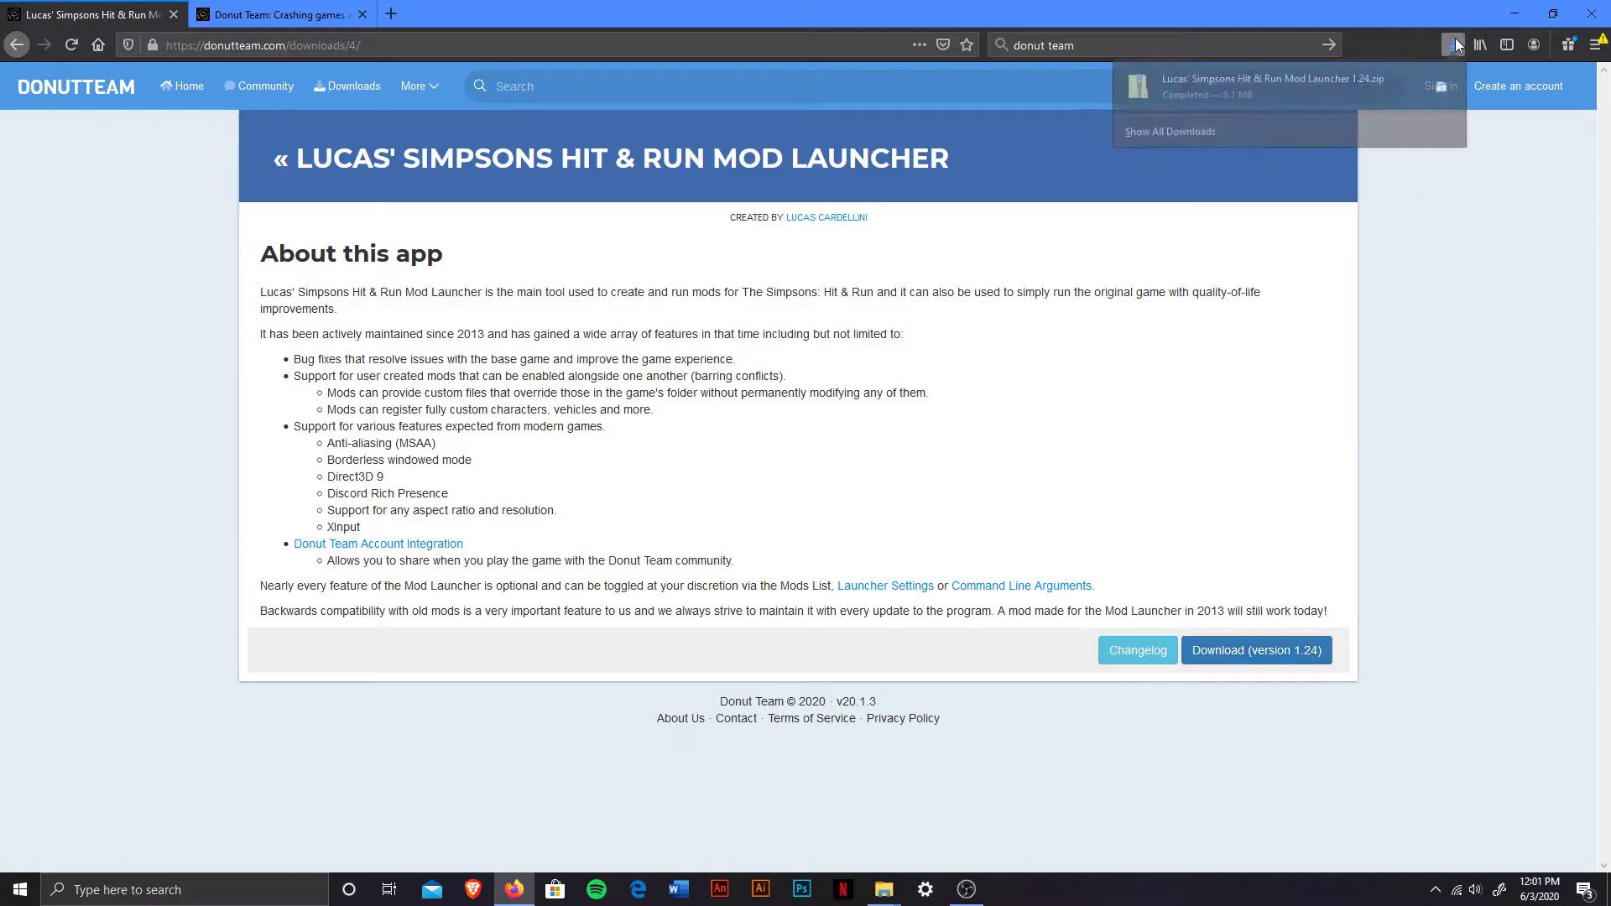
{"action": "left_click", "coordinate": [1183, 99]}
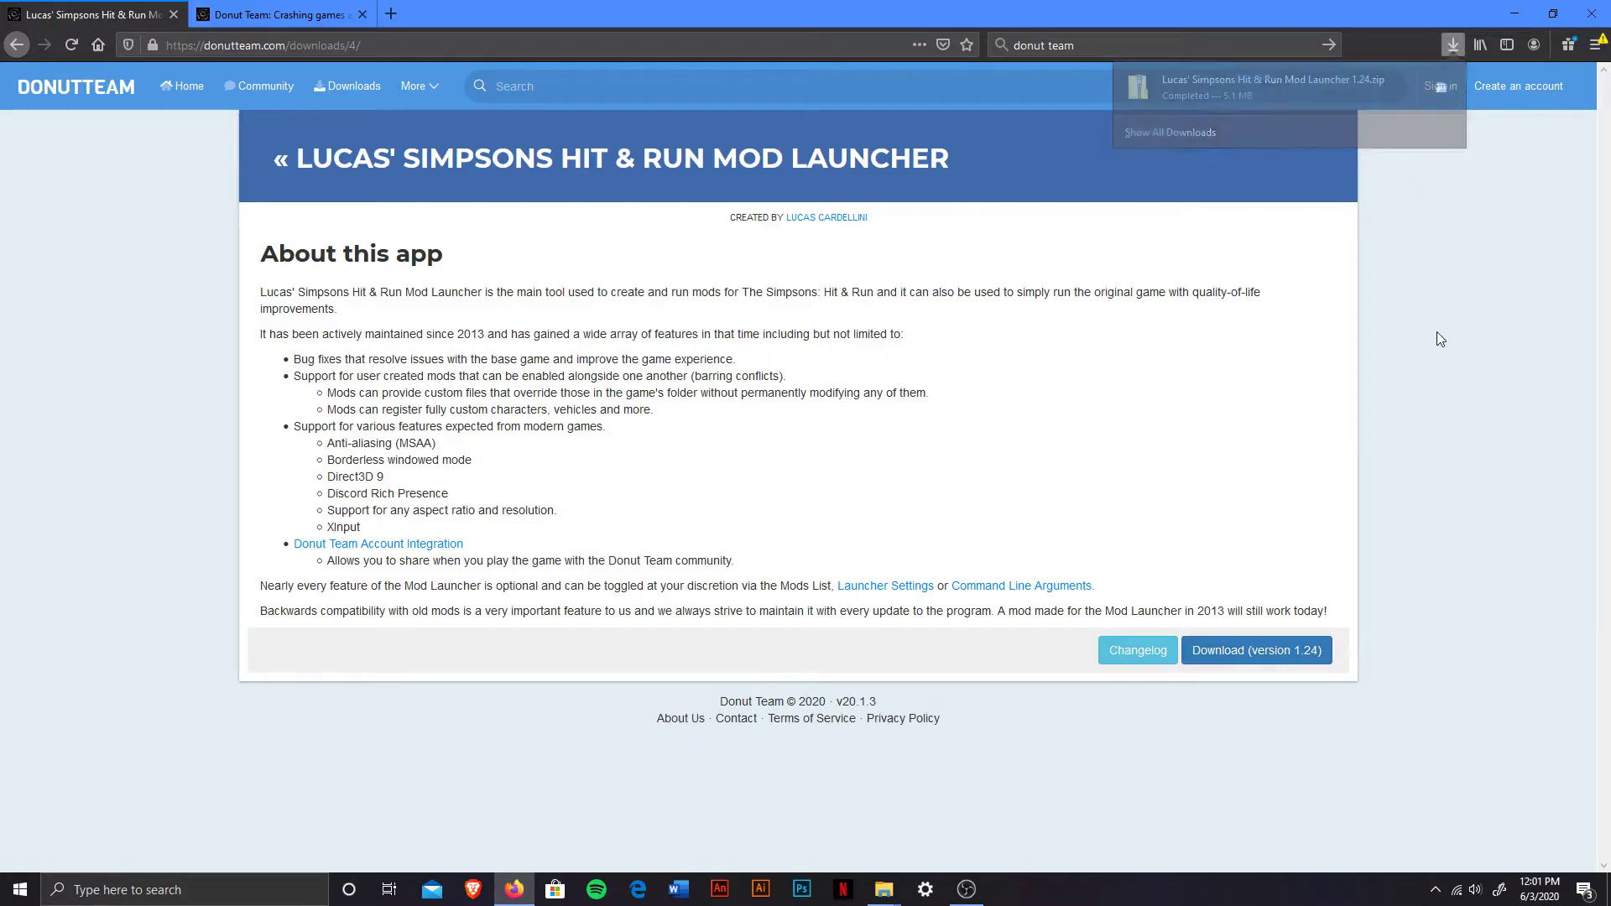
{"action": "left_click", "coordinate": [1451, 49]}
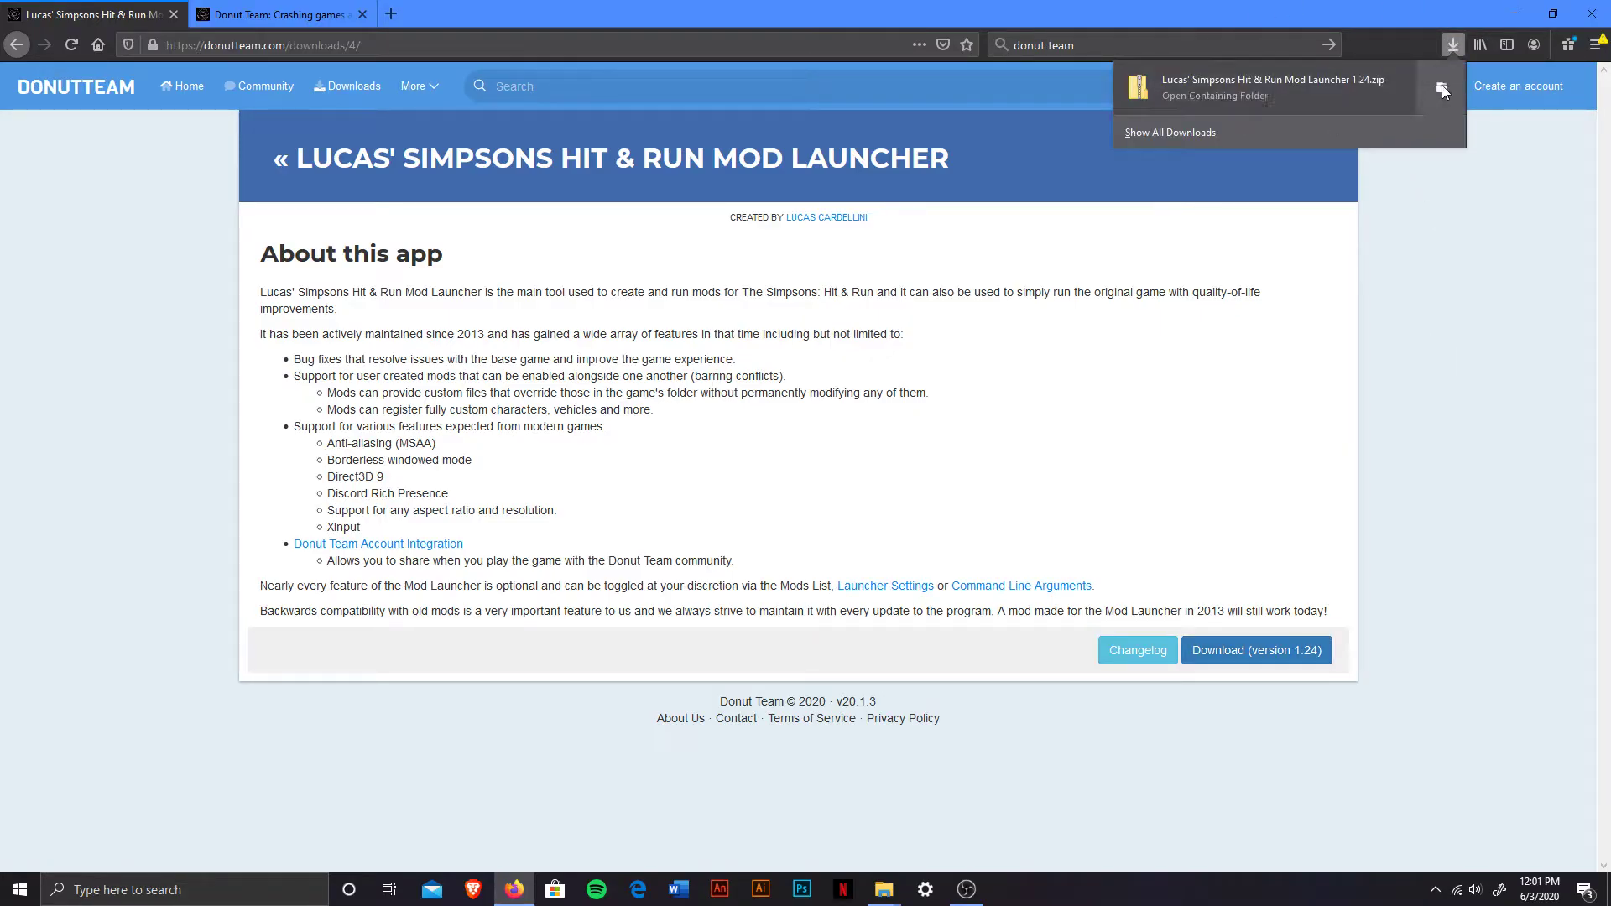
{"action": "left_click", "coordinate": [1441, 86]}
{"action": "left_click", "coordinate": [1252, 192]}
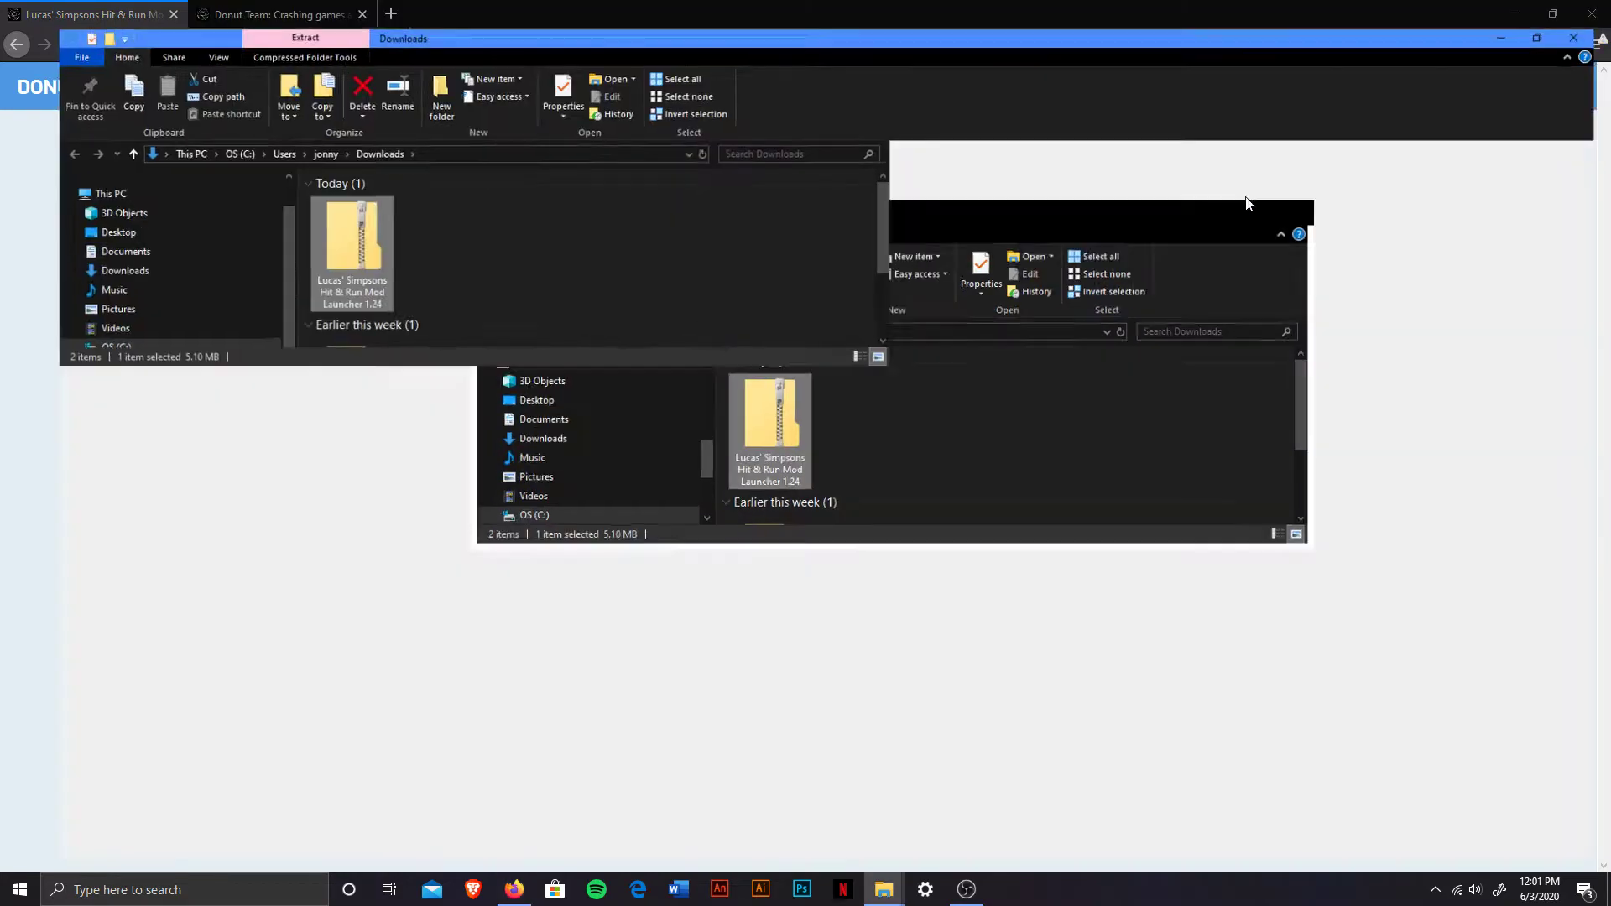
{"action": "key", "text": "alt+Tab"}
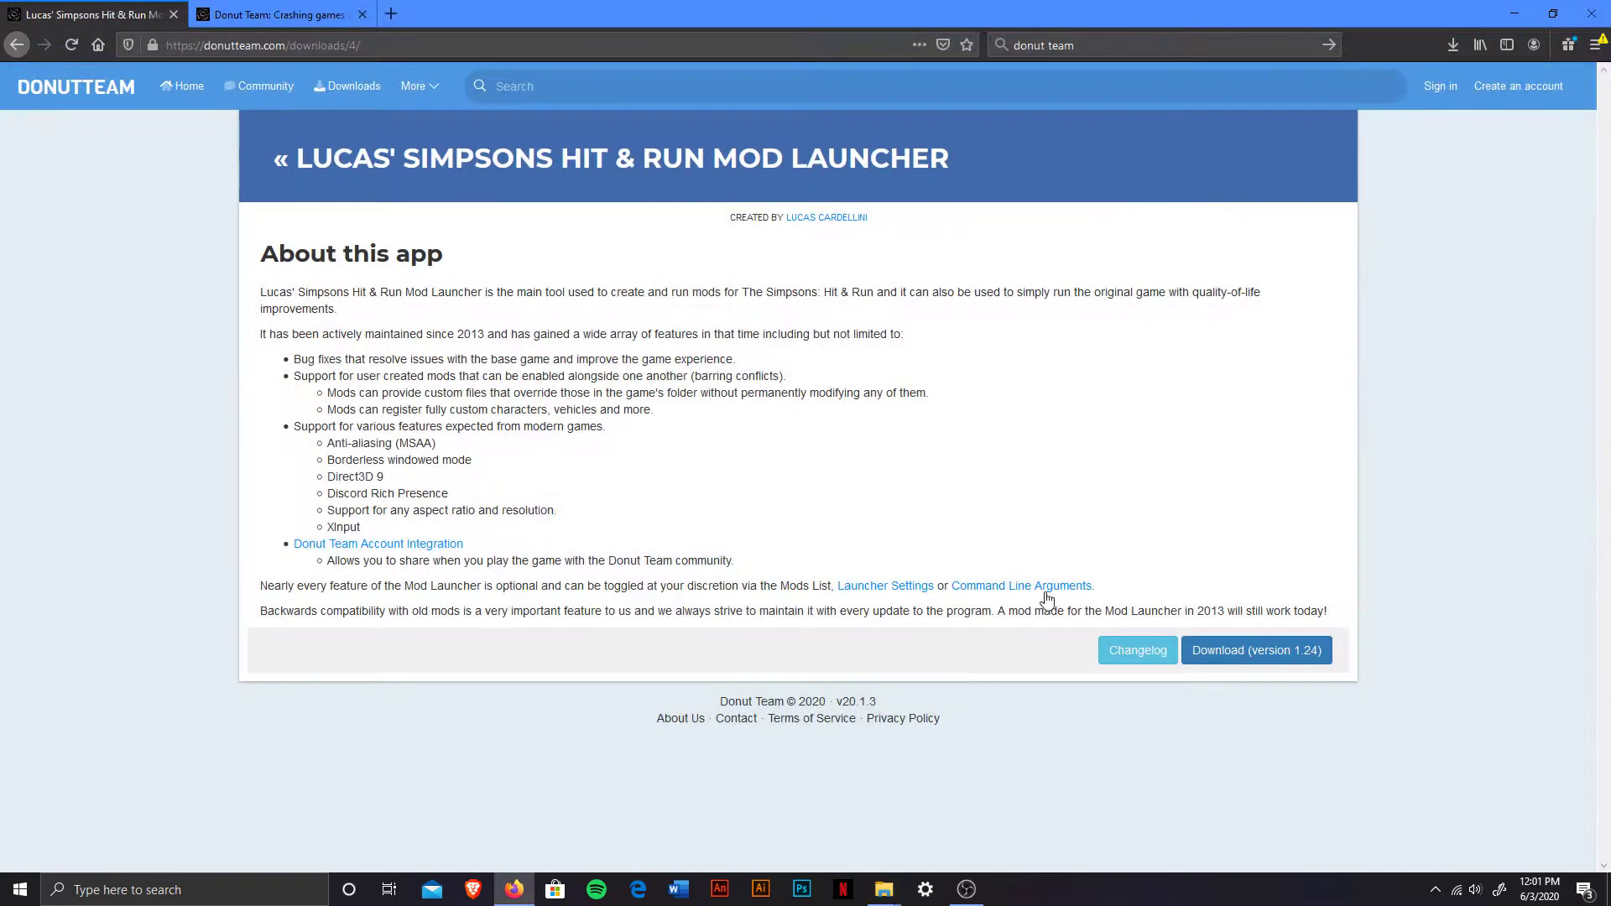
- Switch to the Downloads folder in File Explorer and extract the Lucas' Simpsons Hit & Run Mod Launcher 1.24 zip to the suggested folder
{"action": "mouse_move", "coordinate": [891, 891]}
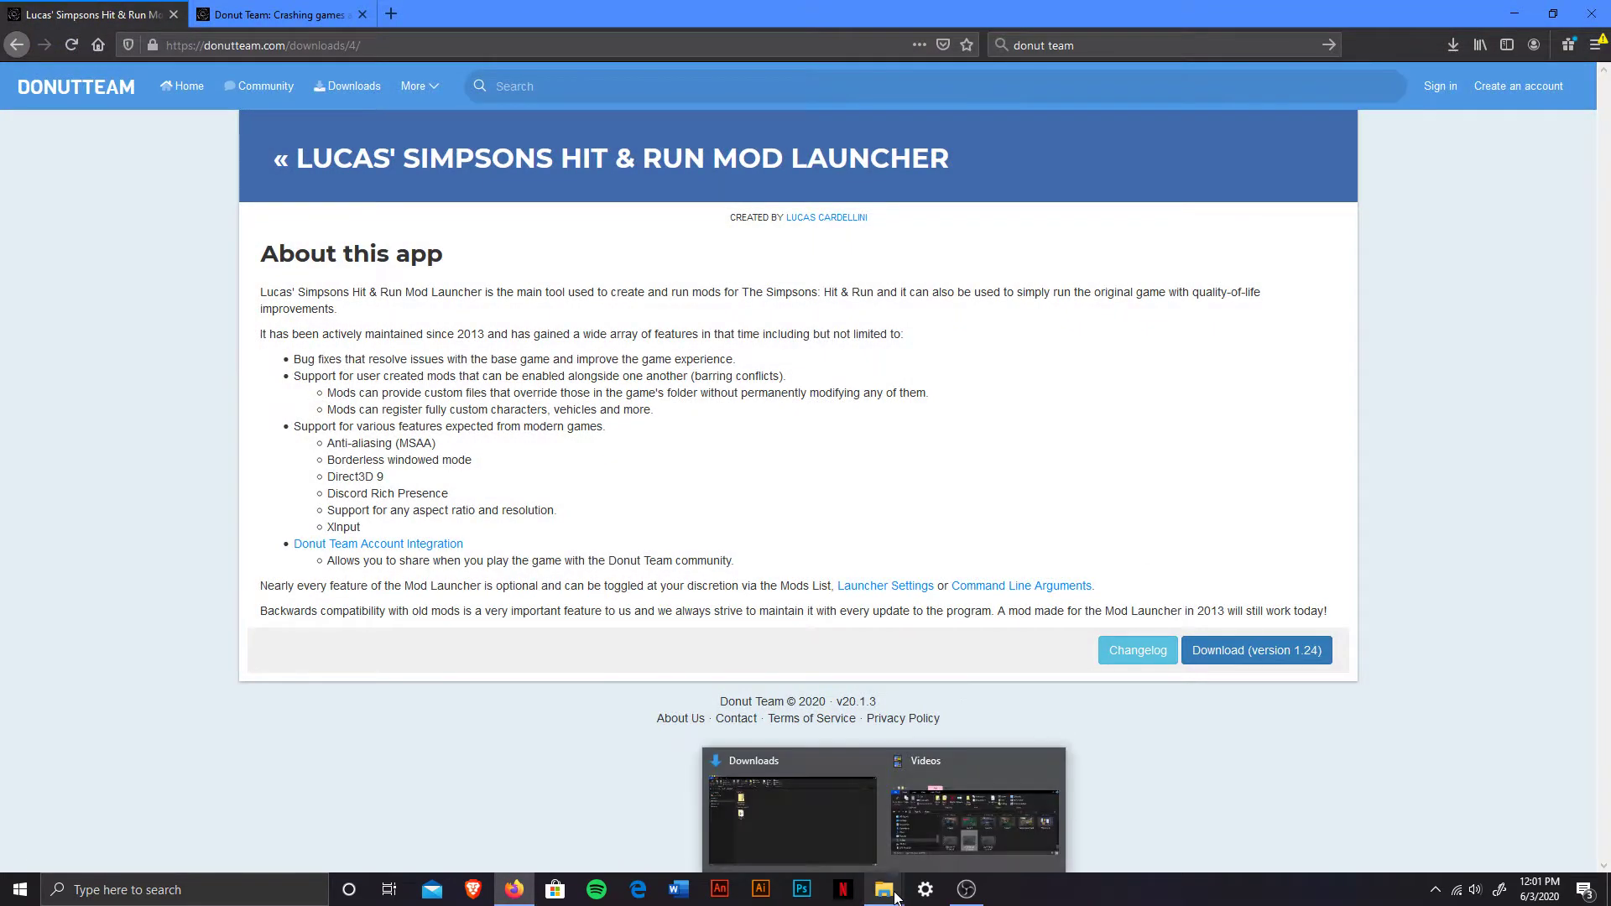
{"action": "left_click", "coordinate": [759, 799]}
{"action": "left_click", "coordinate": [310, 369]}
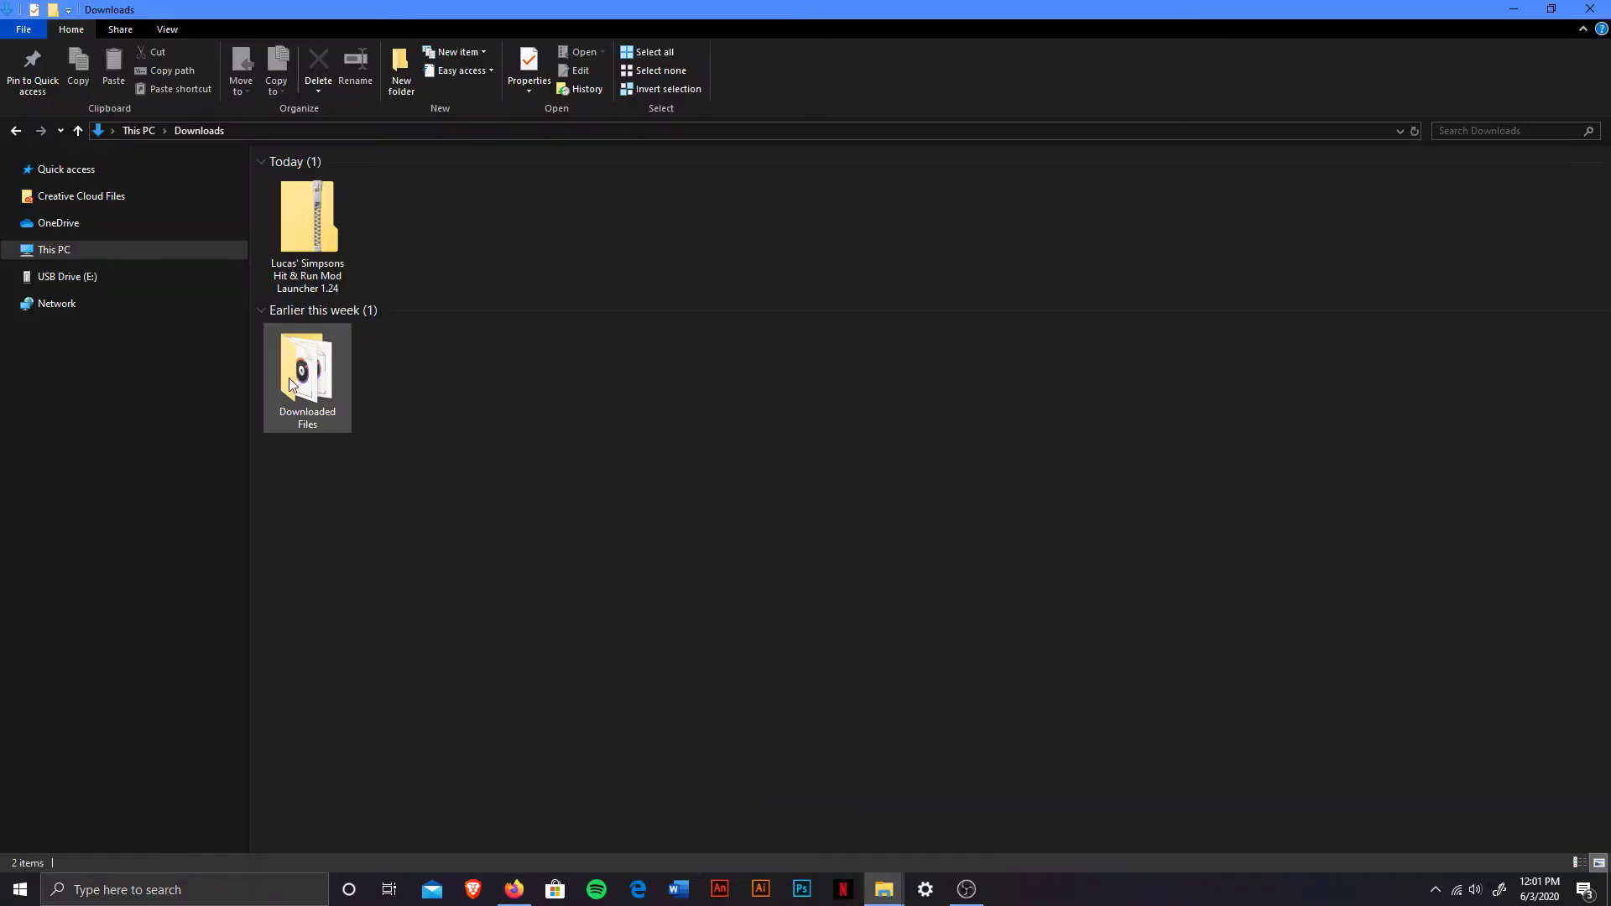
{"action": "left_click", "coordinate": [406, 227]}
{"action": "left_click", "coordinate": [308, 227]}
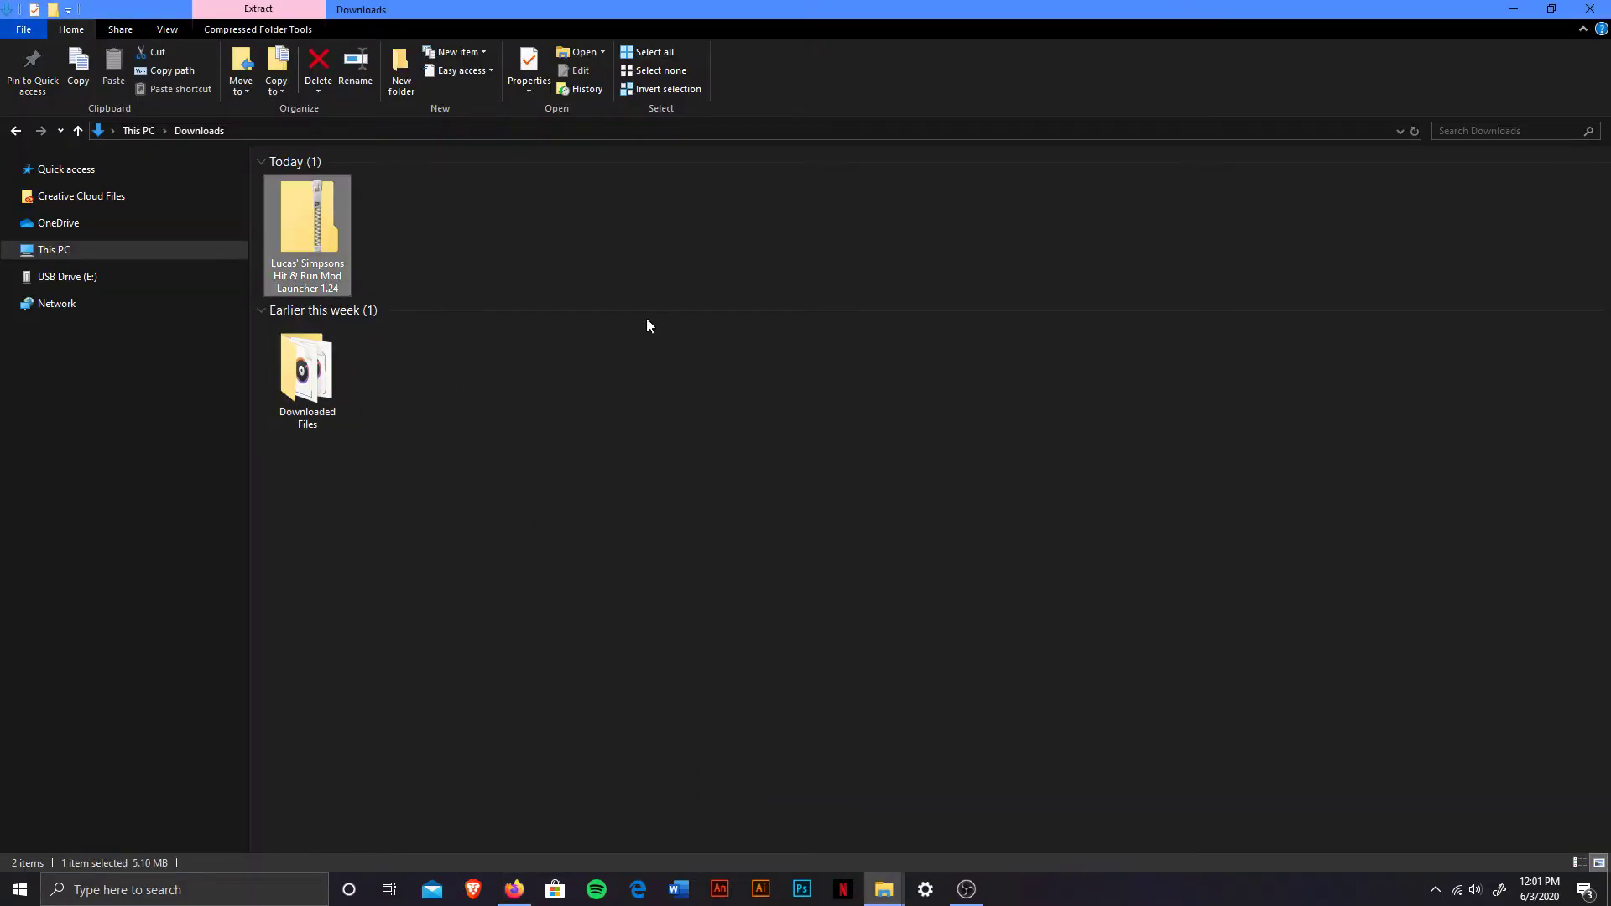
{"action": "right_click", "coordinate": [290, 232]}
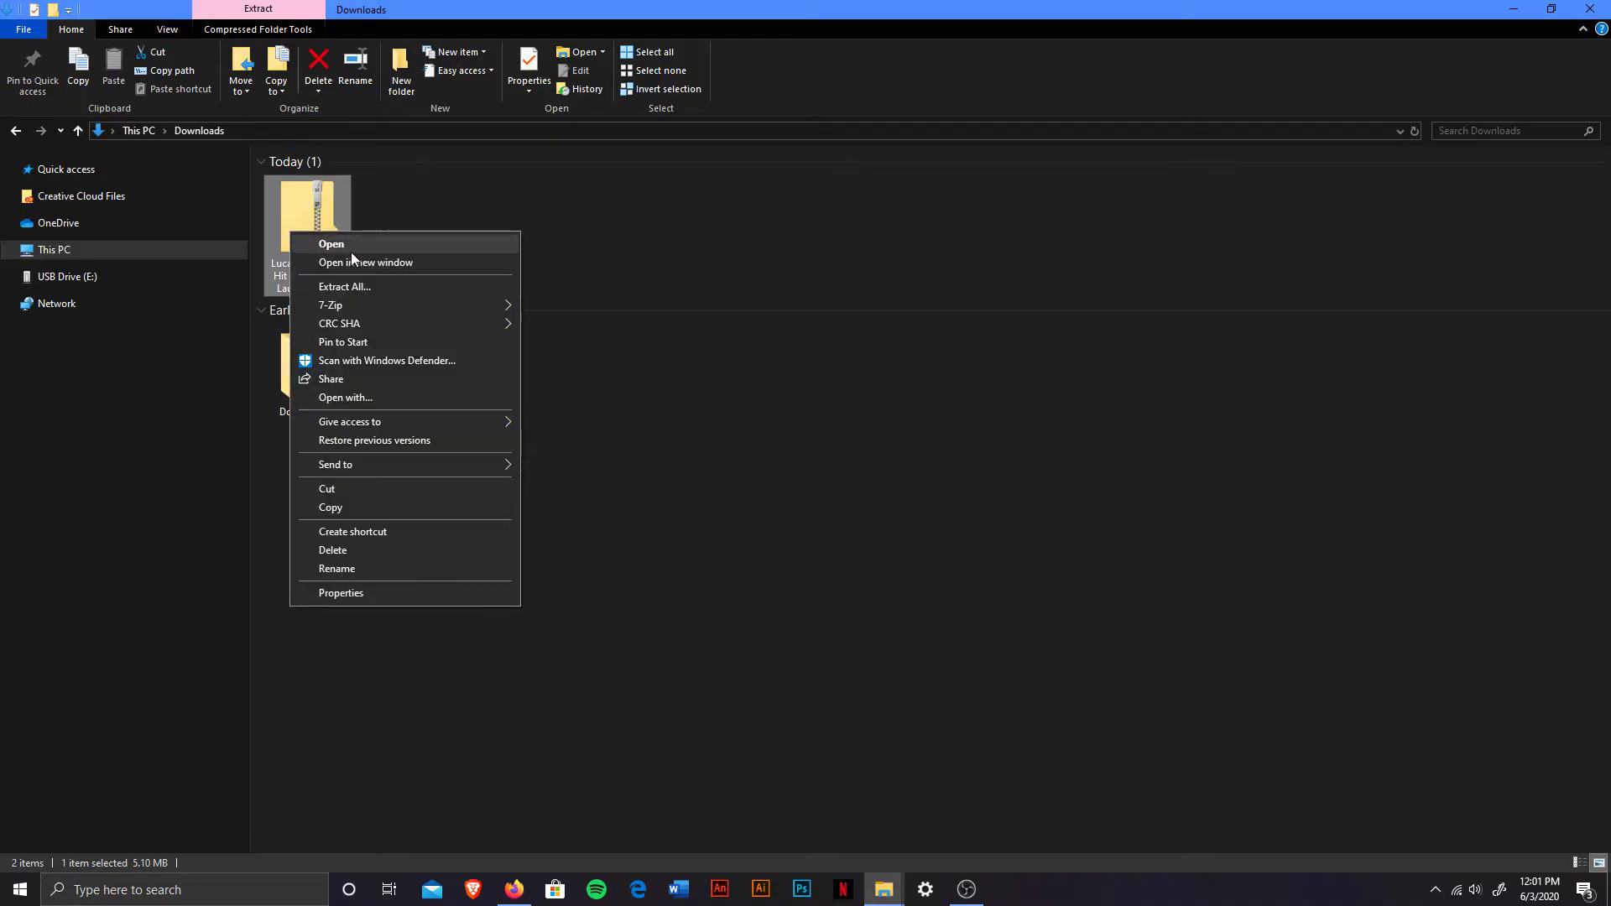
{"action": "left_click", "coordinate": [344, 287]}
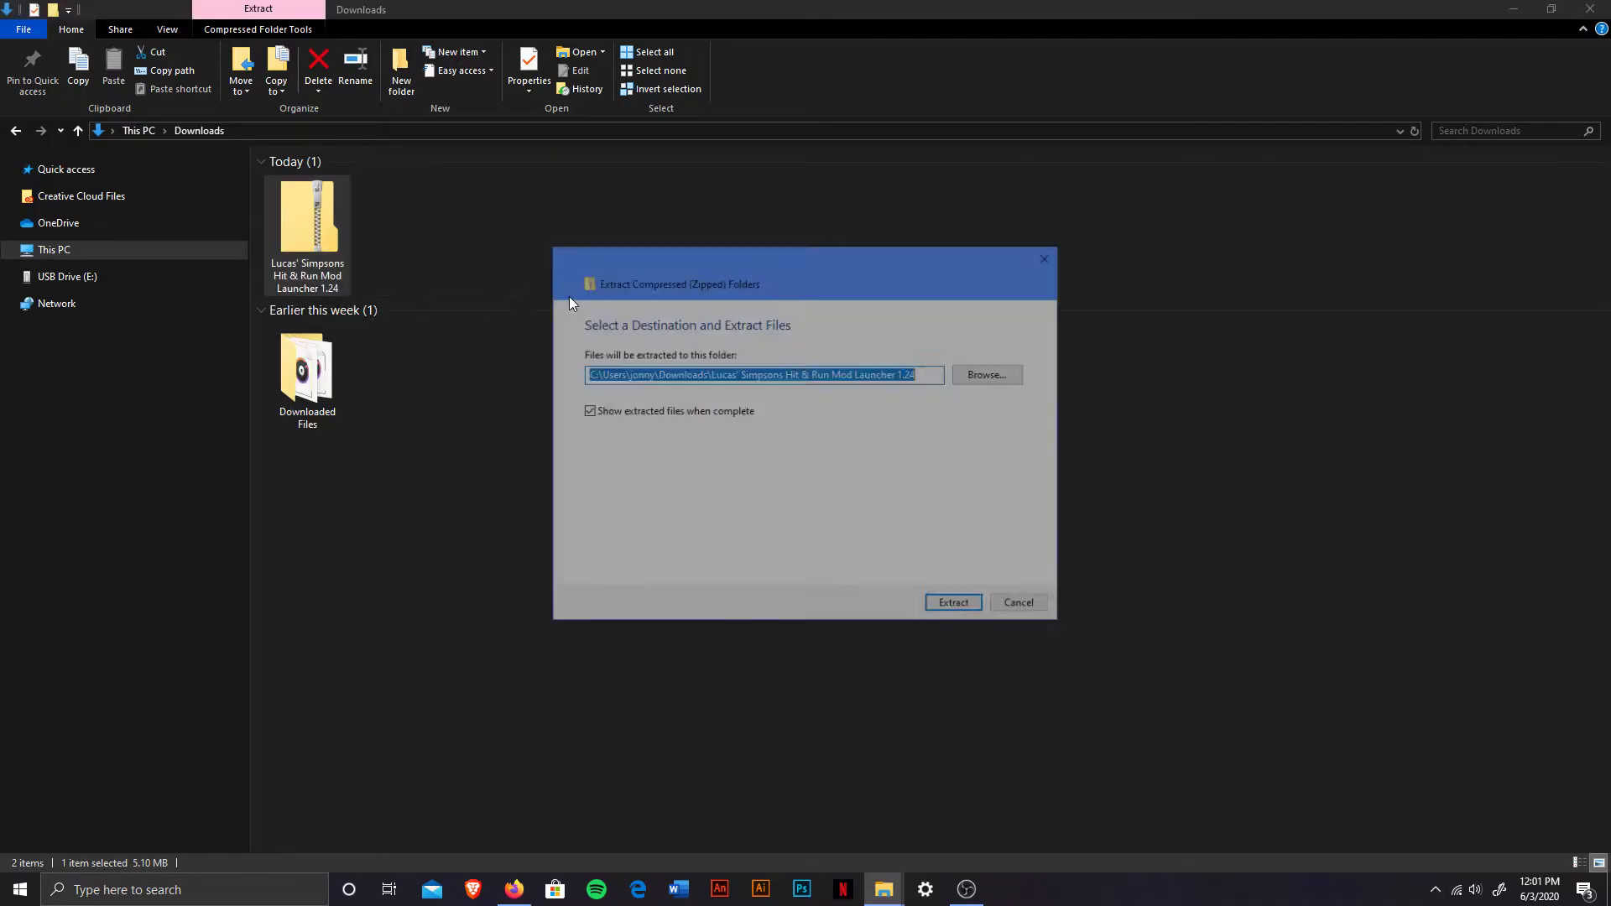
{"action": "left_click", "coordinate": [956, 605]}
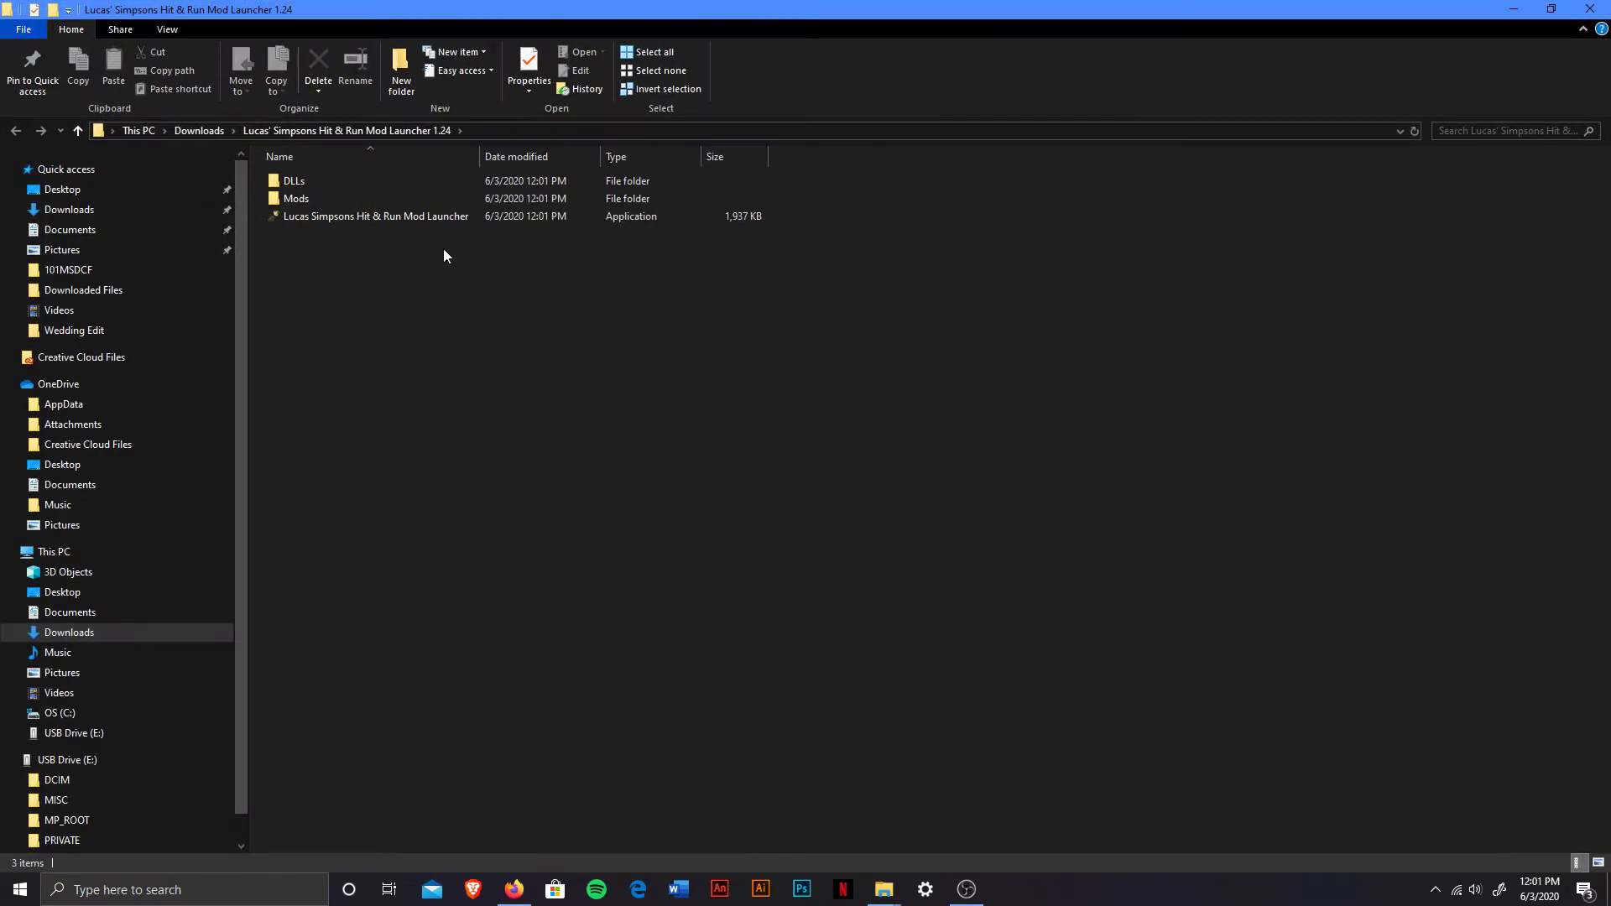
- Collapse the Quick access, OneDrive, This PC and USB Drive (E:) groups in the folder tree
{"action": "left_click", "coordinate": [9, 169]}
{"action": "left_click", "coordinate": [9, 223]}
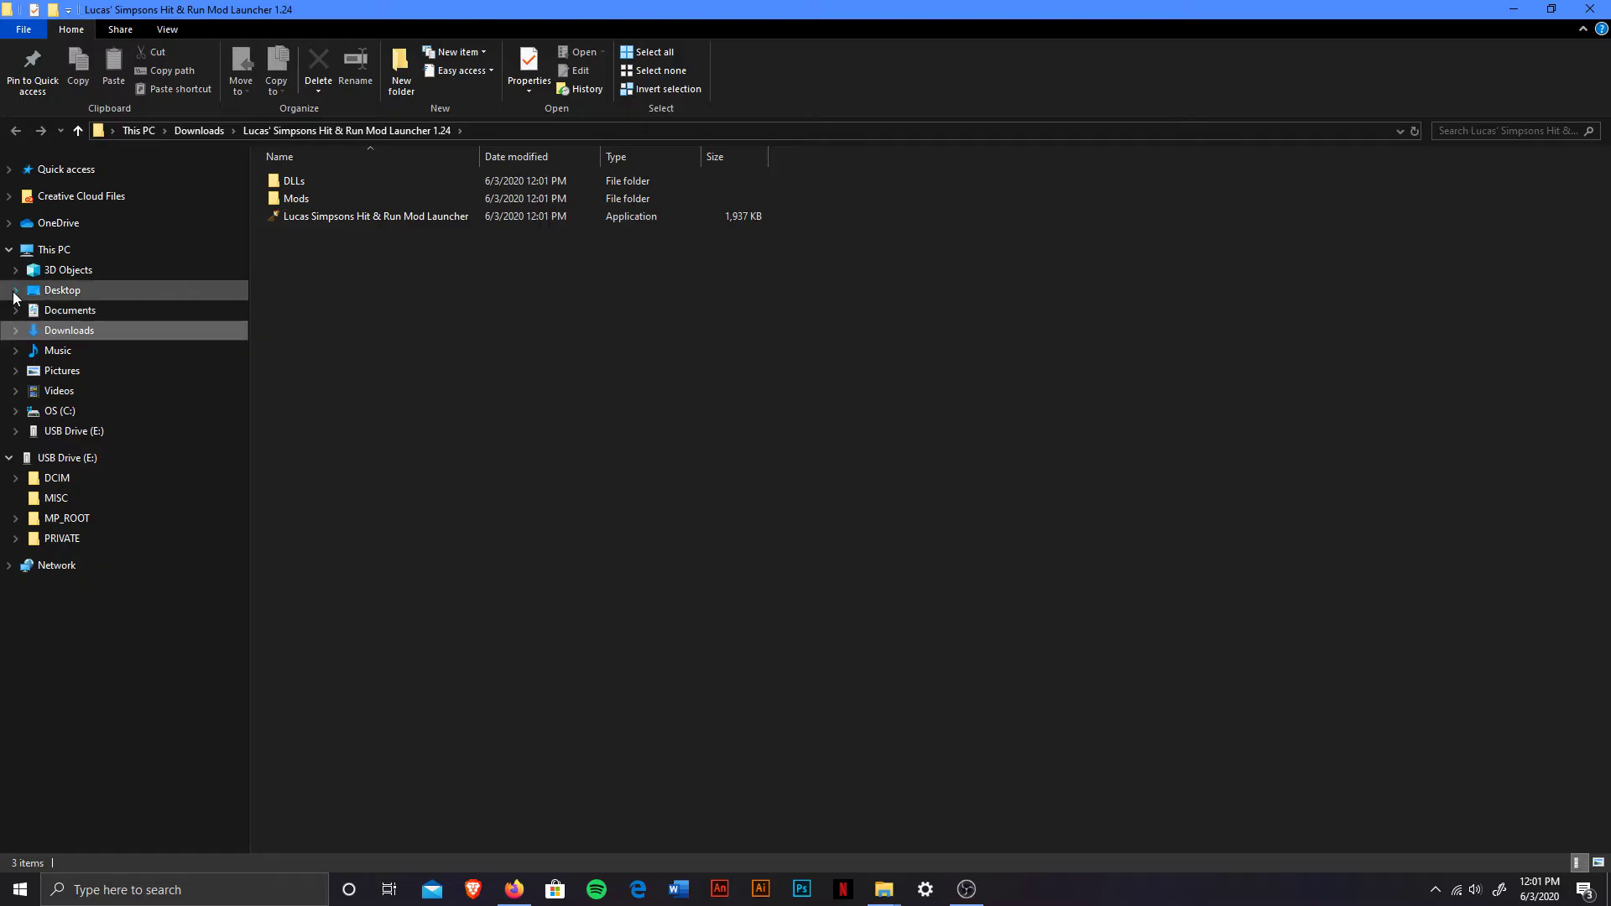
{"action": "left_click", "coordinate": [8, 250]}
{"action": "left_click", "coordinate": [9, 276]}
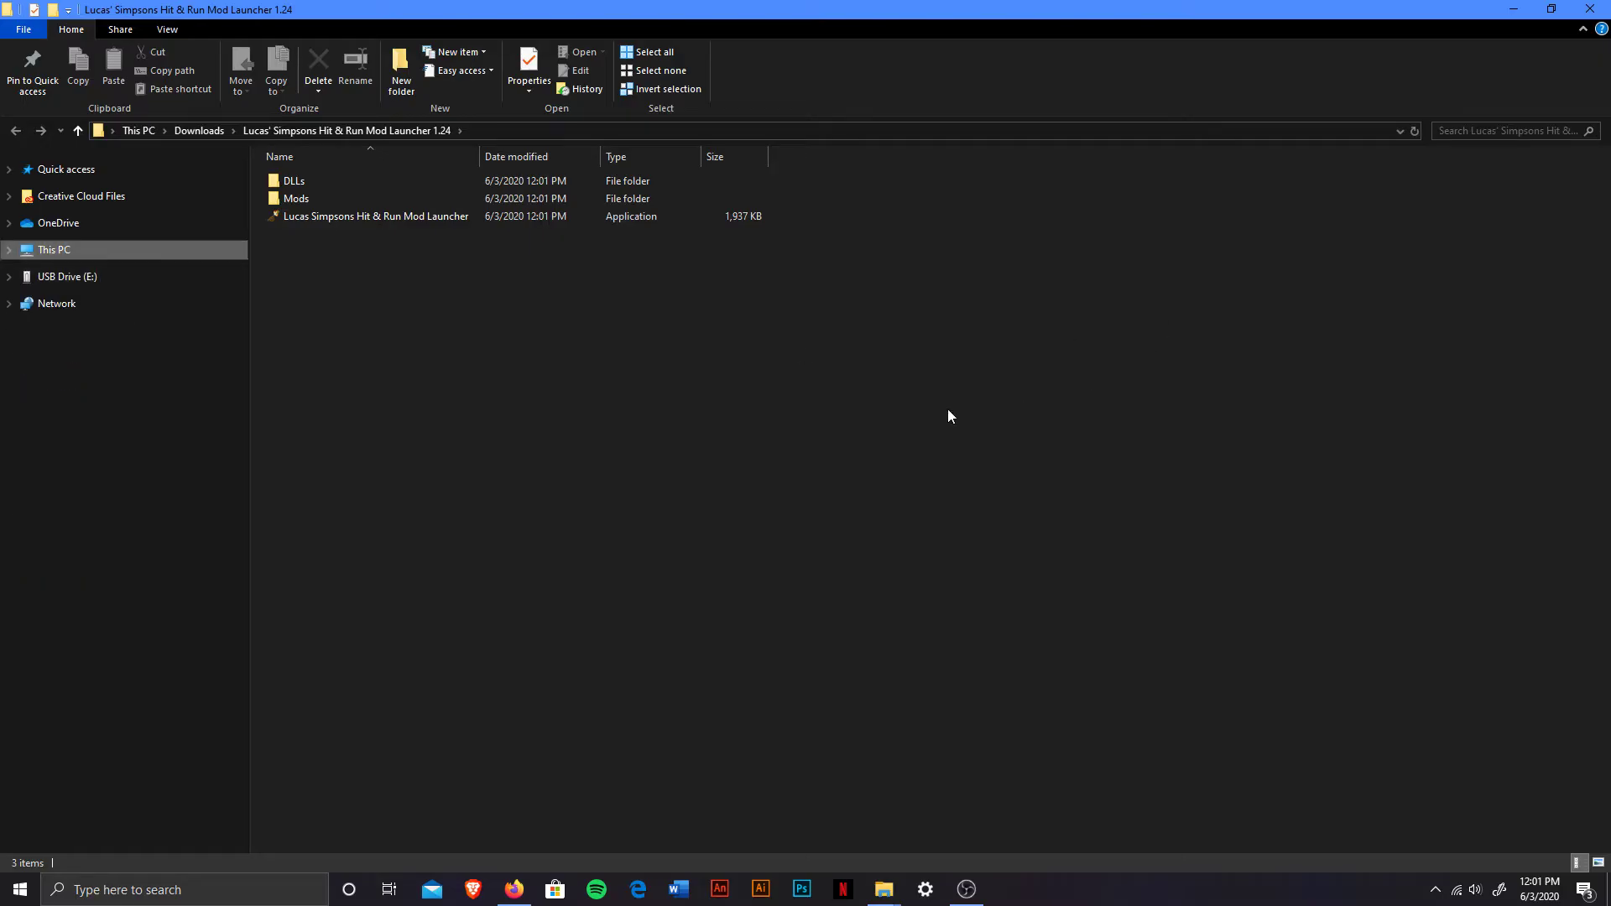
- Run the extracted Lucas Simpsons Hit & Run Mod Launcher application, allowing it past the Windows SmartScreen warning
{"action": "left_click", "coordinate": [414, 213]}
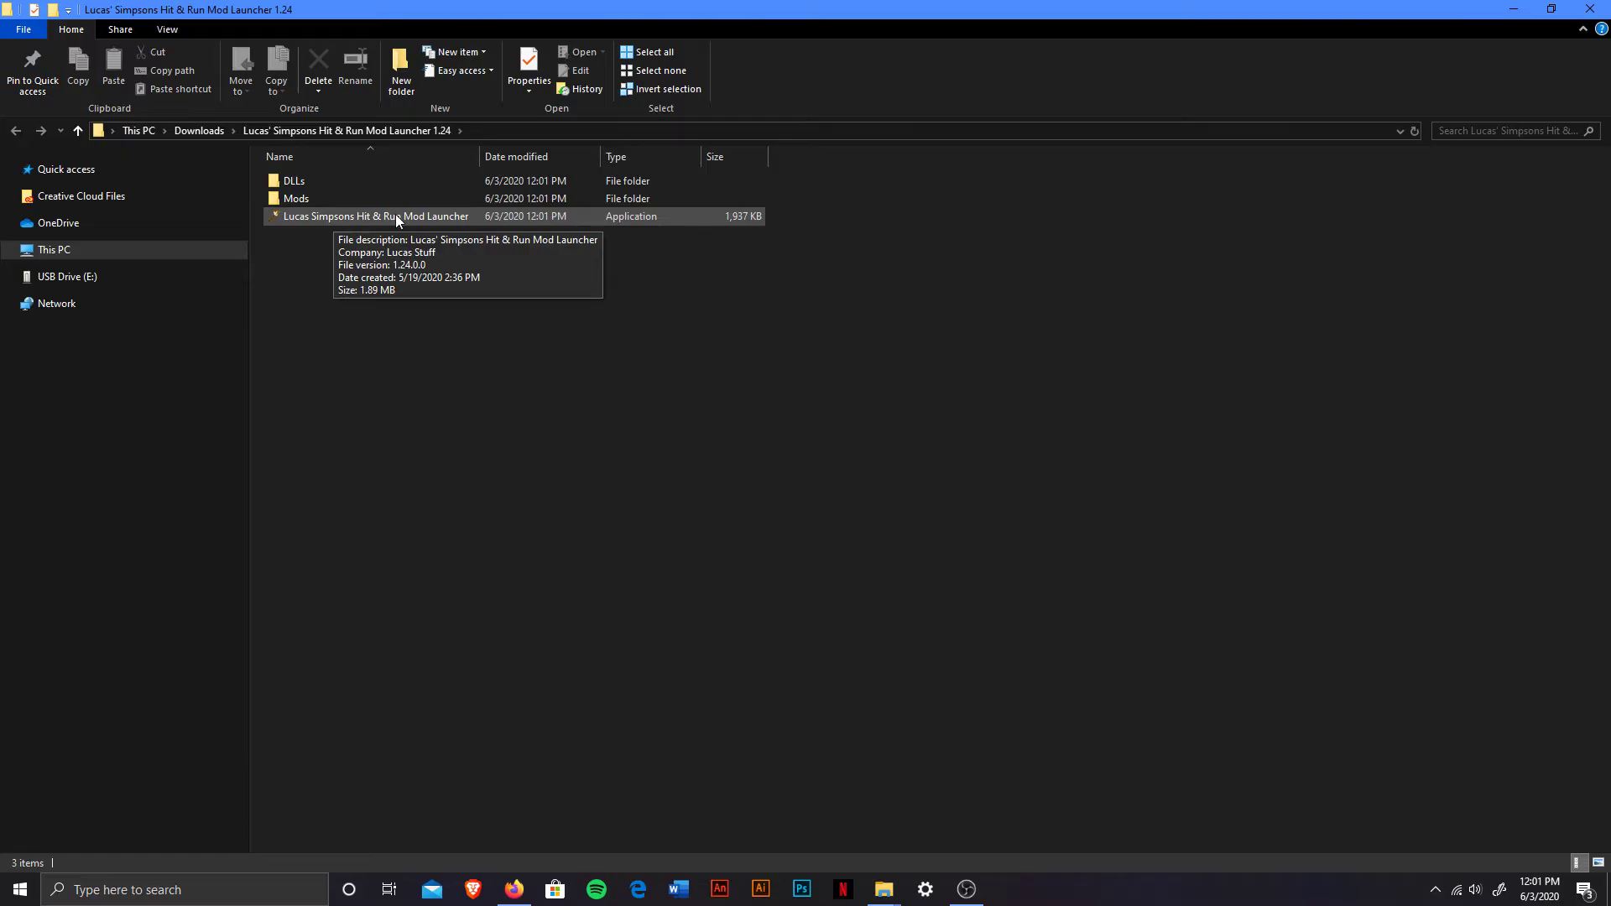
{"action": "double_click", "coordinate": [396, 215]}
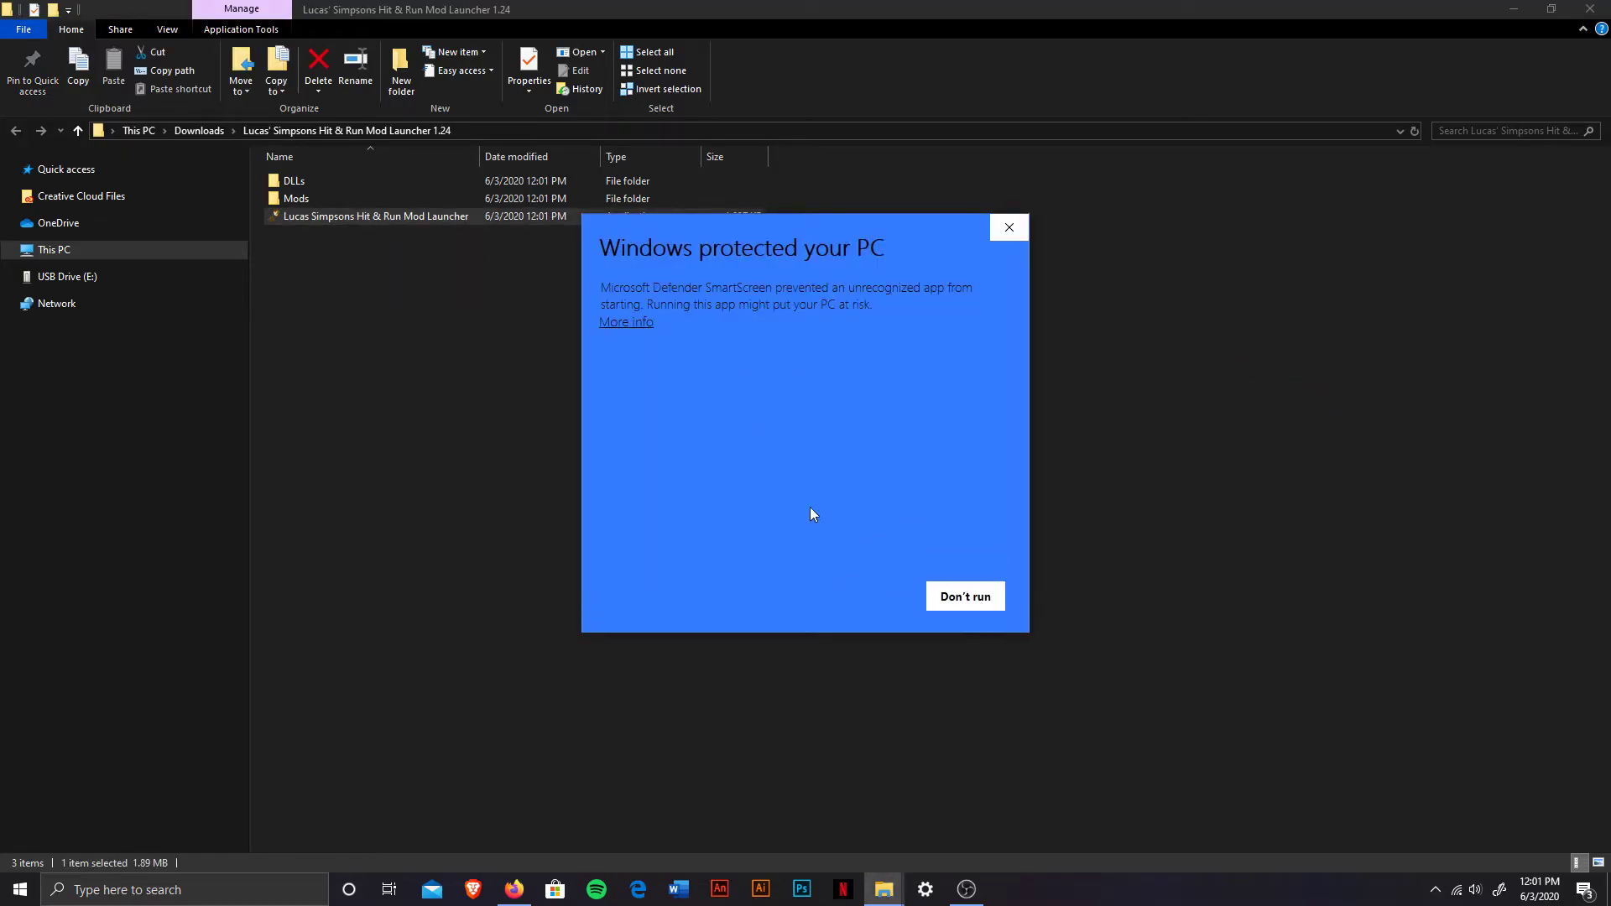
{"action": "left_click", "coordinate": [626, 327]}
{"action": "left_click", "coordinate": [867, 597]}
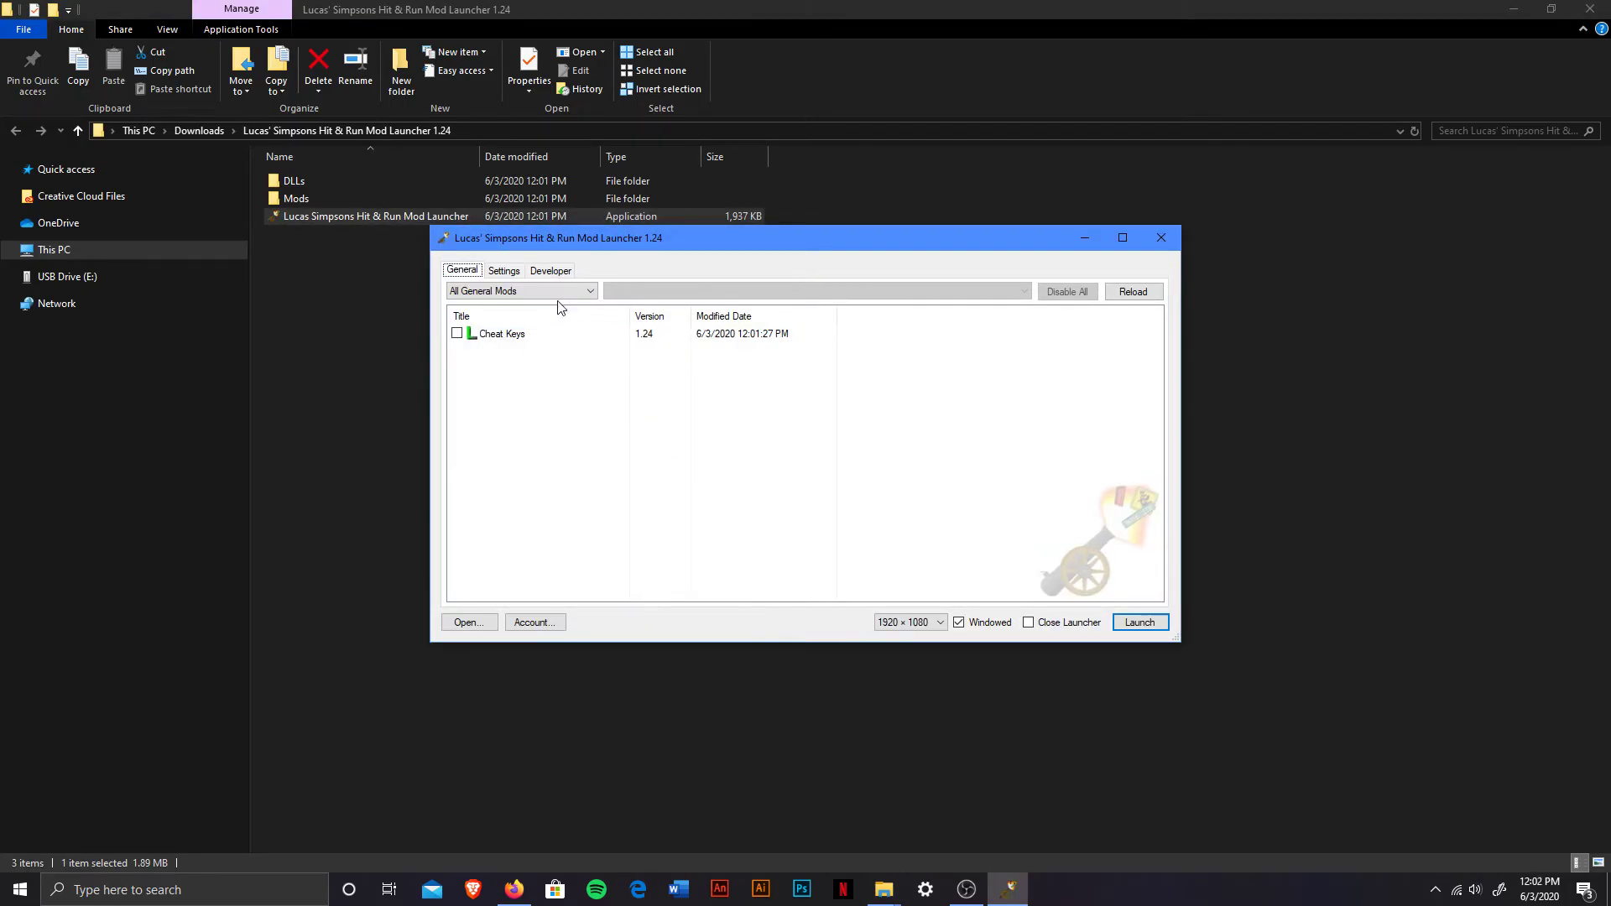
- Review the launcher's settings, developer and general mod lists, reading through all the setting mods
{"action": "left_click", "coordinate": [514, 279]}
{"action": "left_click", "coordinate": [550, 273]}
{"action": "left_click", "coordinate": [504, 276]}
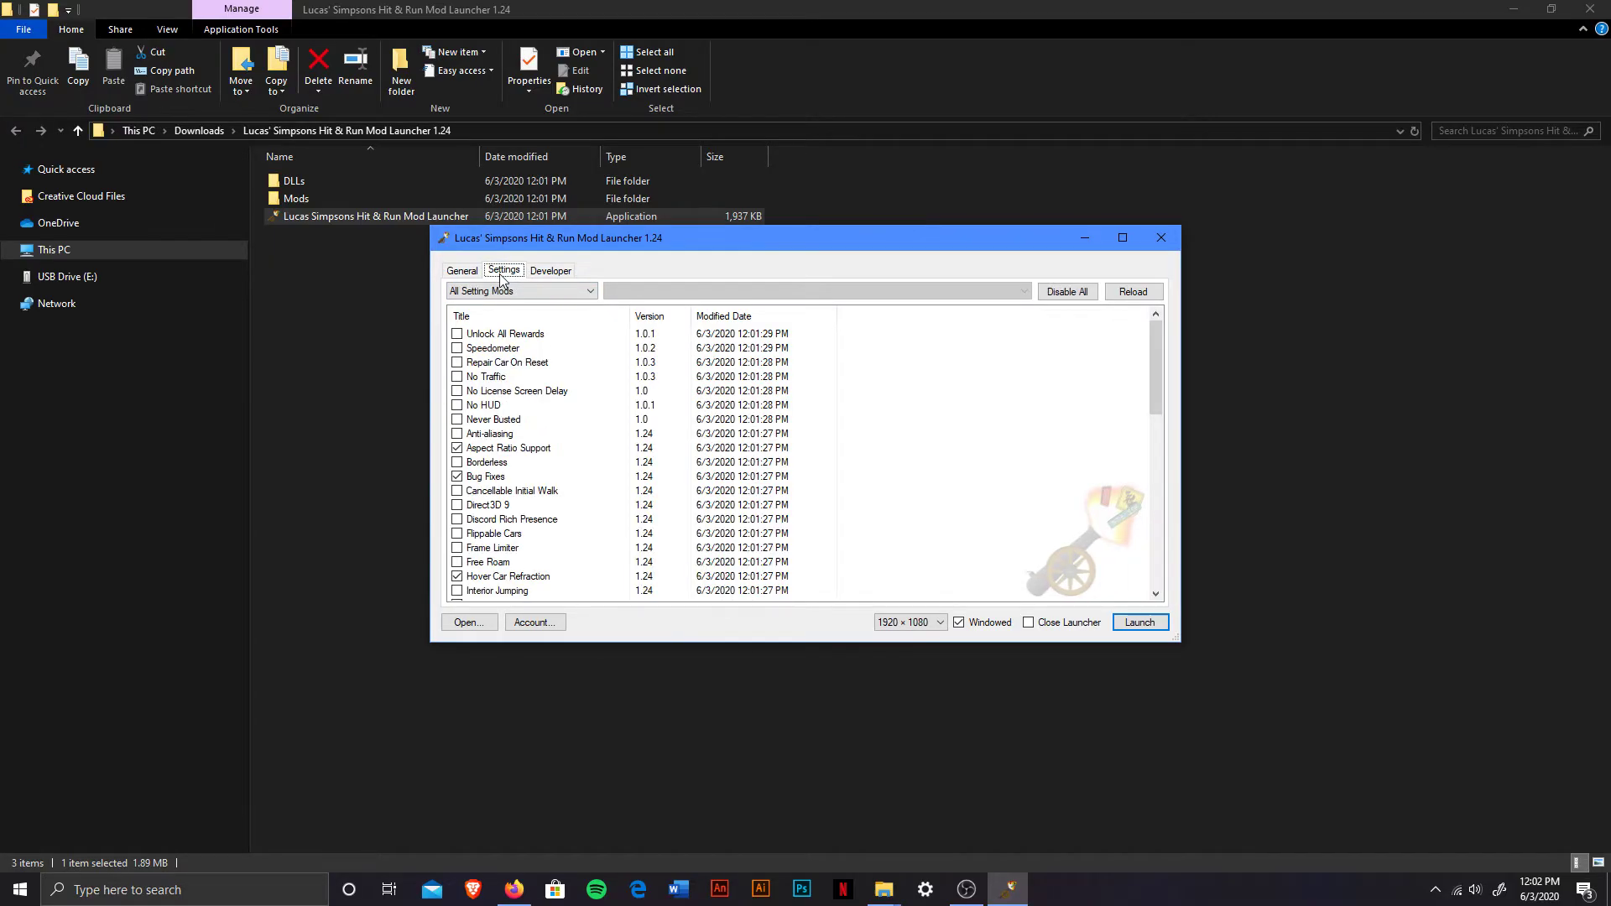
{"action": "scroll", "coordinate": [937, 464], "scroll_direction": "down", "scroll_amount": 6}
{"action": "scroll", "coordinate": [938, 482], "scroll_direction": "down", "scroll_amount": 3}
{"action": "scroll", "coordinate": [939, 503], "scroll_direction": "up", "scroll_amount": 10}
{"action": "left_click", "coordinate": [461, 271]}
{"action": "left_click", "coordinate": [507, 271]}
{"action": "scroll", "coordinate": [839, 428], "scroll_direction": "down", "scroll_amount": 6}
{"action": "scroll", "coordinate": [841, 427], "scroll_direction": "down", "scroll_amount": 4}
{"action": "scroll", "coordinate": [853, 481], "scroll_direction": "up", "scroll_amount": 10}
{"action": "scroll", "coordinate": [843, 537], "scroll_direction": "down", "scroll_amount": 15}
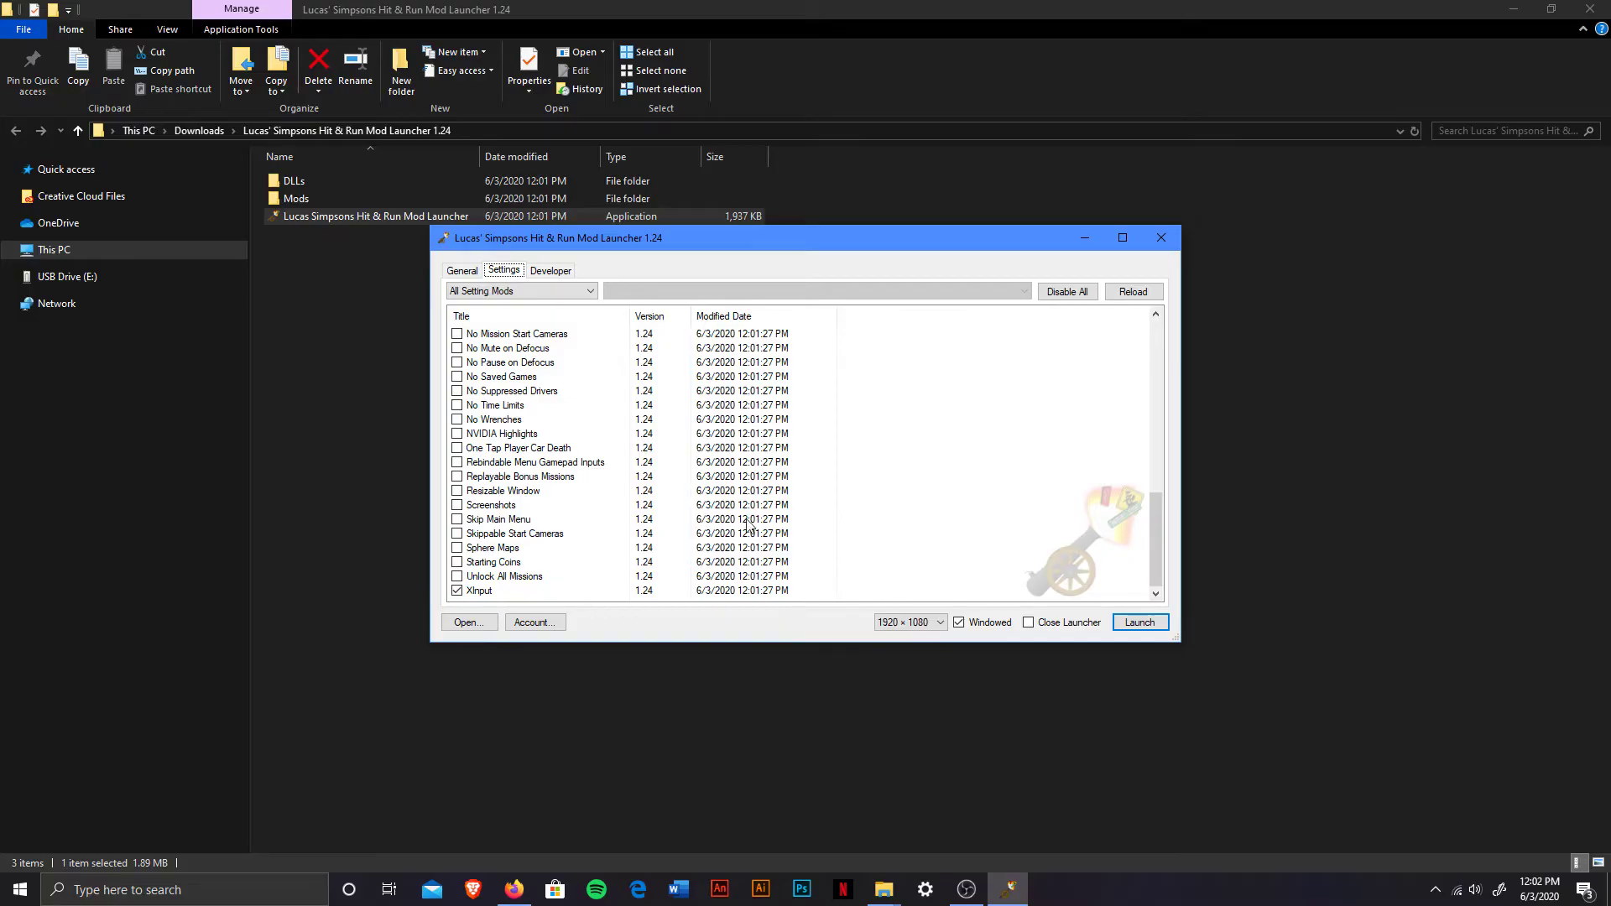
{"action": "scroll", "coordinate": [751, 472], "scroll_direction": "up", "scroll_amount": 6}
{"action": "scroll", "coordinate": [900, 510], "scroll_direction": "up", "scroll_amount": 6}
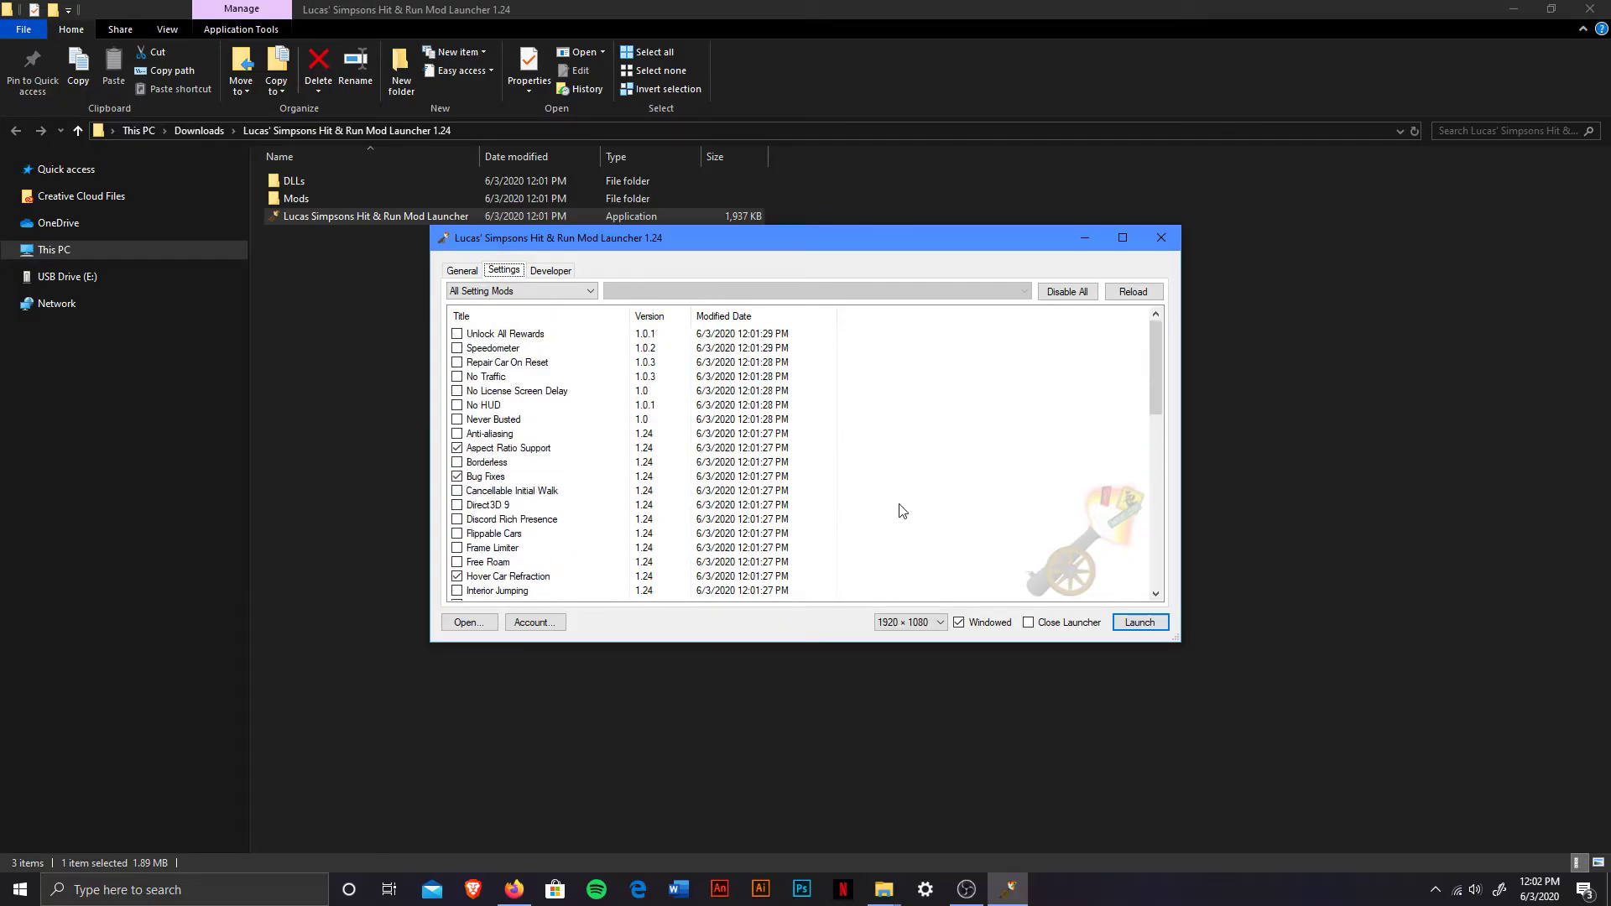
{"action": "scroll", "coordinate": [622, 421], "scroll_direction": "down", "scroll_amount": 12}
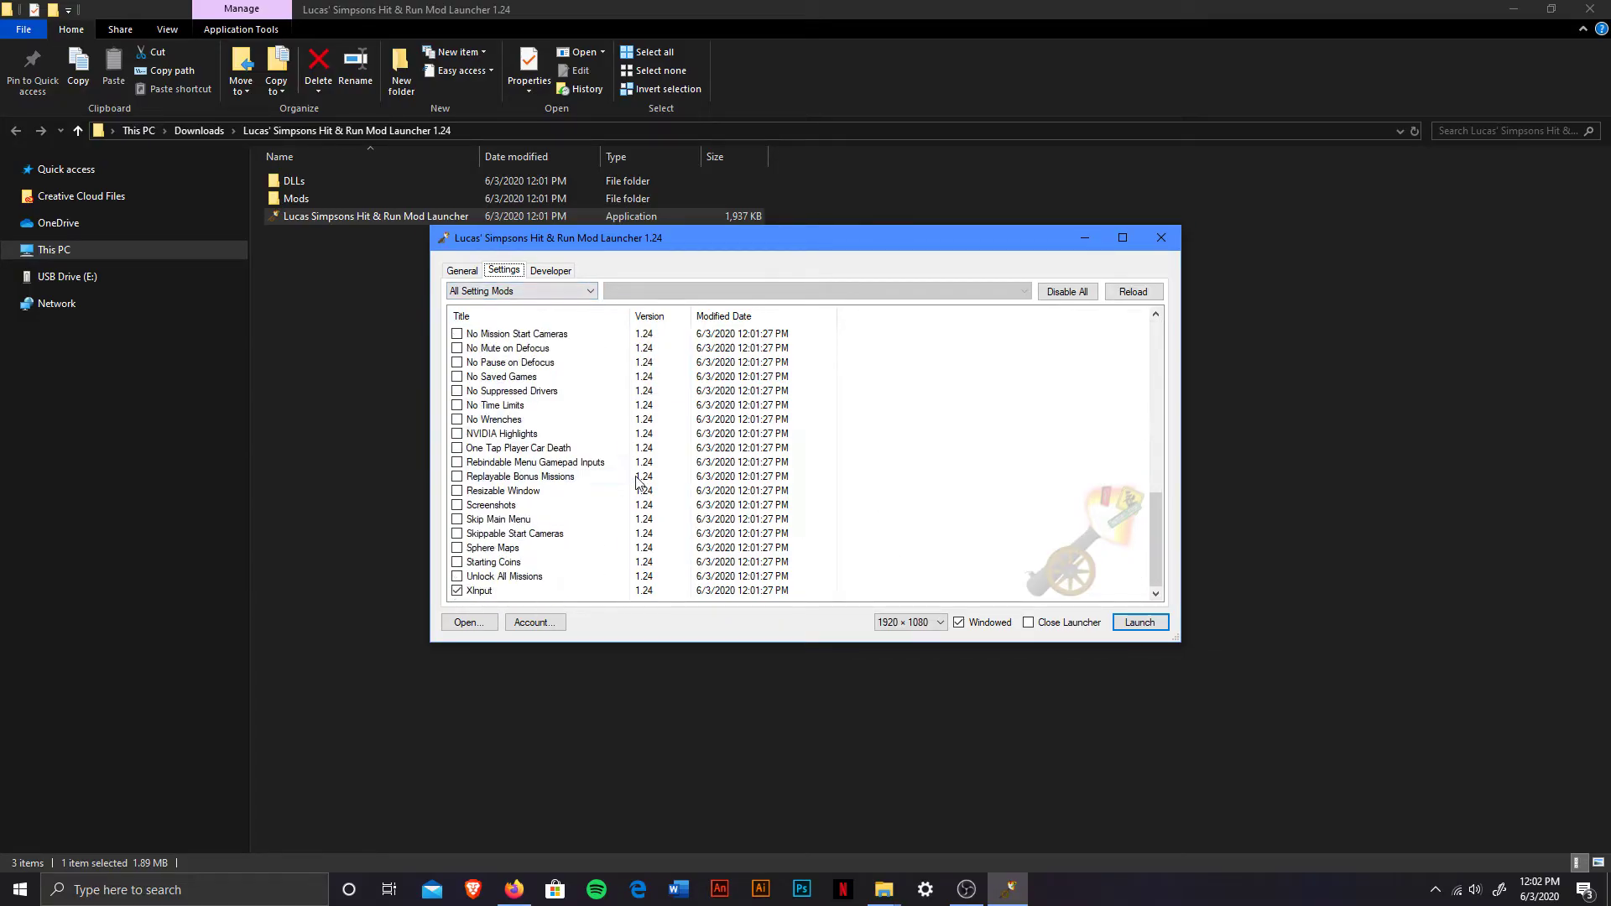
{"action": "left_click", "coordinate": [461, 271]}
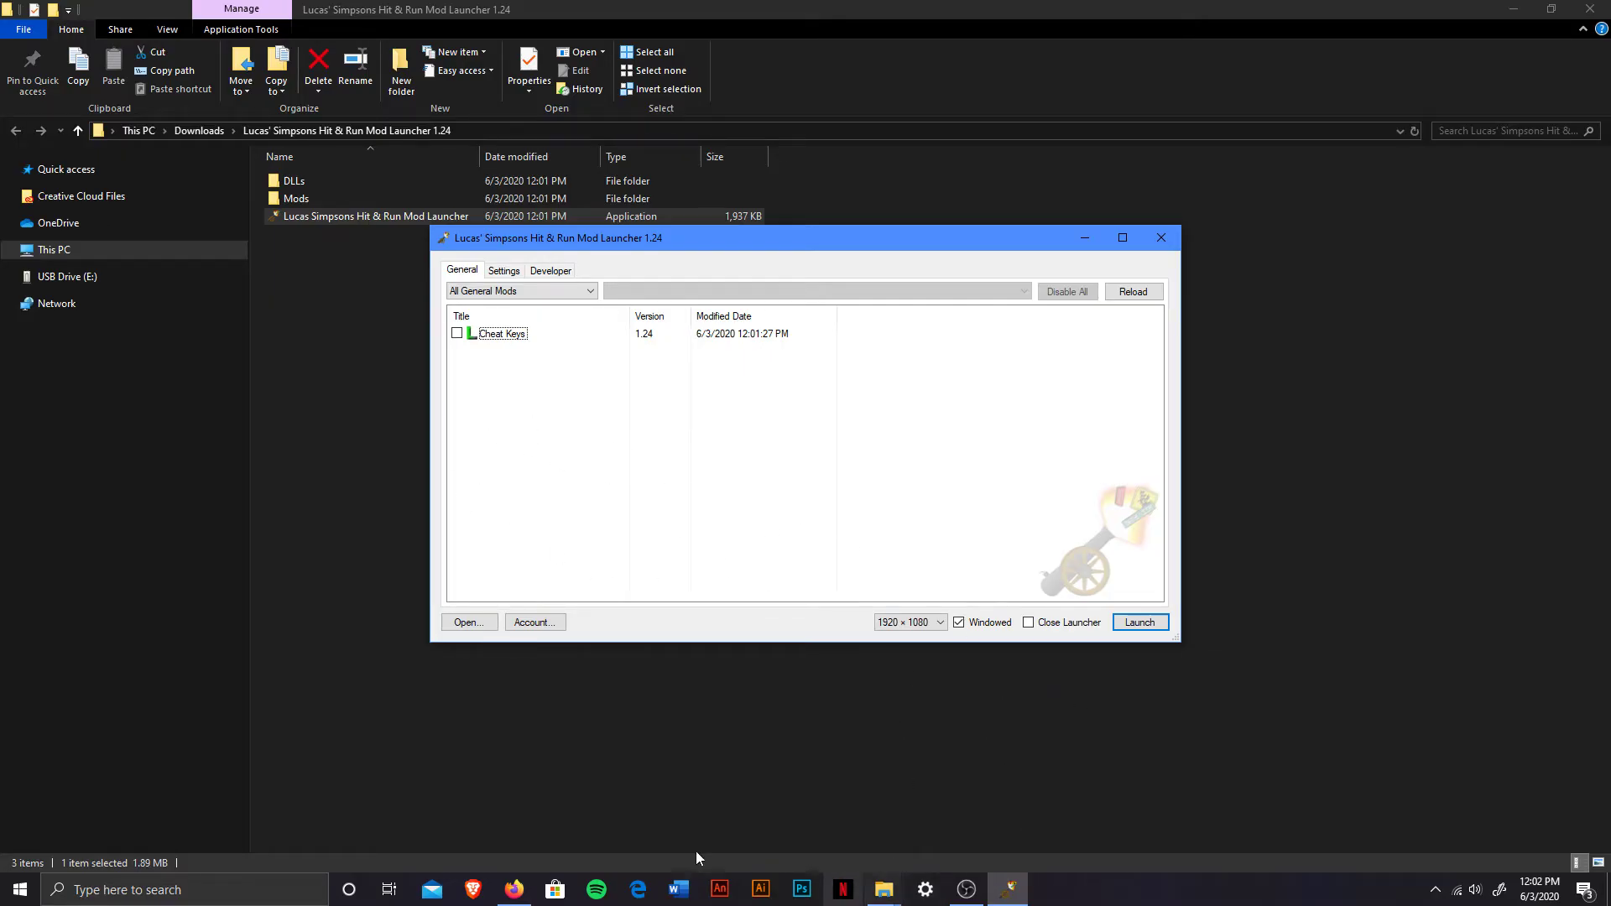
- Switch to Firefox and look through the whole Donut Team homepage
{"action": "left_click", "coordinate": [514, 889]}
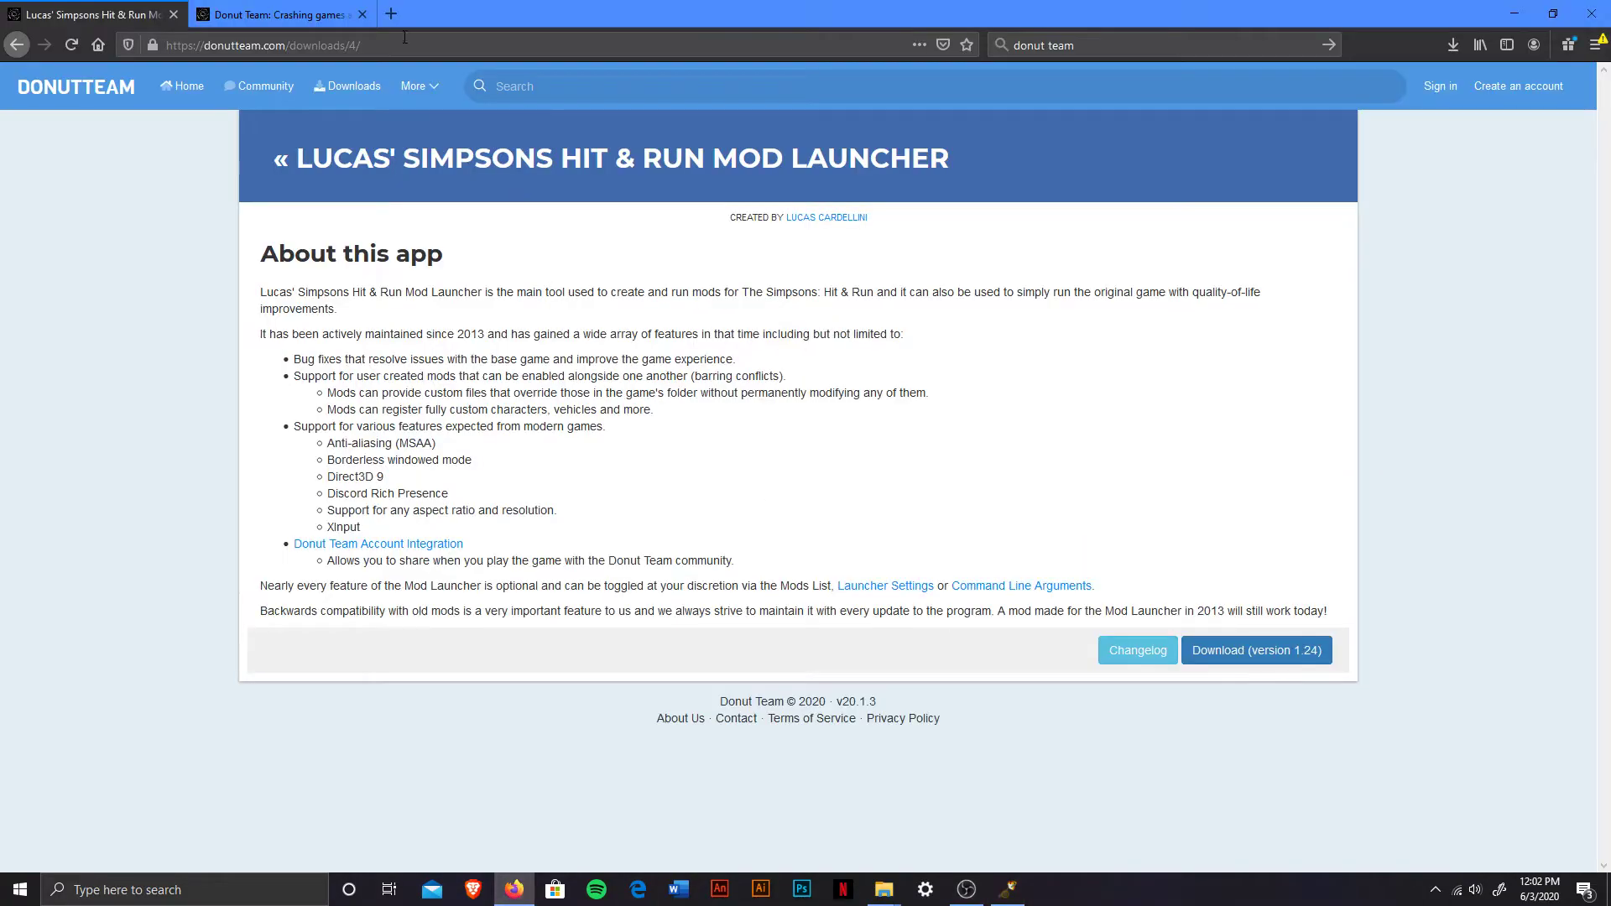
{"action": "key", "text": "ctrl+Tab"}
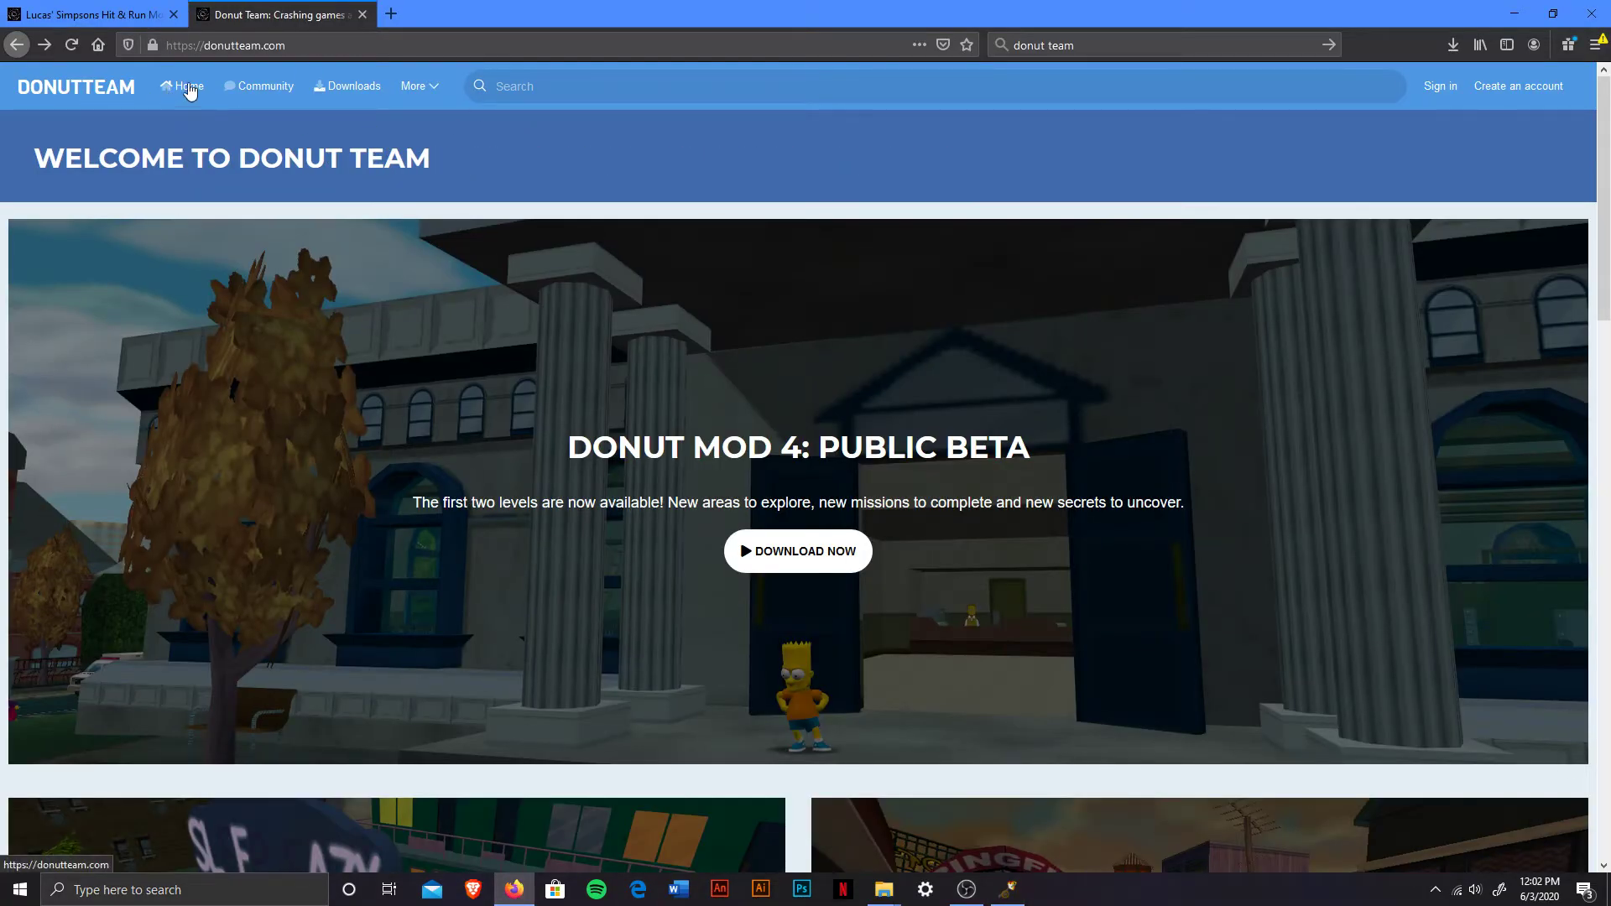
{"action": "scroll", "coordinate": [1187, 637], "scroll_direction": "down", "scroll_amount": 5}
{"action": "scroll", "coordinate": [1208, 633], "scroll_direction": "up", "scroll_amount": 5}
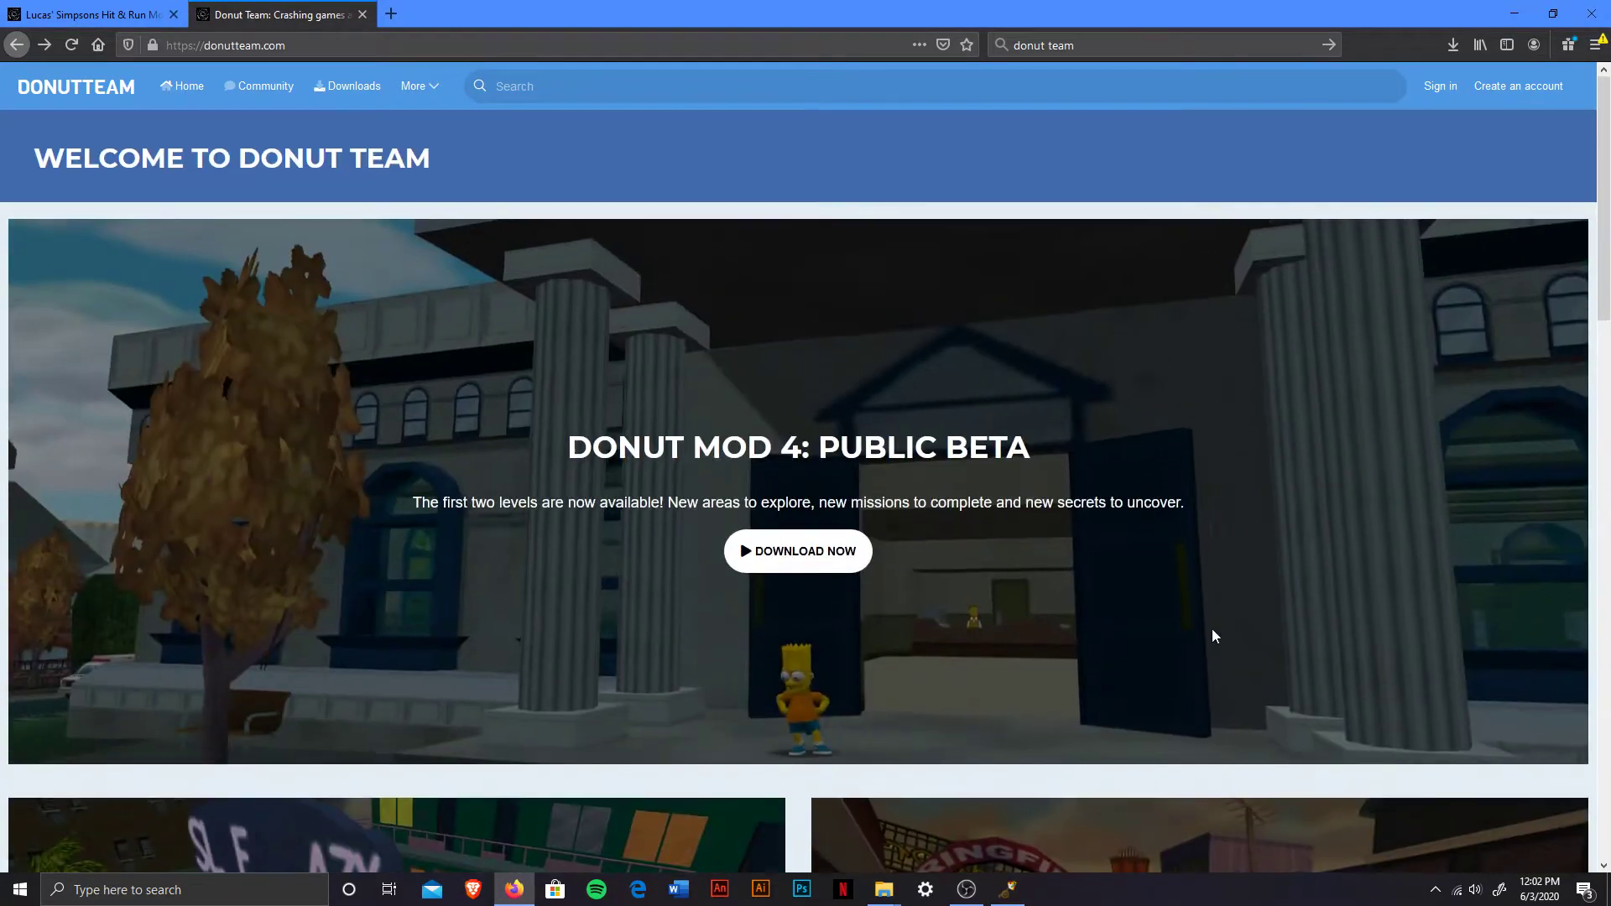
{"action": "scroll", "coordinate": [825, 512], "scroll_direction": "down", "scroll_amount": 11}
{"action": "scroll", "coordinate": [835, 545], "scroll_direction": "down", "scroll_amount": 3}
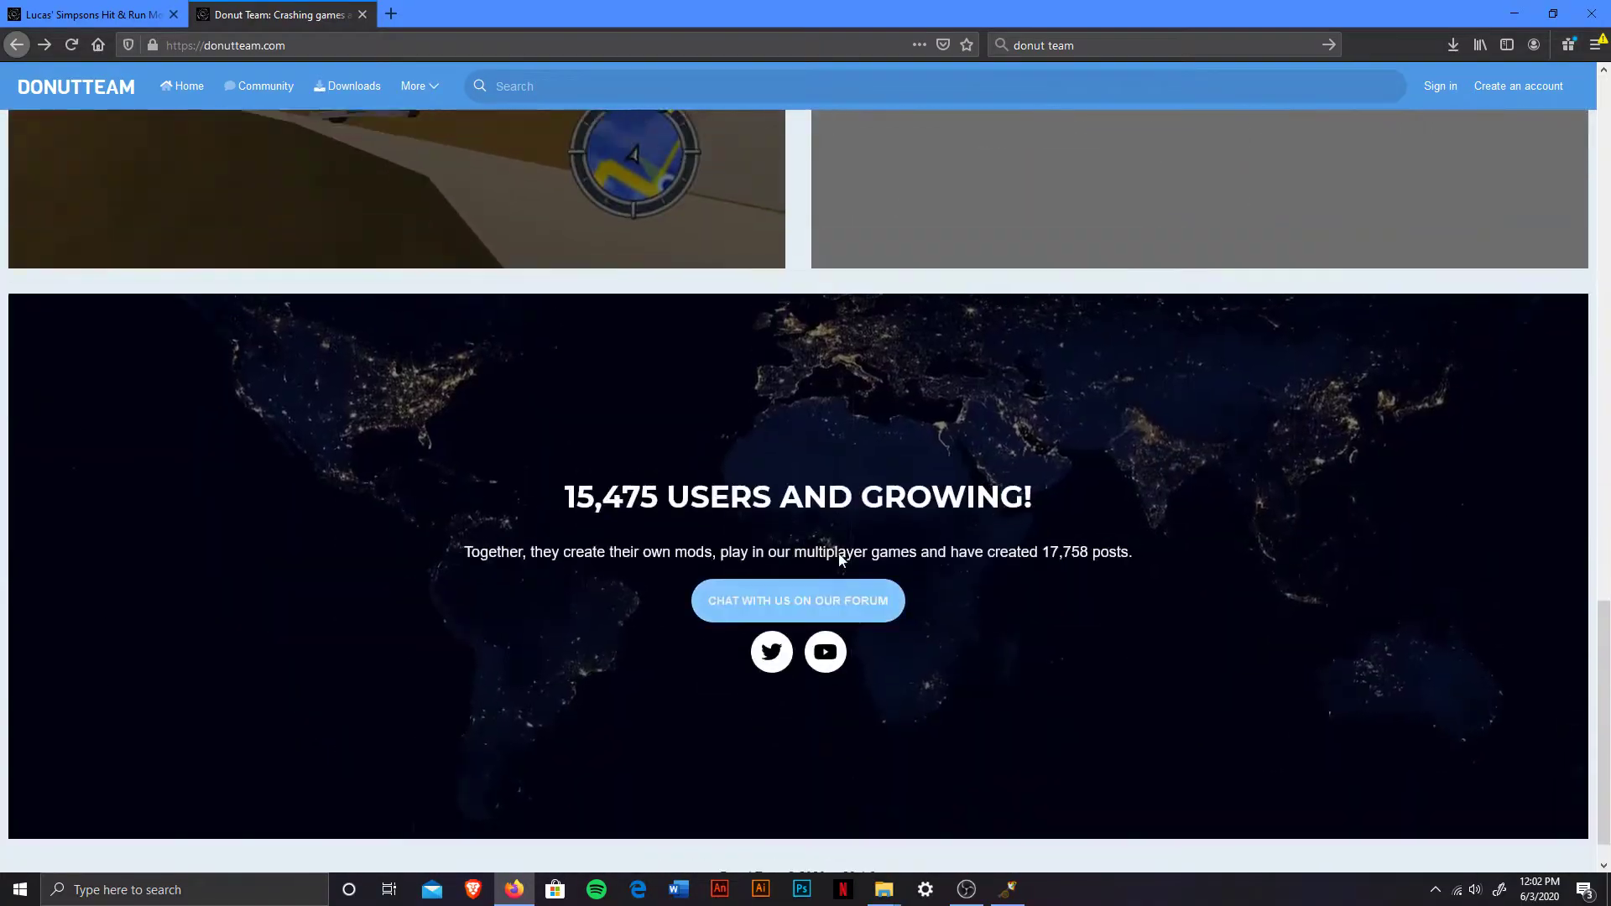
{"action": "scroll", "coordinate": [827, 580], "scroll_direction": "up", "scroll_amount": 14}
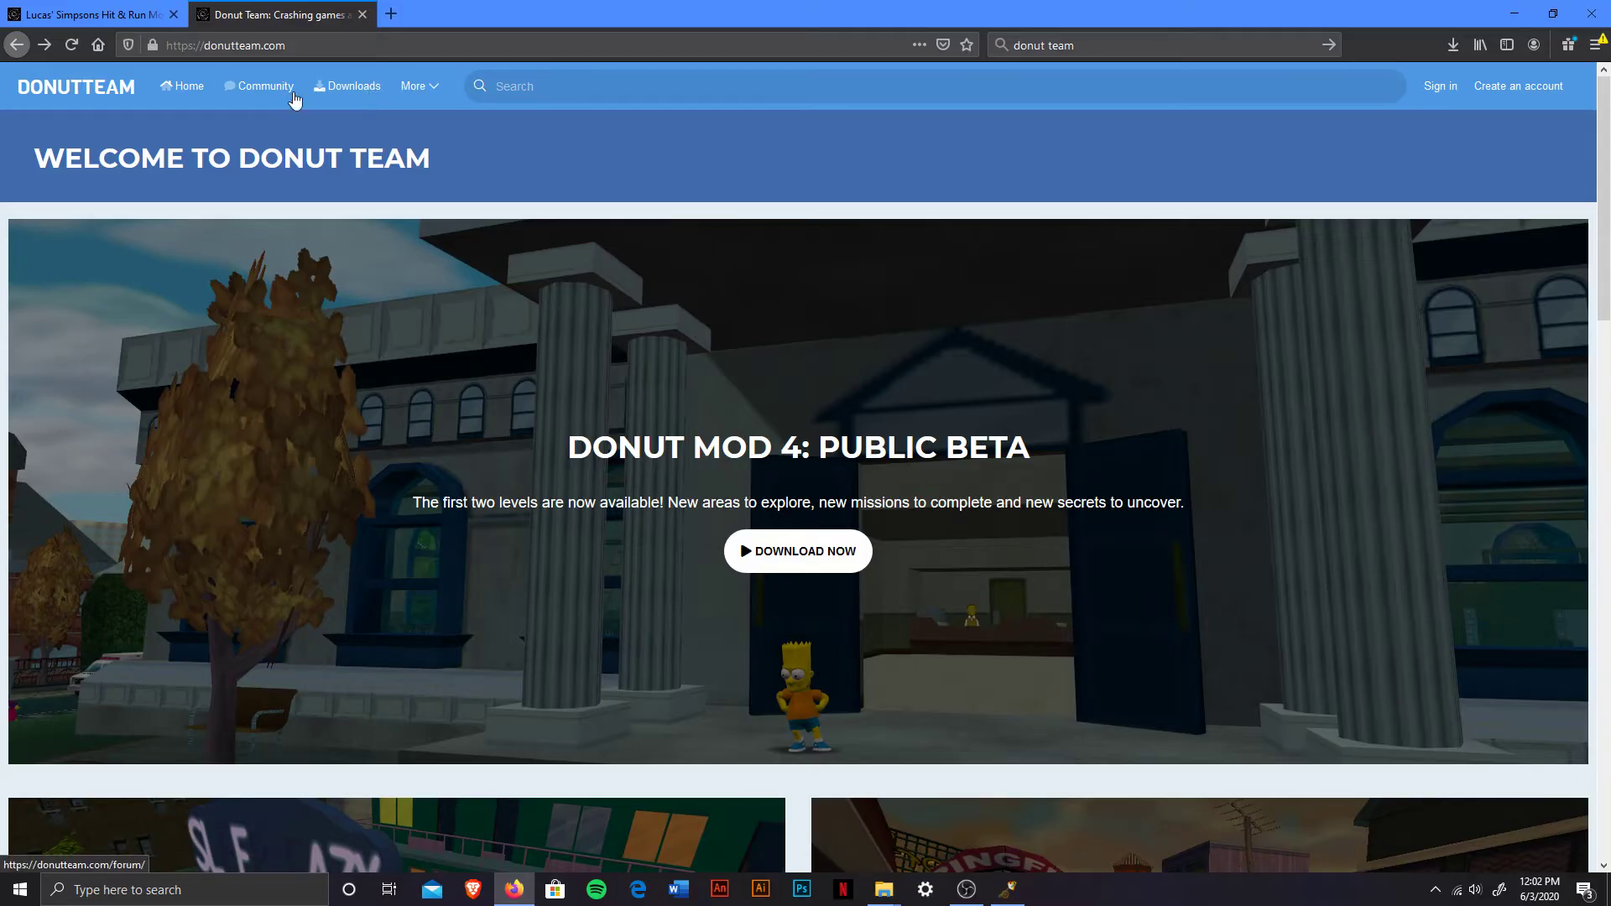
- Browse the Donut Team community forum's topic lists on pages 1, 2 and 8
{"action": "left_click", "coordinate": [260, 87]}
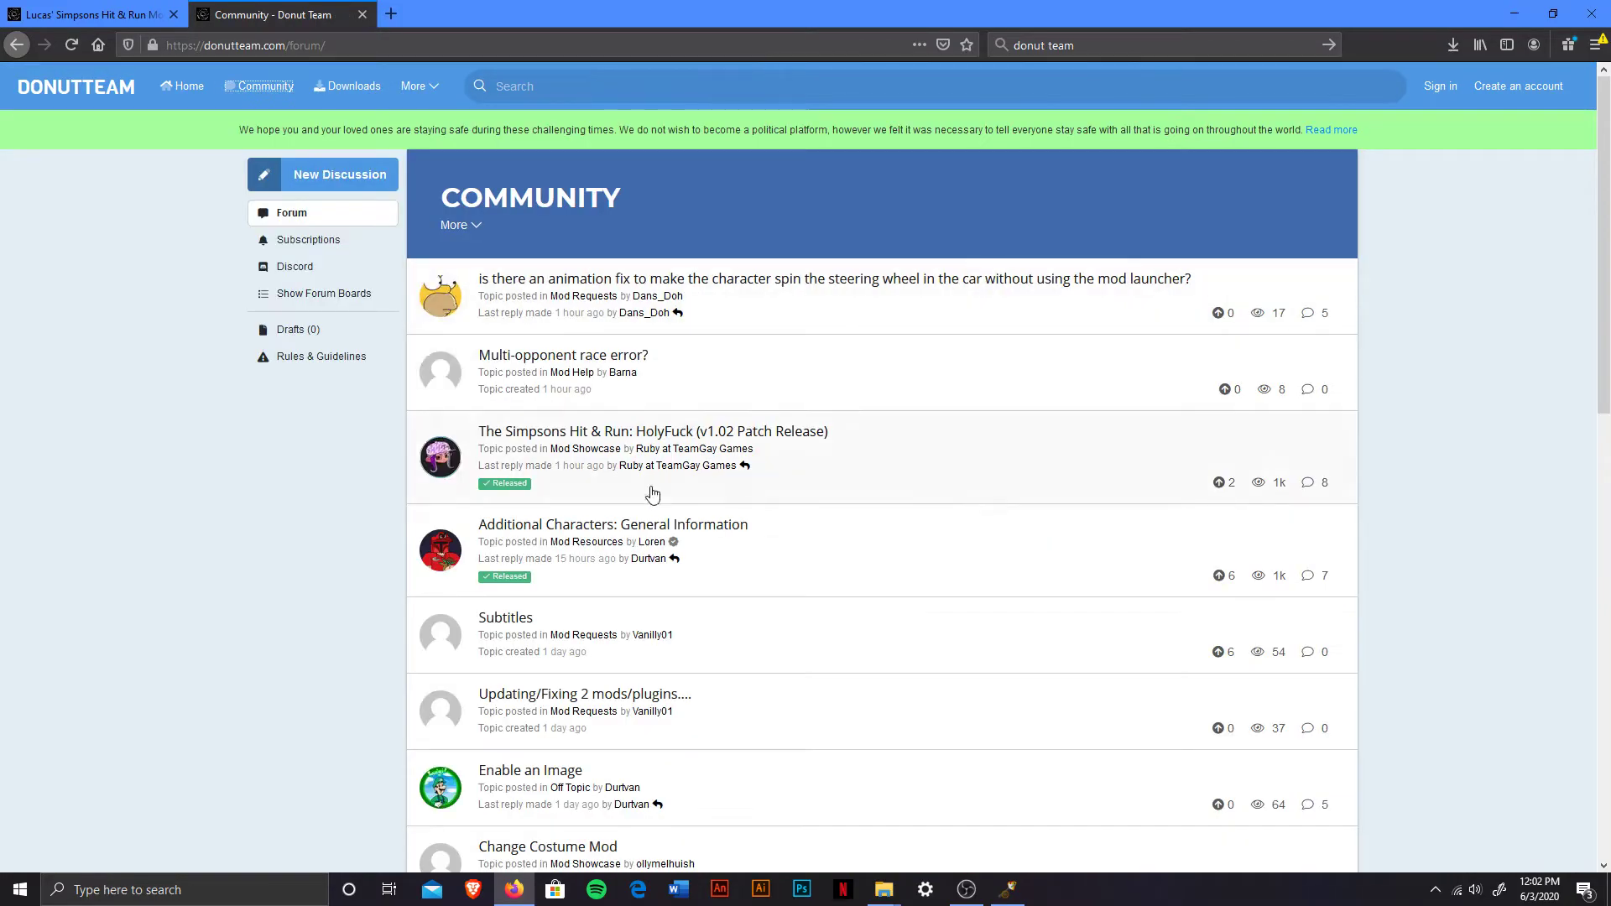
{"action": "scroll", "coordinate": [277, 503], "scroll_direction": "down", "scroll_amount": 4}
{"action": "scroll", "coordinate": [252, 516], "scroll_direction": "up", "scroll_amount": 4}
{"action": "scroll", "coordinate": [327, 564], "scroll_direction": "down", "scroll_amount": 13}
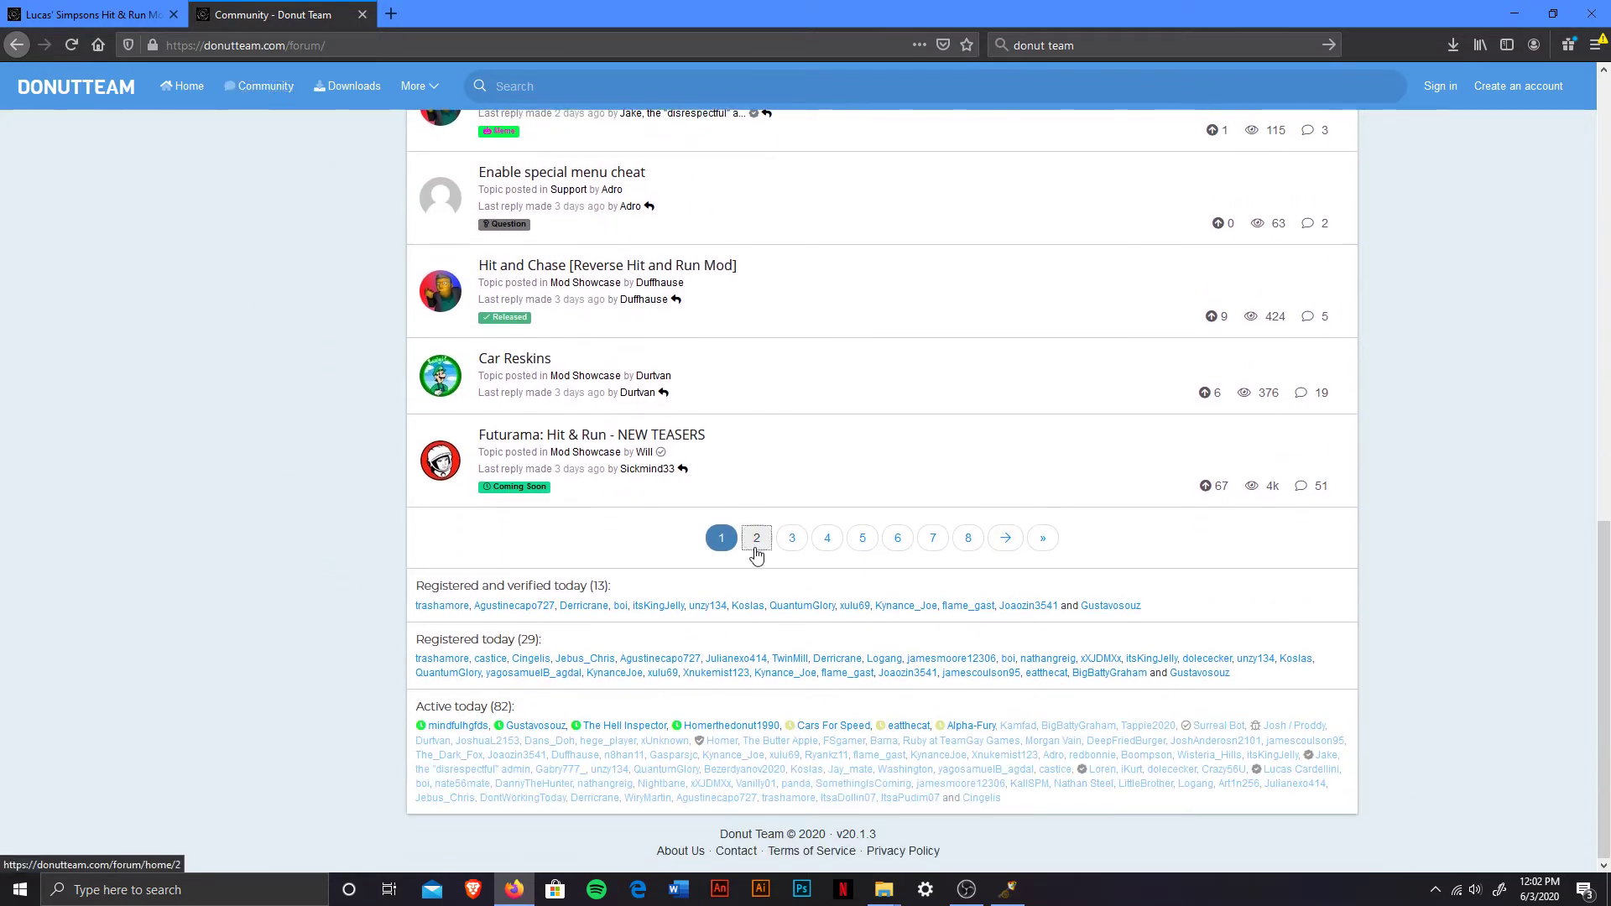
{"action": "left_click", "coordinate": [756, 551]}
{"action": "scroll", "coordinate": [227, 607], "scroll_direction": "down", "scroll_amount": 9}
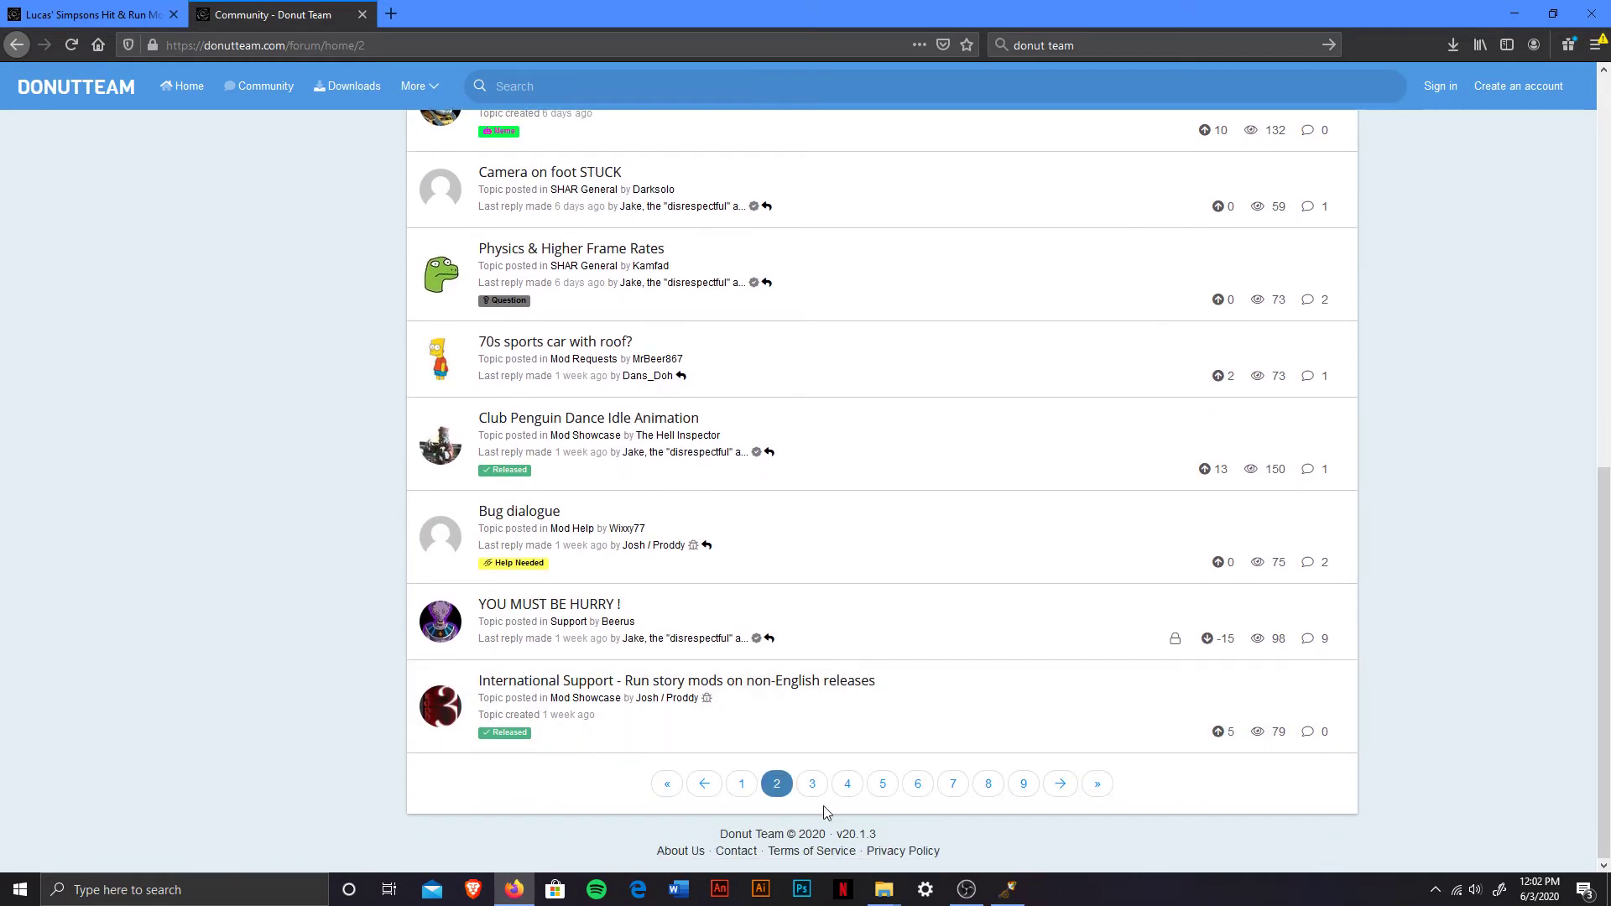
{"action": "left_click", "coordinate": [990, 786]}
{"action": "scroll", "coordinate": [216, 537], "scroll_direction": "down", "scroll_amount": 9}
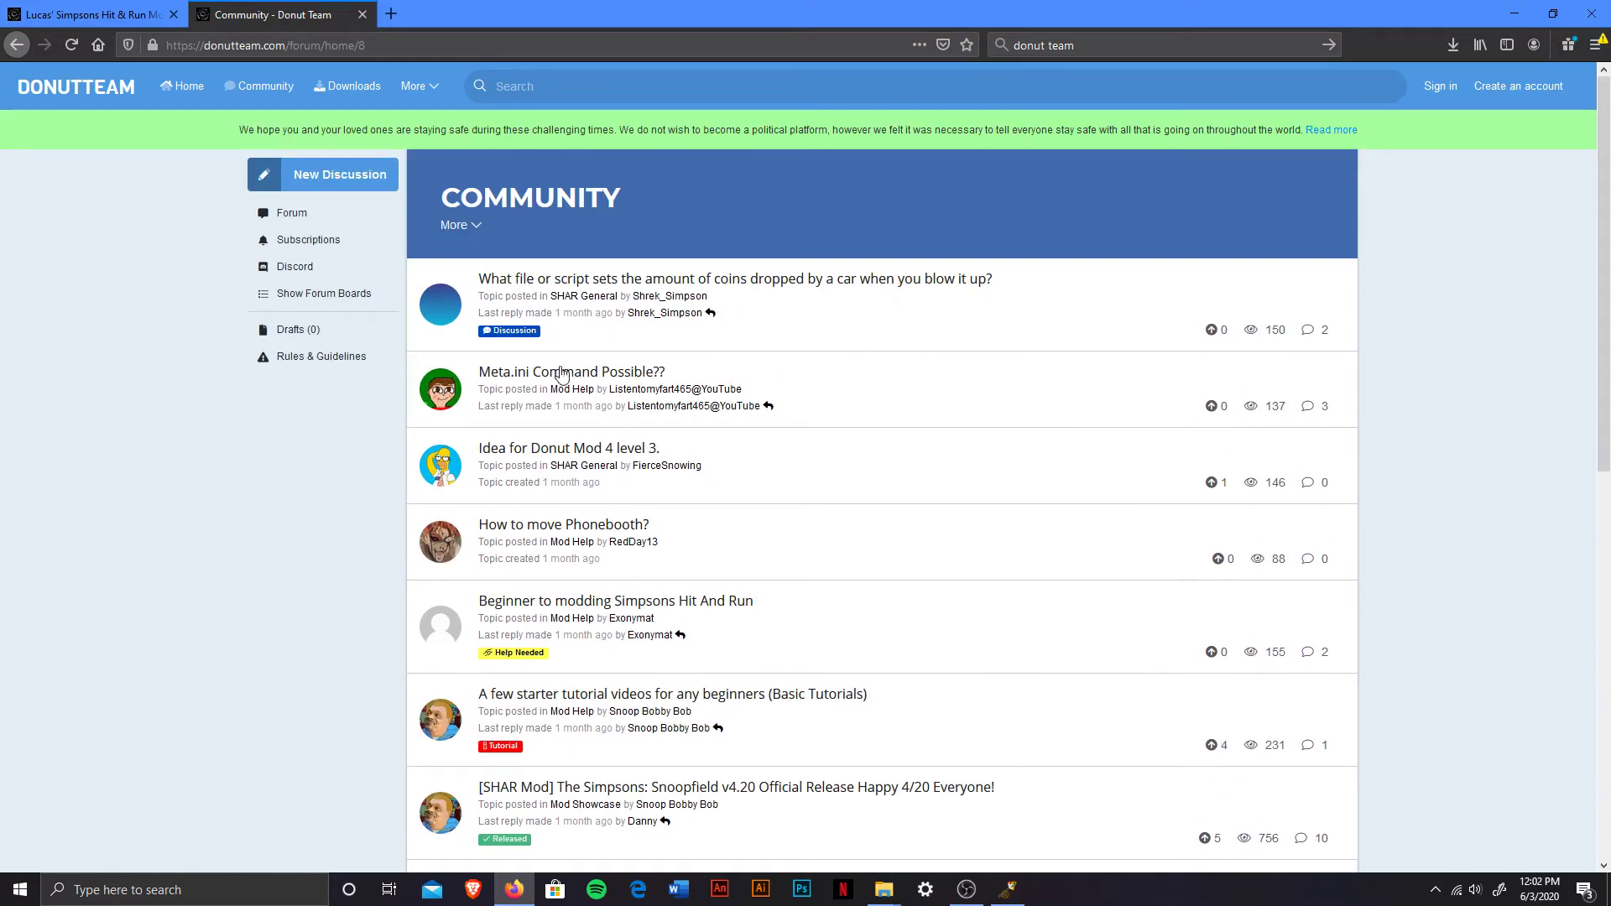
- Go back from the forum's topic pages to the Donut Team homepage
{"action": "left_click", "coordinate": [93, 14]}
{"action": "left_click", "coordinate": [277, 7]}
{"action": "left_click", "coordinate": [17, 45]}
{"action": "left_click", "coordinate": [16, 44]}
{"action": "left_click", "coordinate": [17, 45]}
{"action": "left_click", "coordinate": [13, 47]}
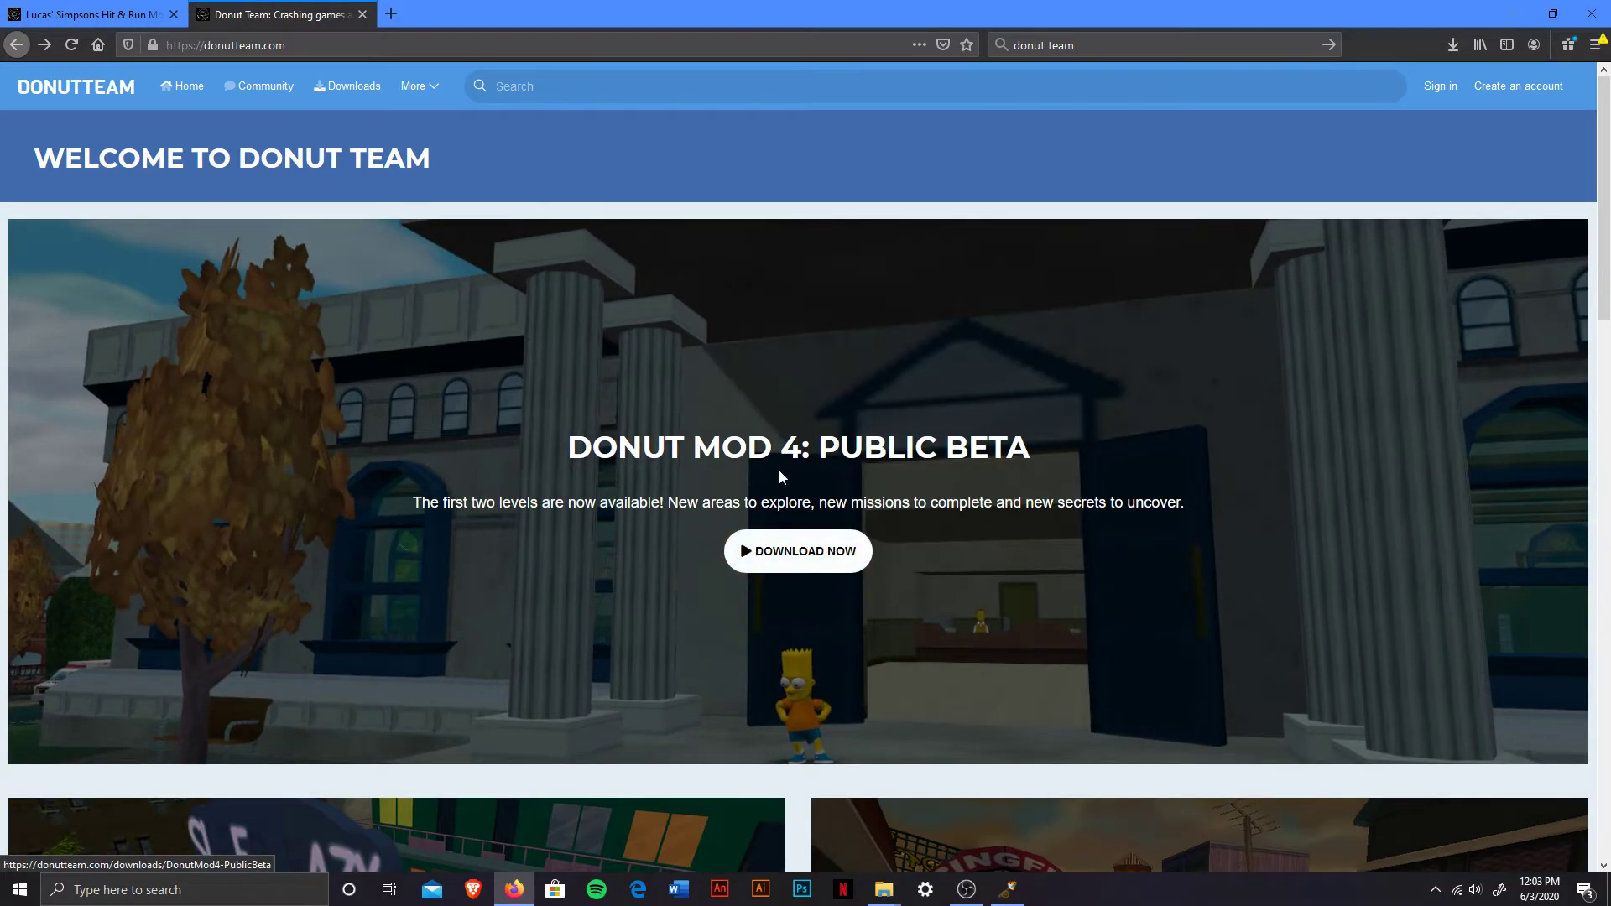
- Open the Donut Mod 4: Public Beta page and download version 4.0-L2PB8, saving the zip file
{"action": "left_click", "coordinate": [826, 552]}
{"action": "scroll", "coordinate": [385, 570], "scroll_direction": "down", "scroll_amount": 3}
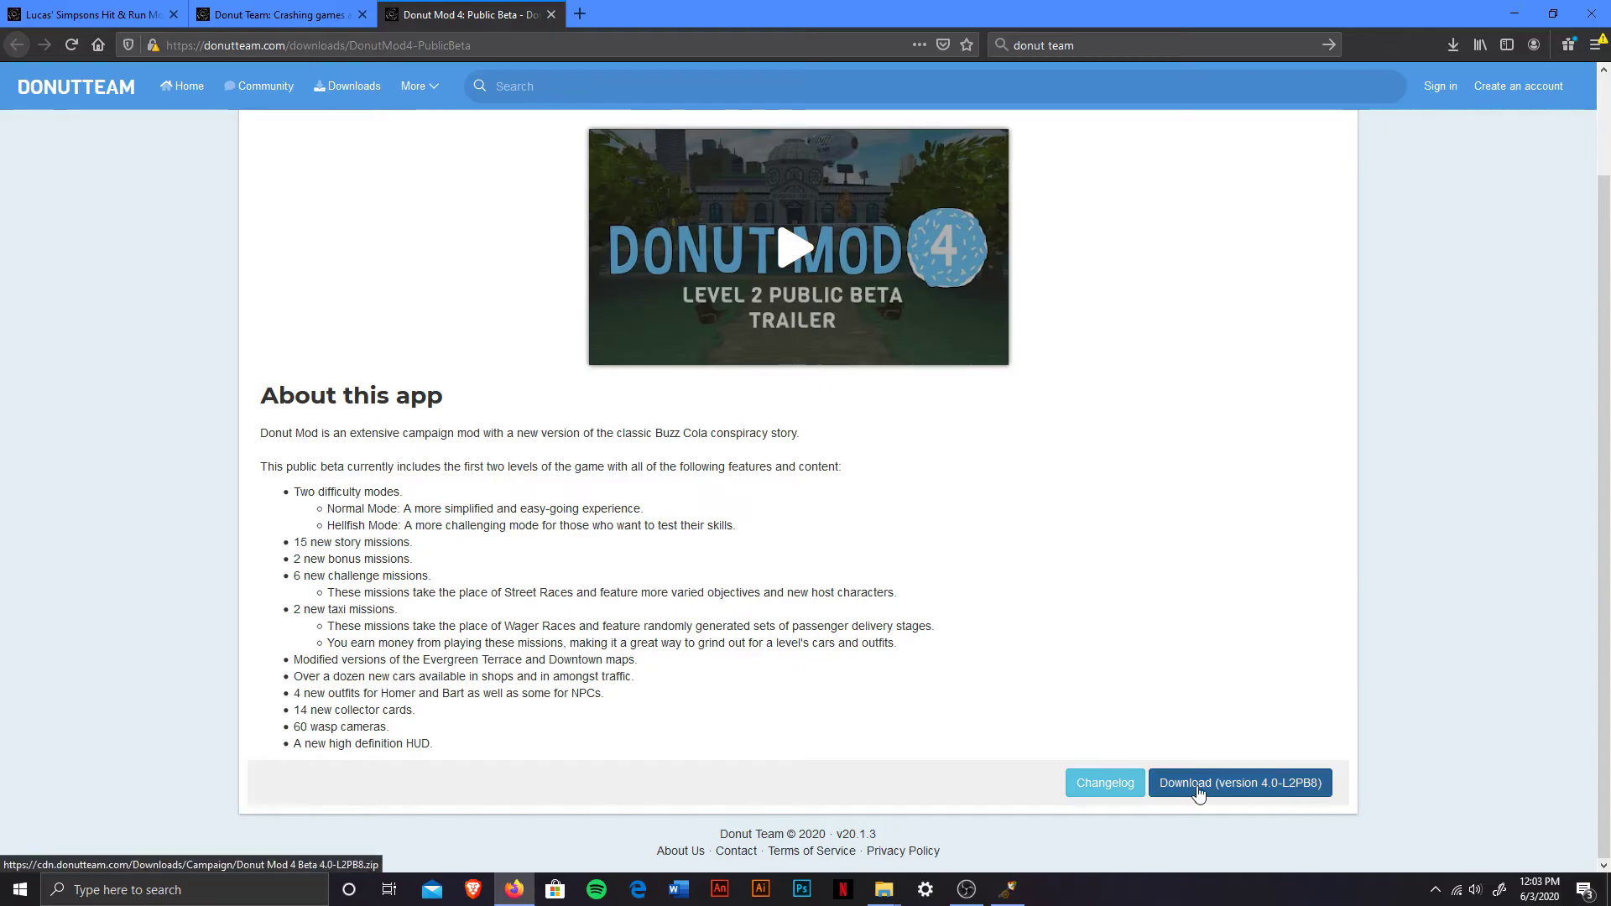
{"action": "scroll", "coordinate": [1183, 612], "scroll_direction": "up", "scroll_amount": 2}
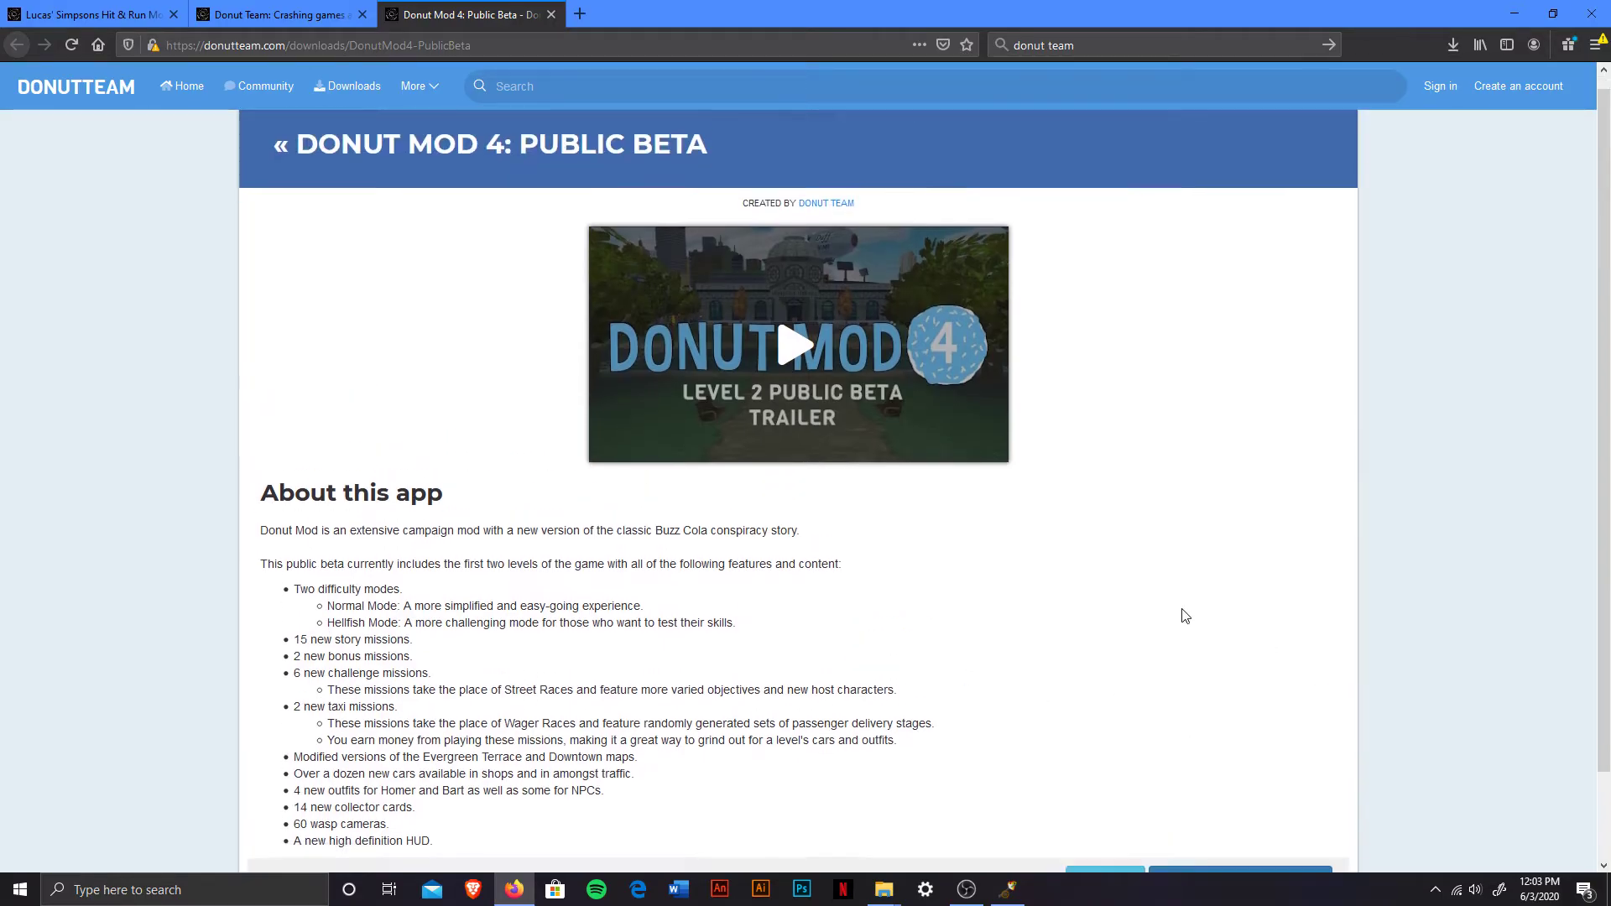
{"action": "scroll", "coordinate": [1216, 713], "scroll_direction": "down", "scroll_amount": 2}
{"action": "left_click", "coordinate": [1235, 784]}
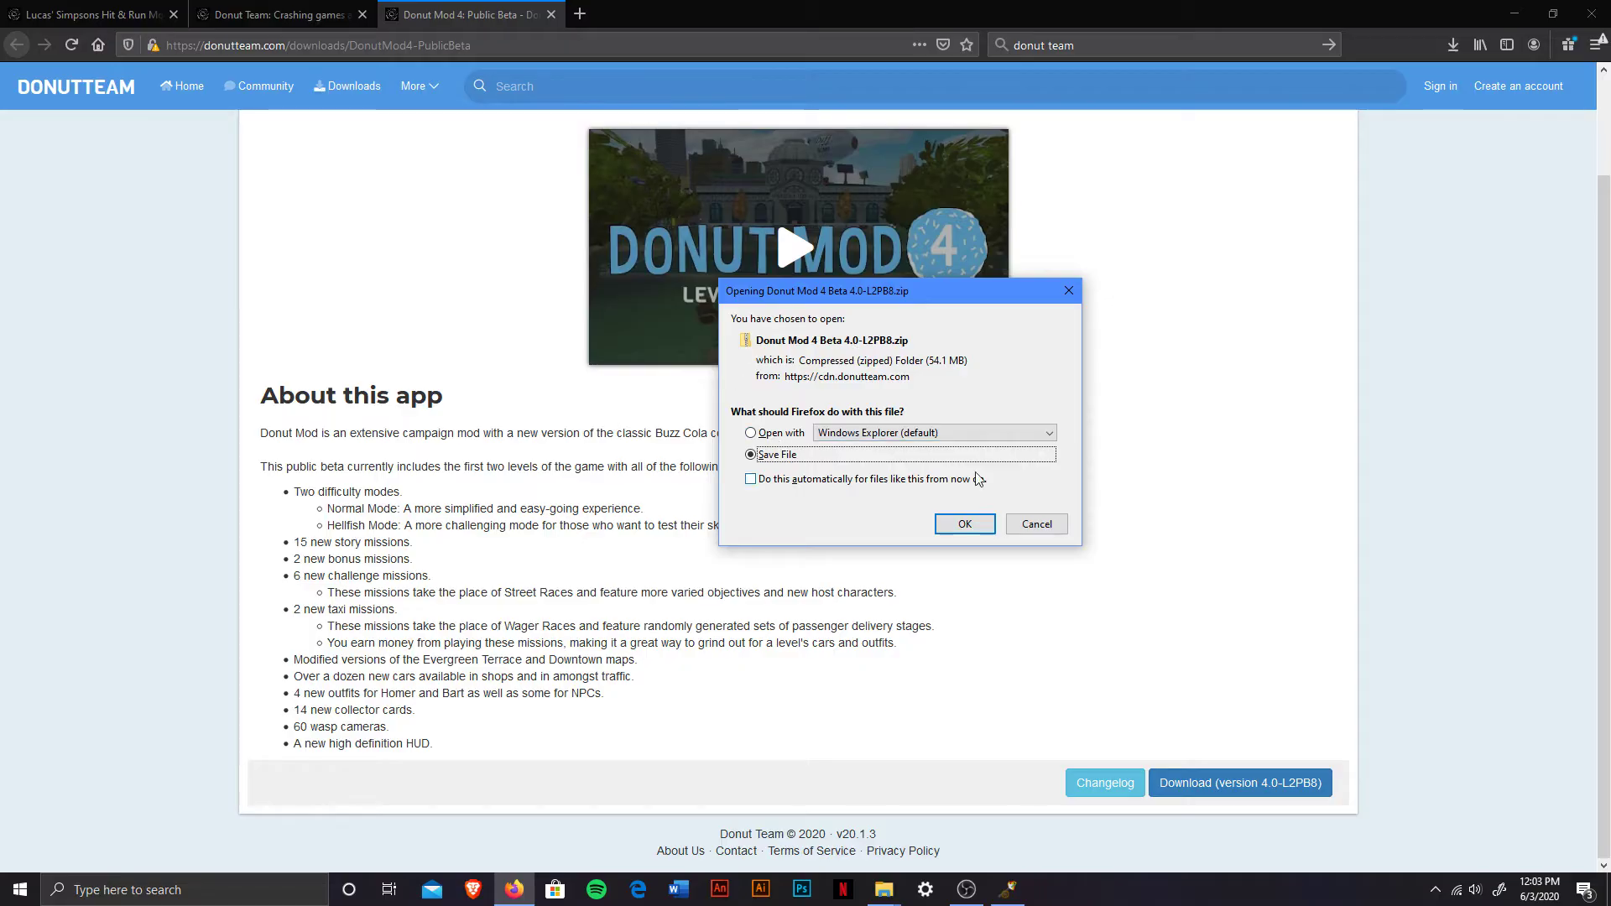
{"action": "left_click", "coordinate": [964, 522]}
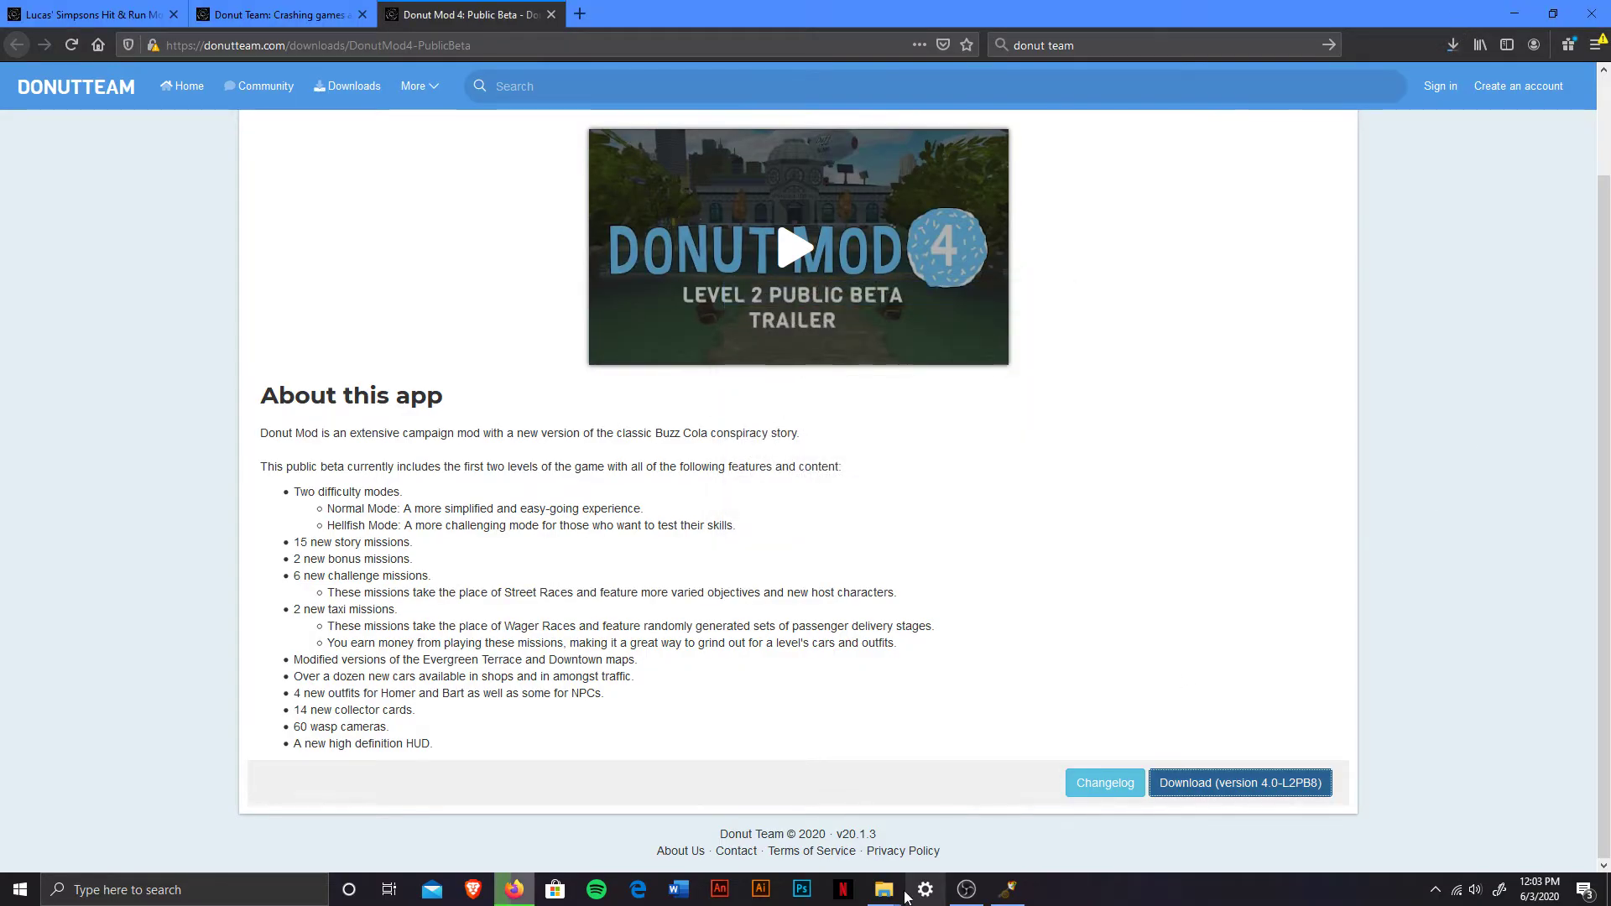
- Switch to the Downloads folder in File Explorer and extract the Donut Mod 4 Beta 4.0-L2PB8 zip to its default folder
{"action": "mouse_move", "coordinate": [884, 889]}
{"action": "left_click", "coordinate": [701, 808]}
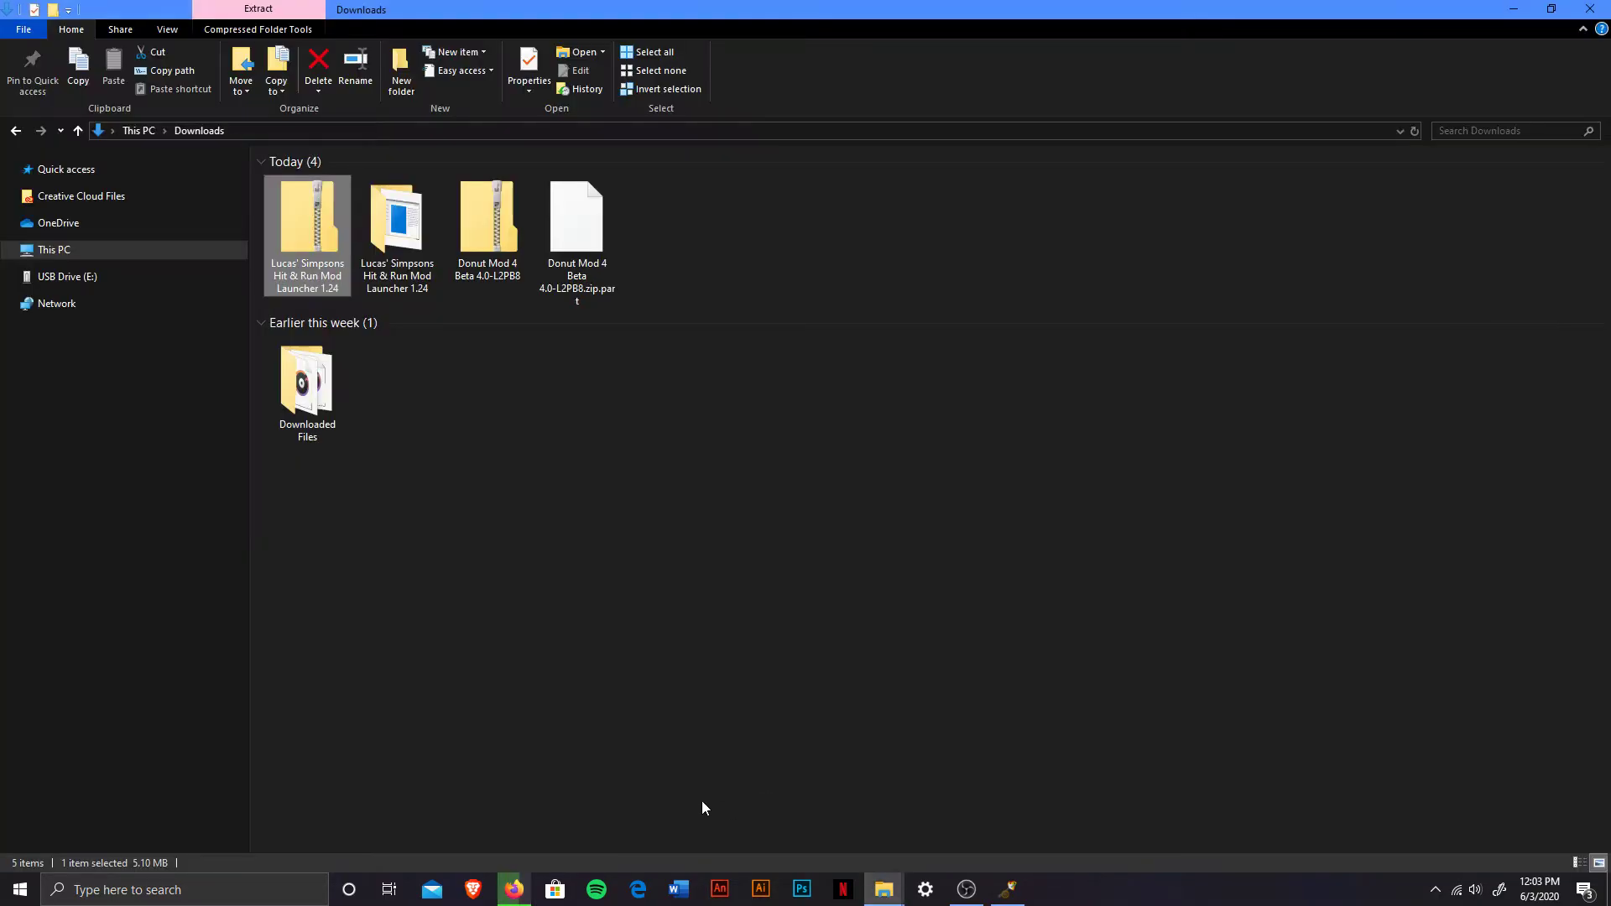
{"action": "left_click", "coordinate": [765, 395]}
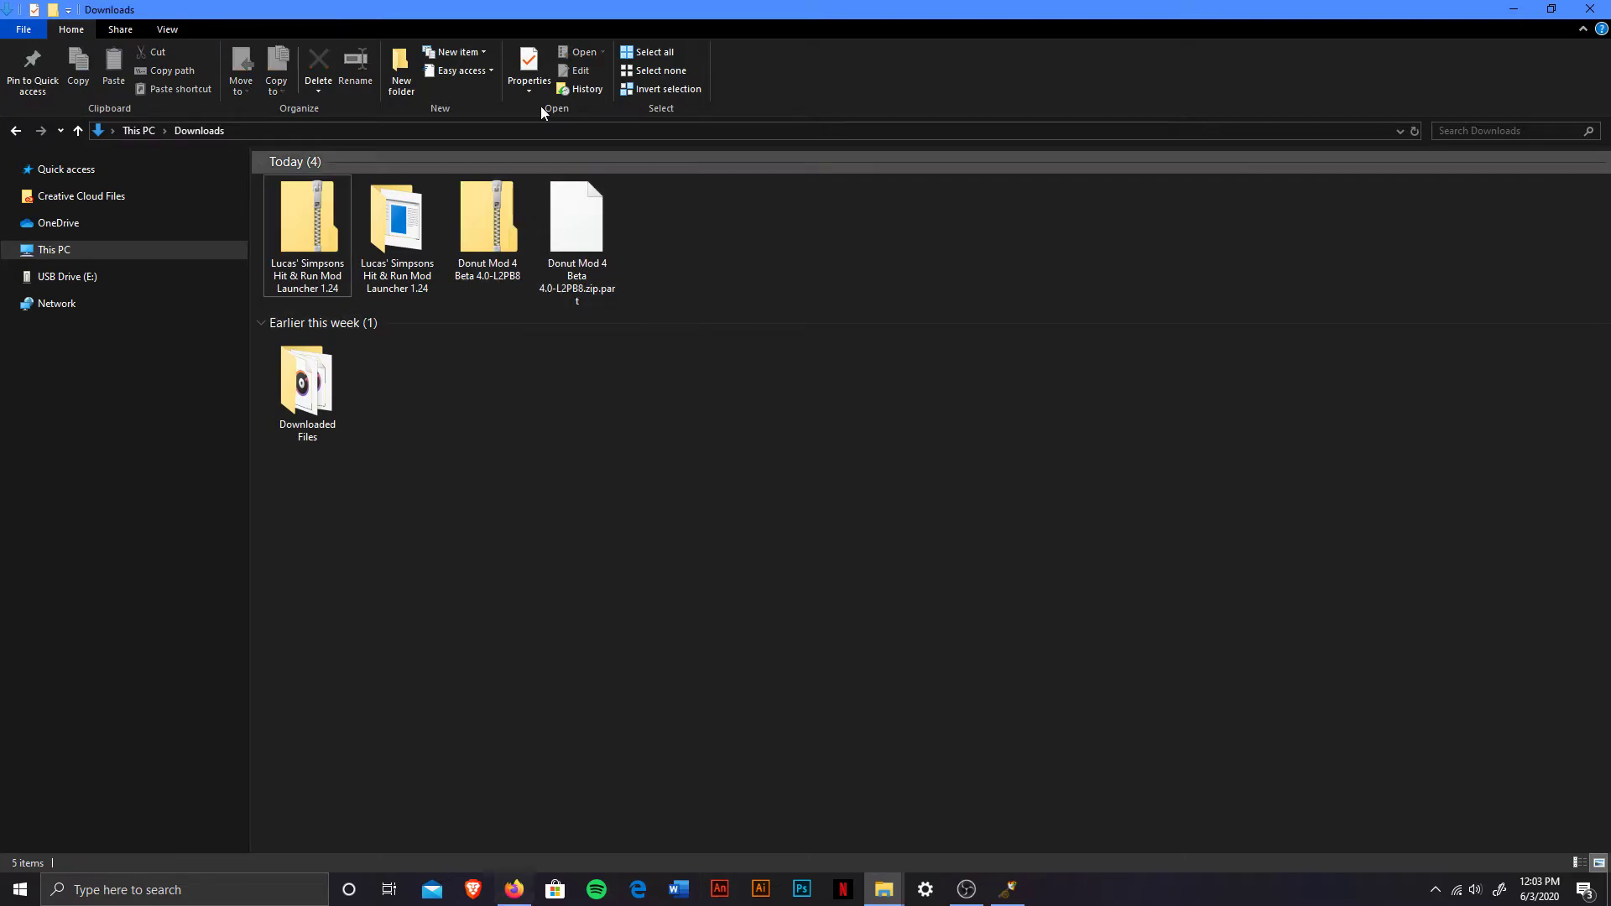
{"action": "left_click", "coordinate": [468, 243]}
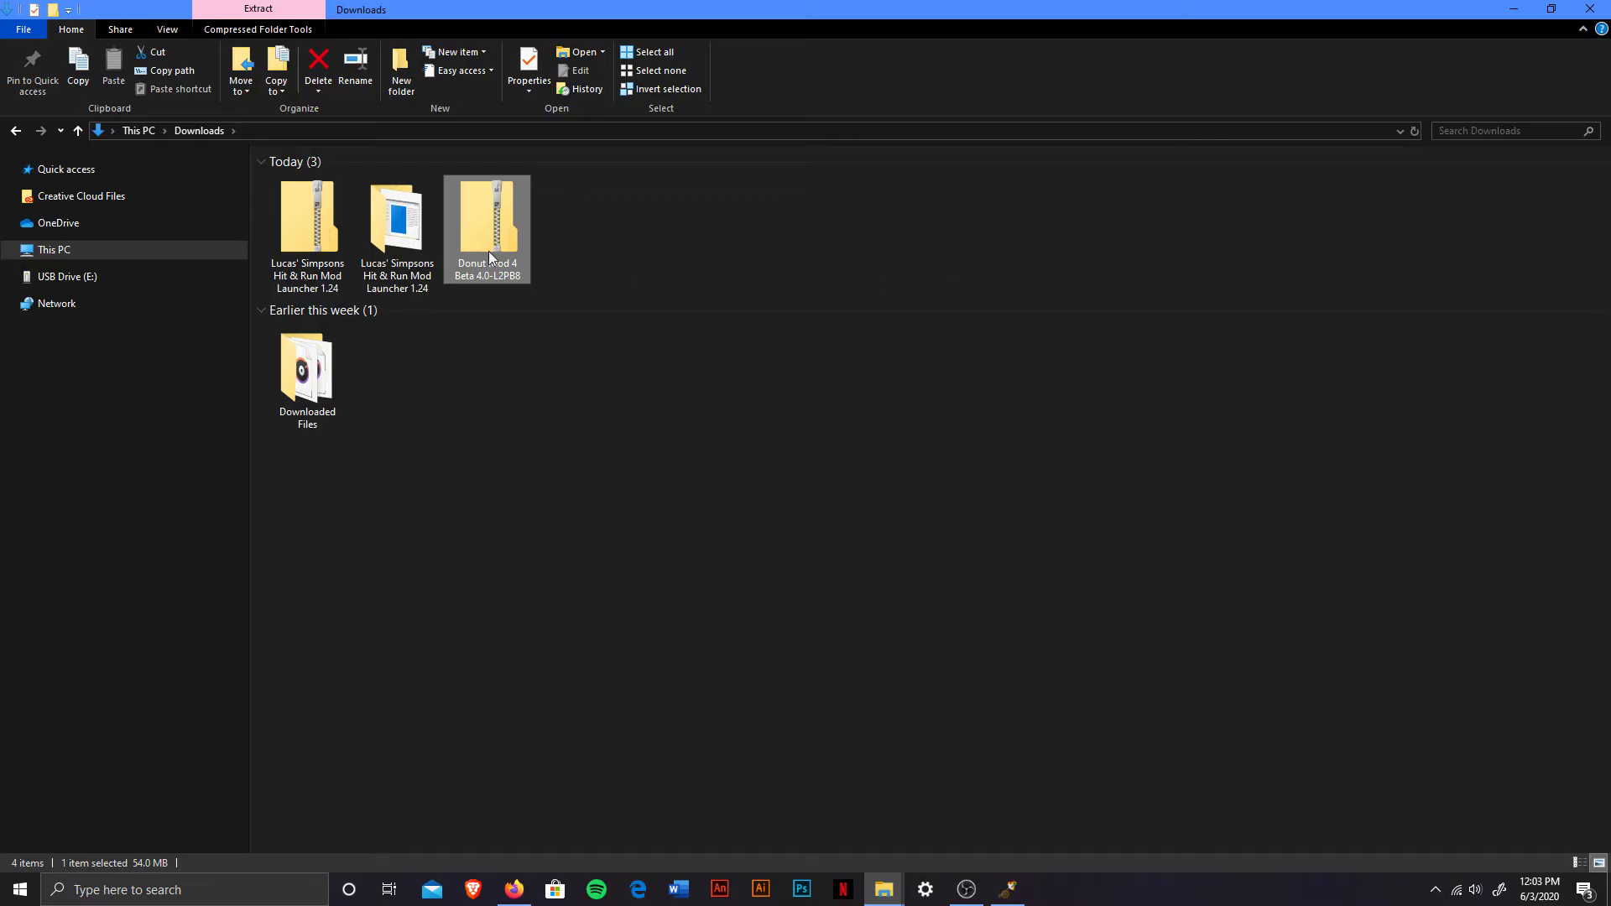
{"action": "right_click", "coordinate": [470, 234]}
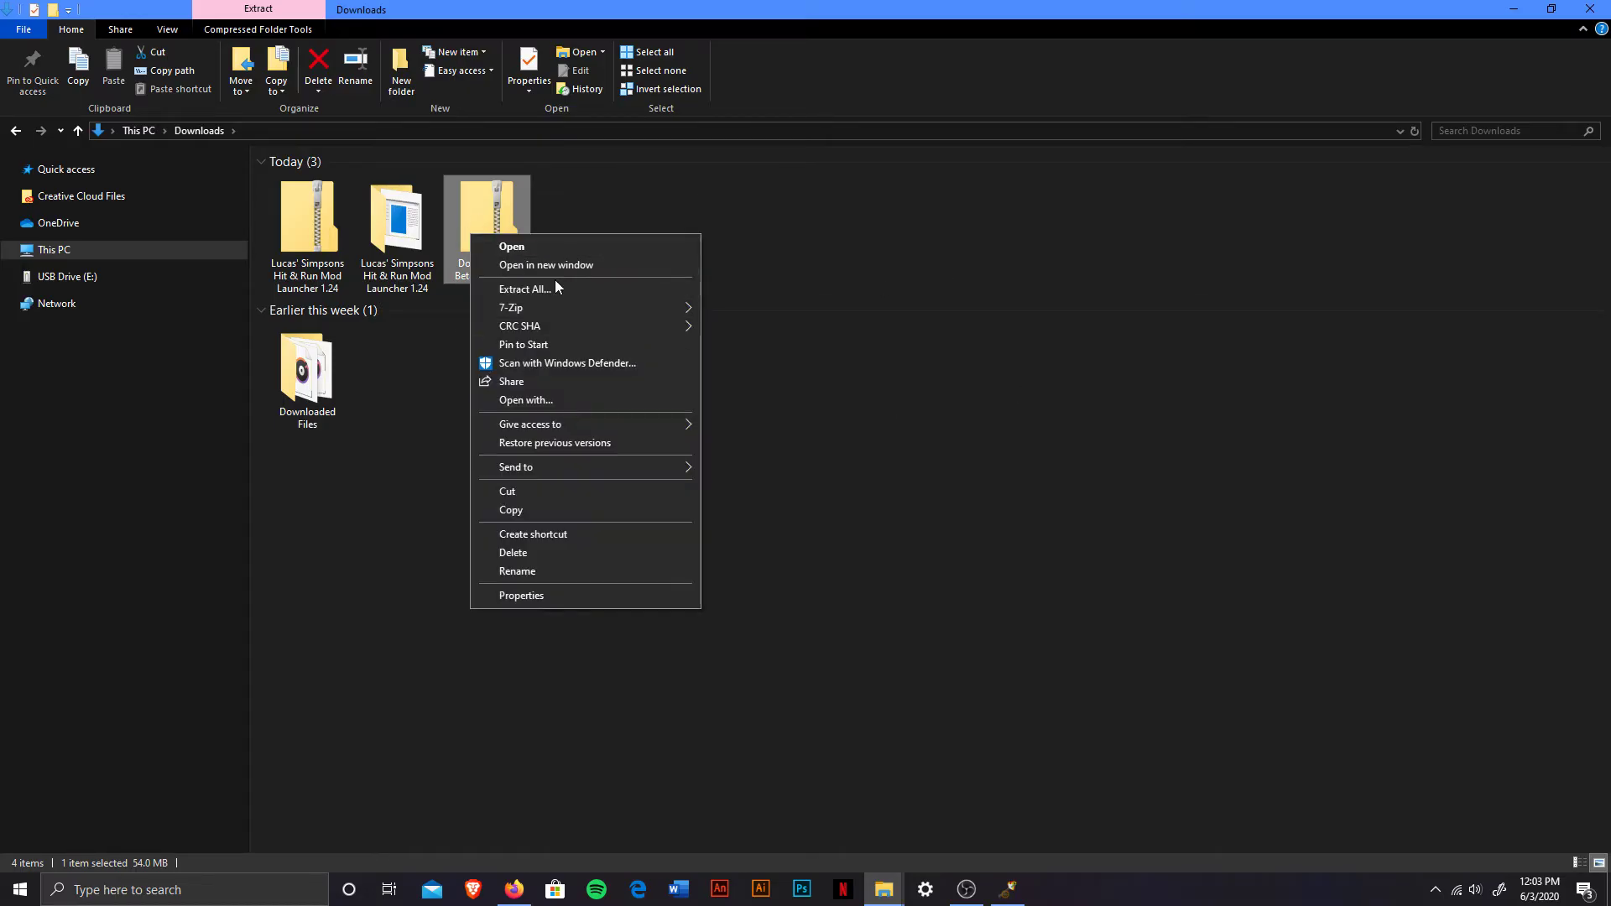
{"action": "left_click", "coordinate": [552, 287]}
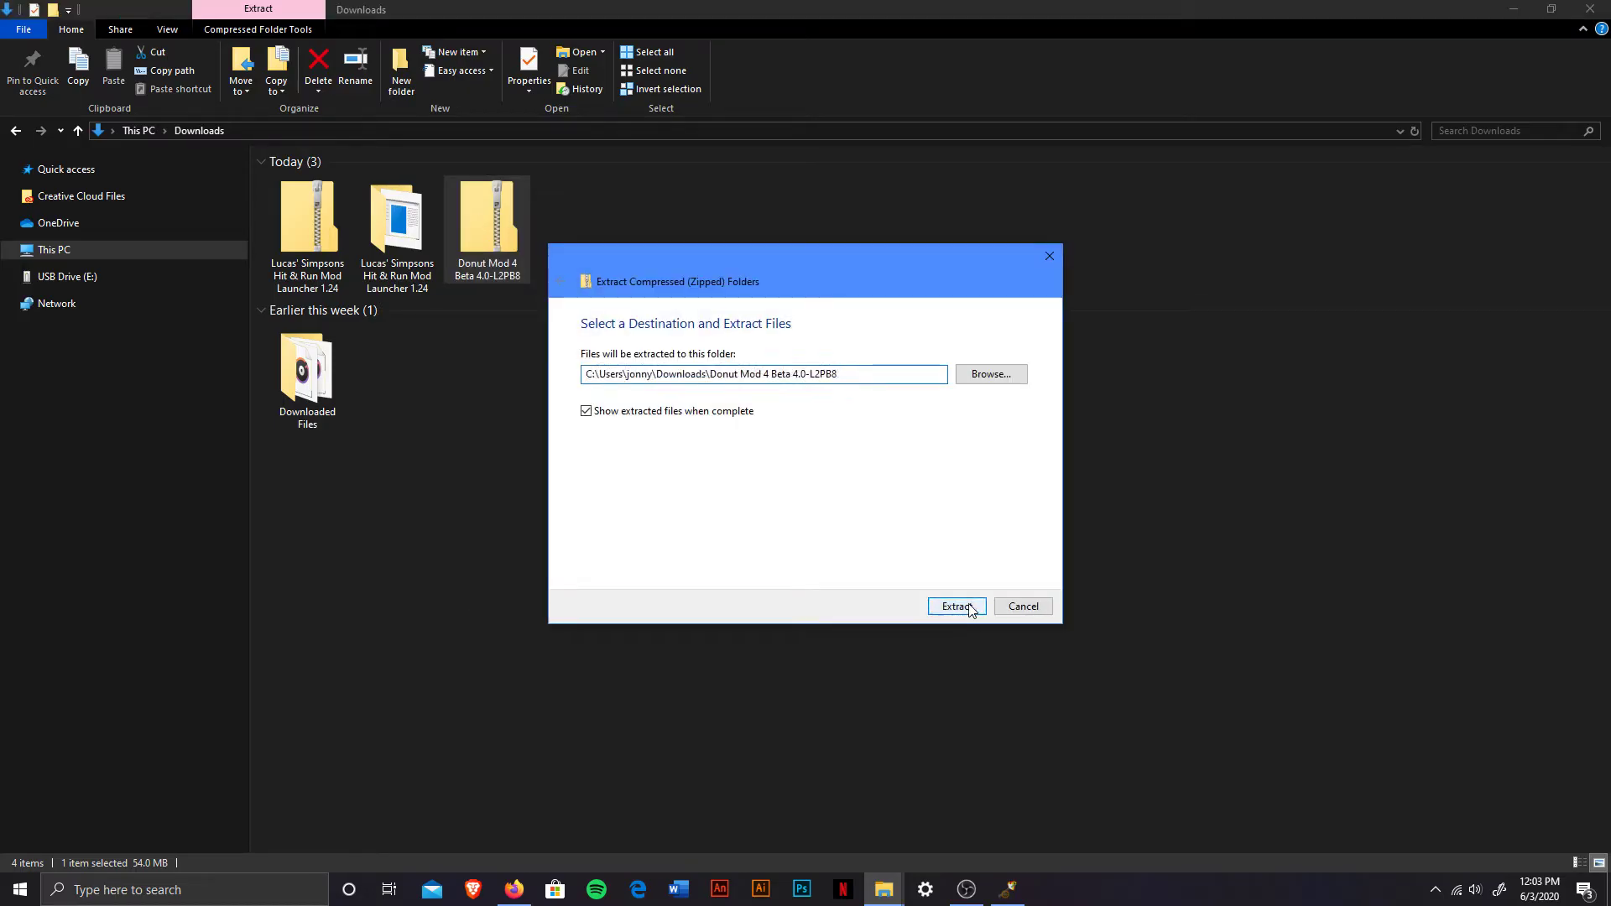
{"action": "left_click", "coordinate": [969, 607]}
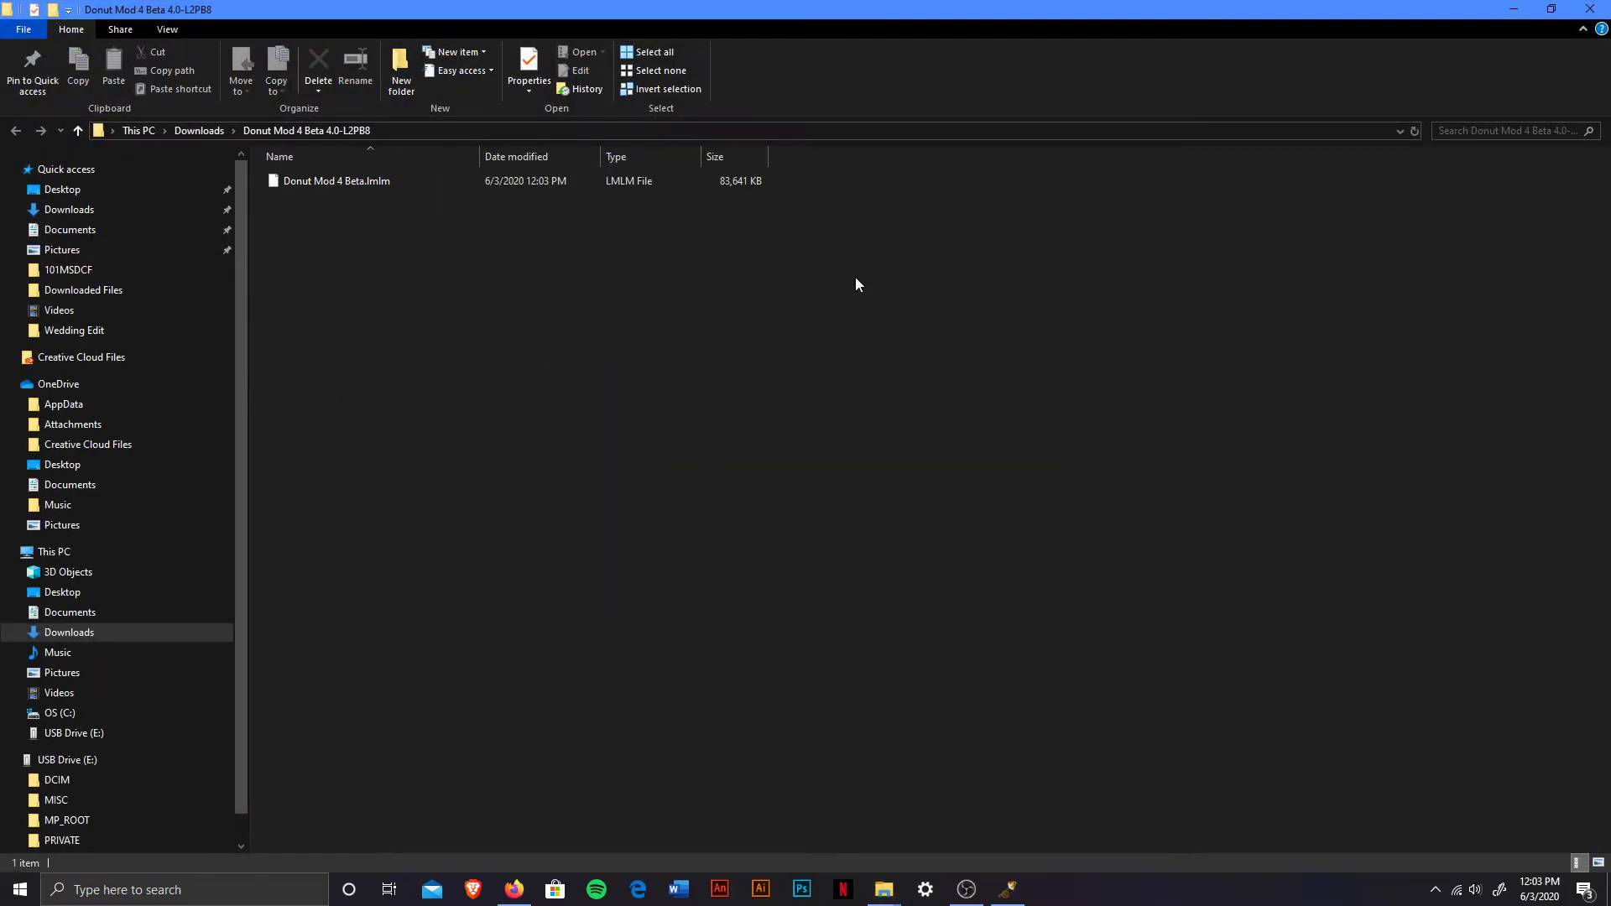
- Collapse the Quick access, OneDrive, This PC and USB Drive (E:) groups in the extracted mod folder's window
{"action": "left_click", "coordinate": [10, 170]}
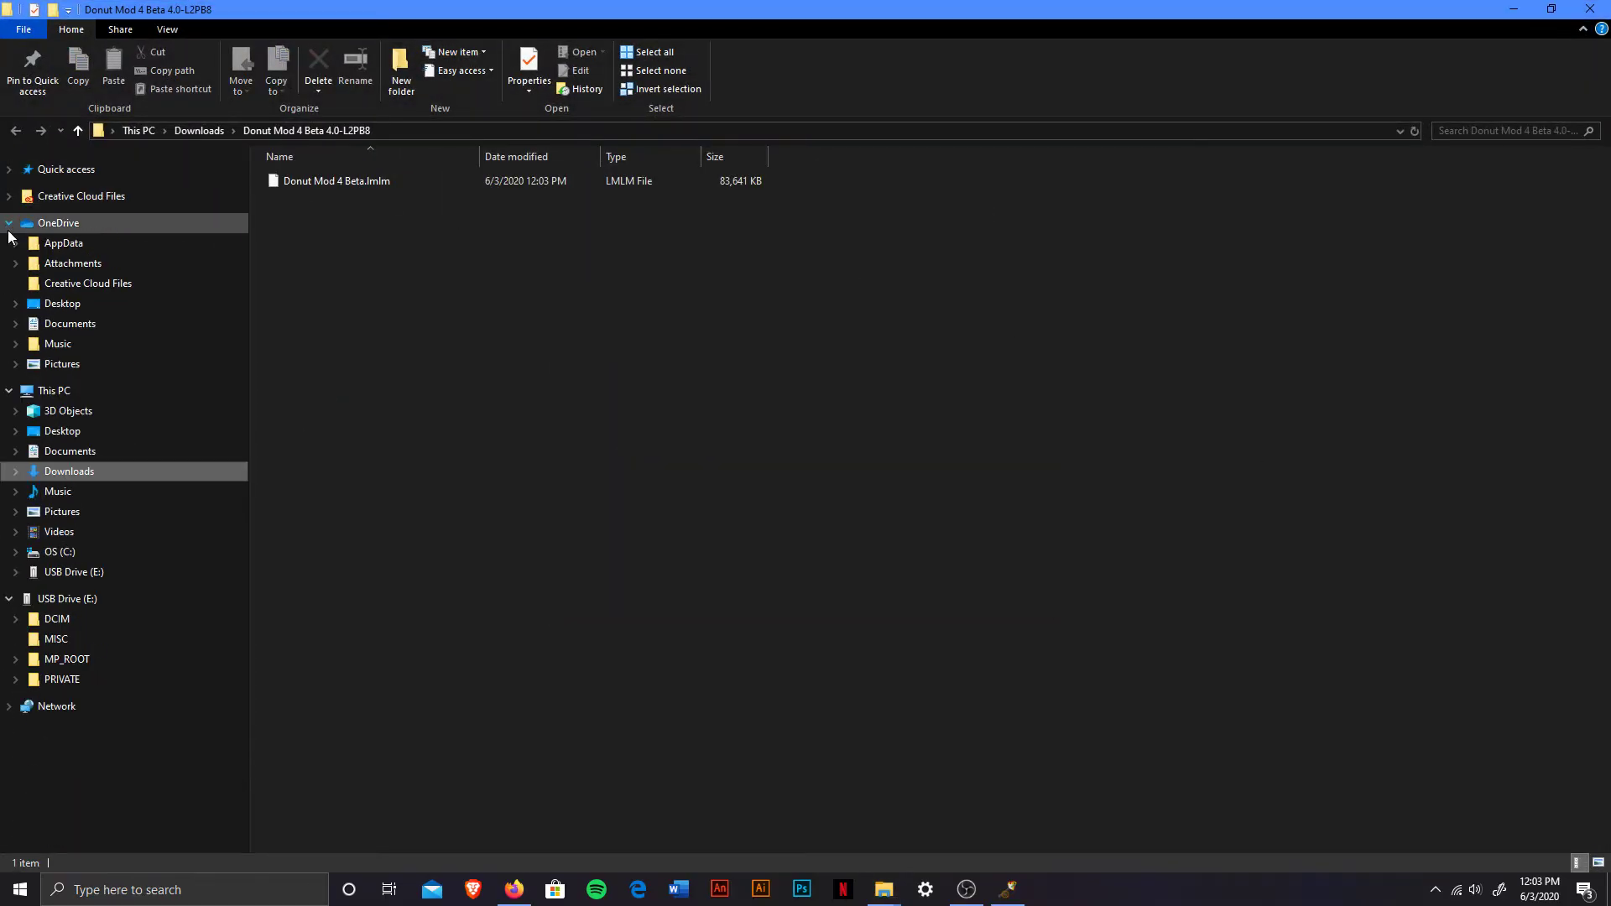
{"action": "left_click", "coordinate": [9, 223]}
{"action": "left_click", "coordinate": [9, 250]}
{"action": "left_click", "coordinate": [8, 276]}
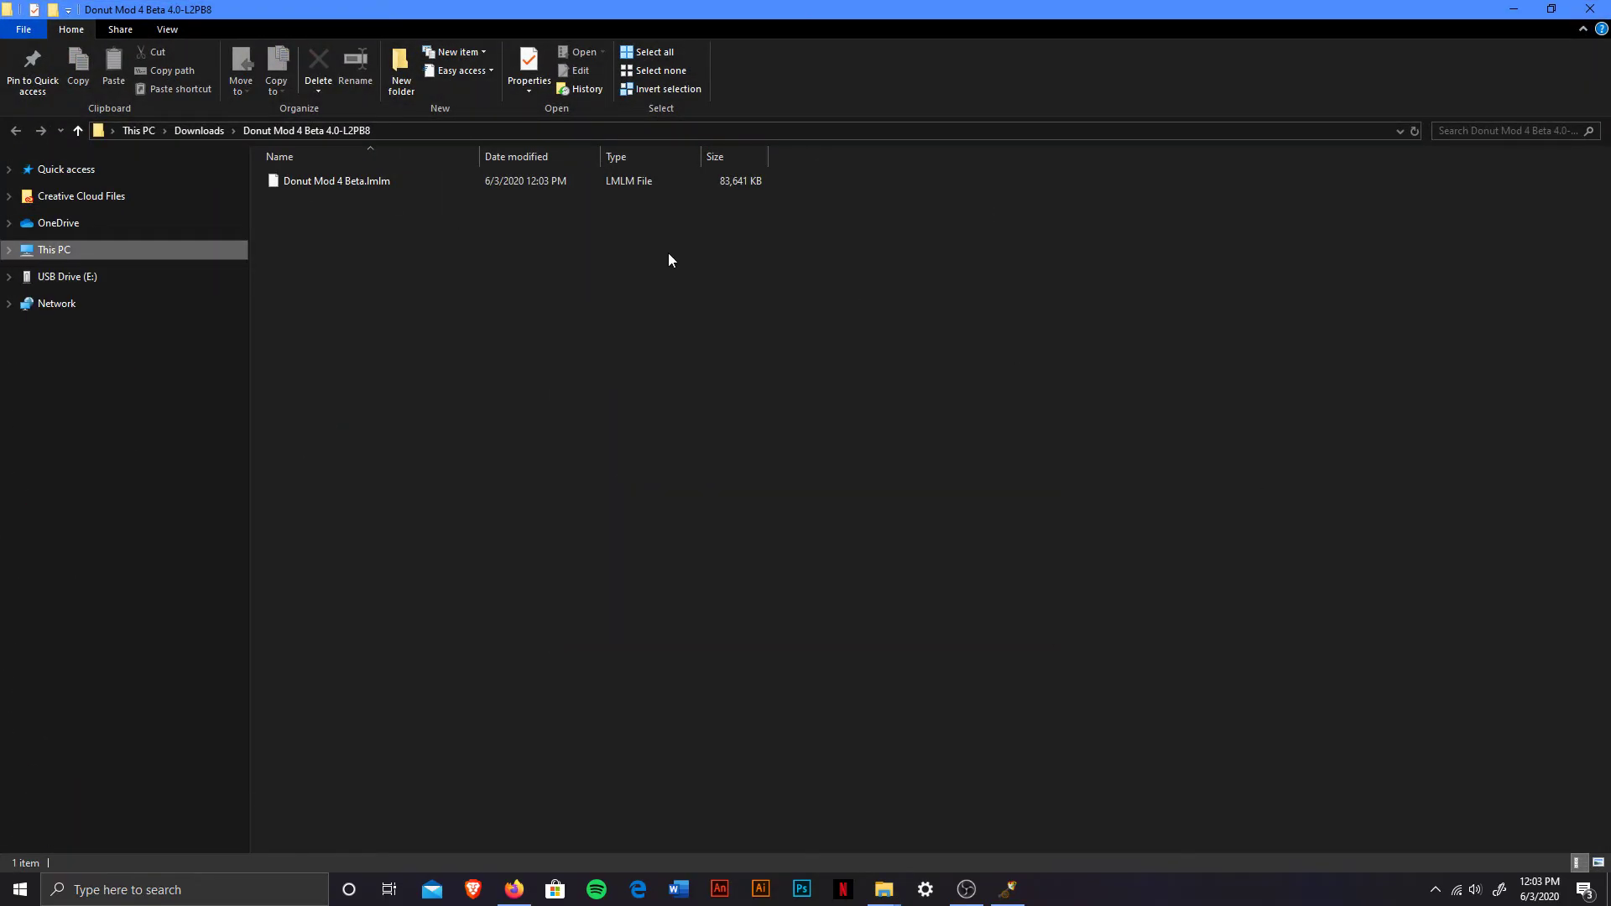
{"action": "left_click_drag", "start_coordinate": [391, 292], "coordinate": [337, 173]}
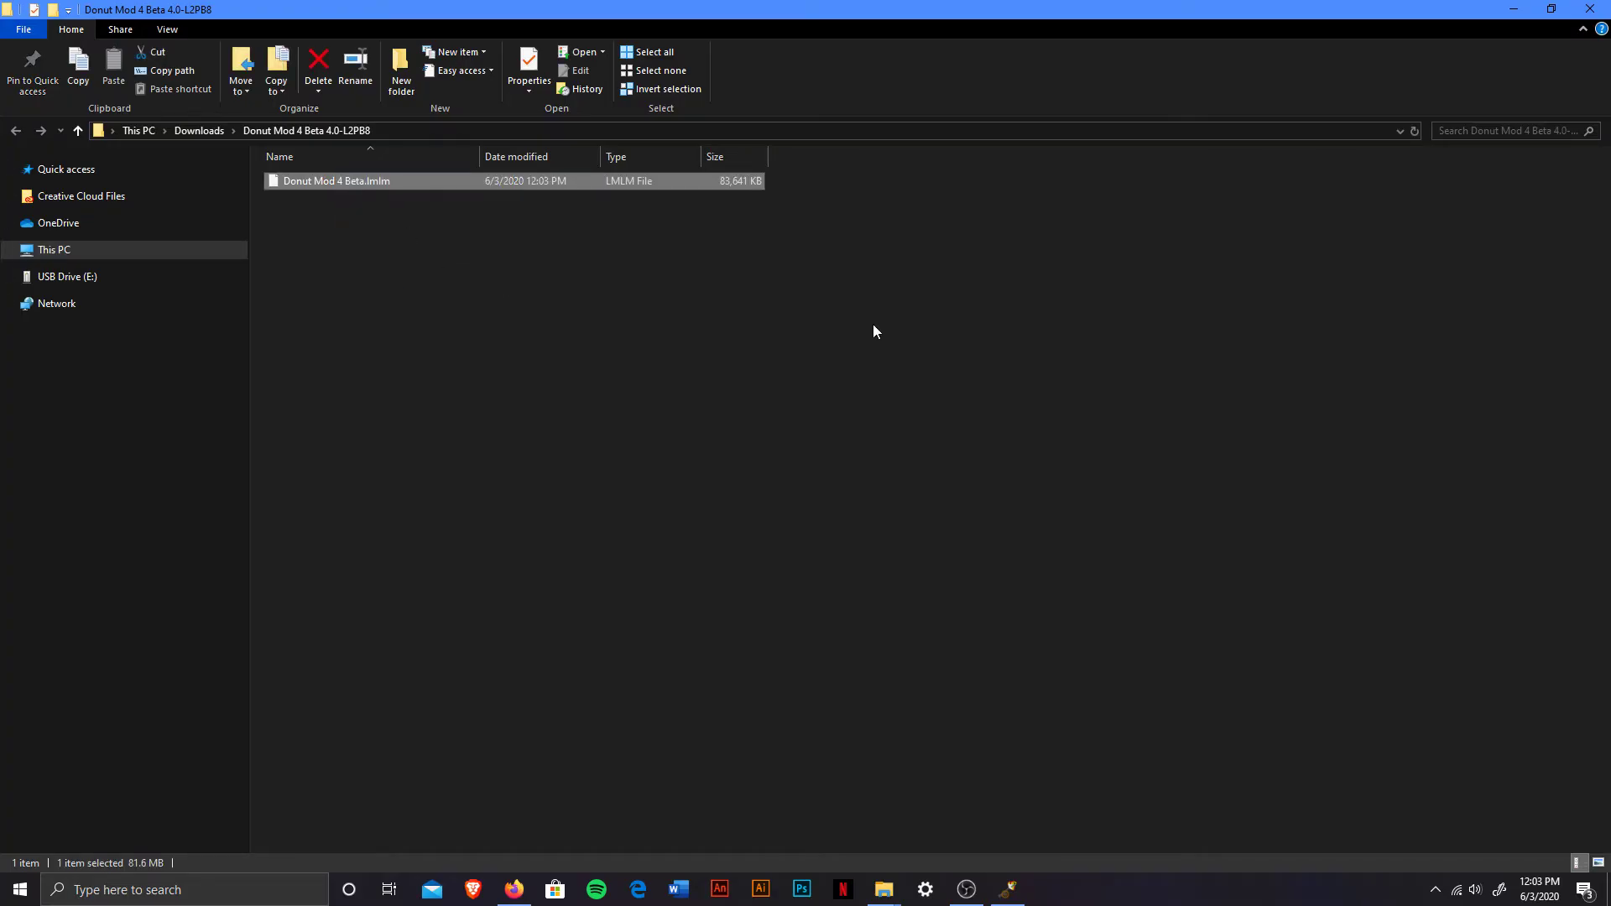
{"action": "left_click_drag", "start_coordinate": [575, 328], "coordinate": [493, 341]}
{"action": "left_click_drag", "start_coordinate": [330, 218], "coordinate": [1237, 551]}
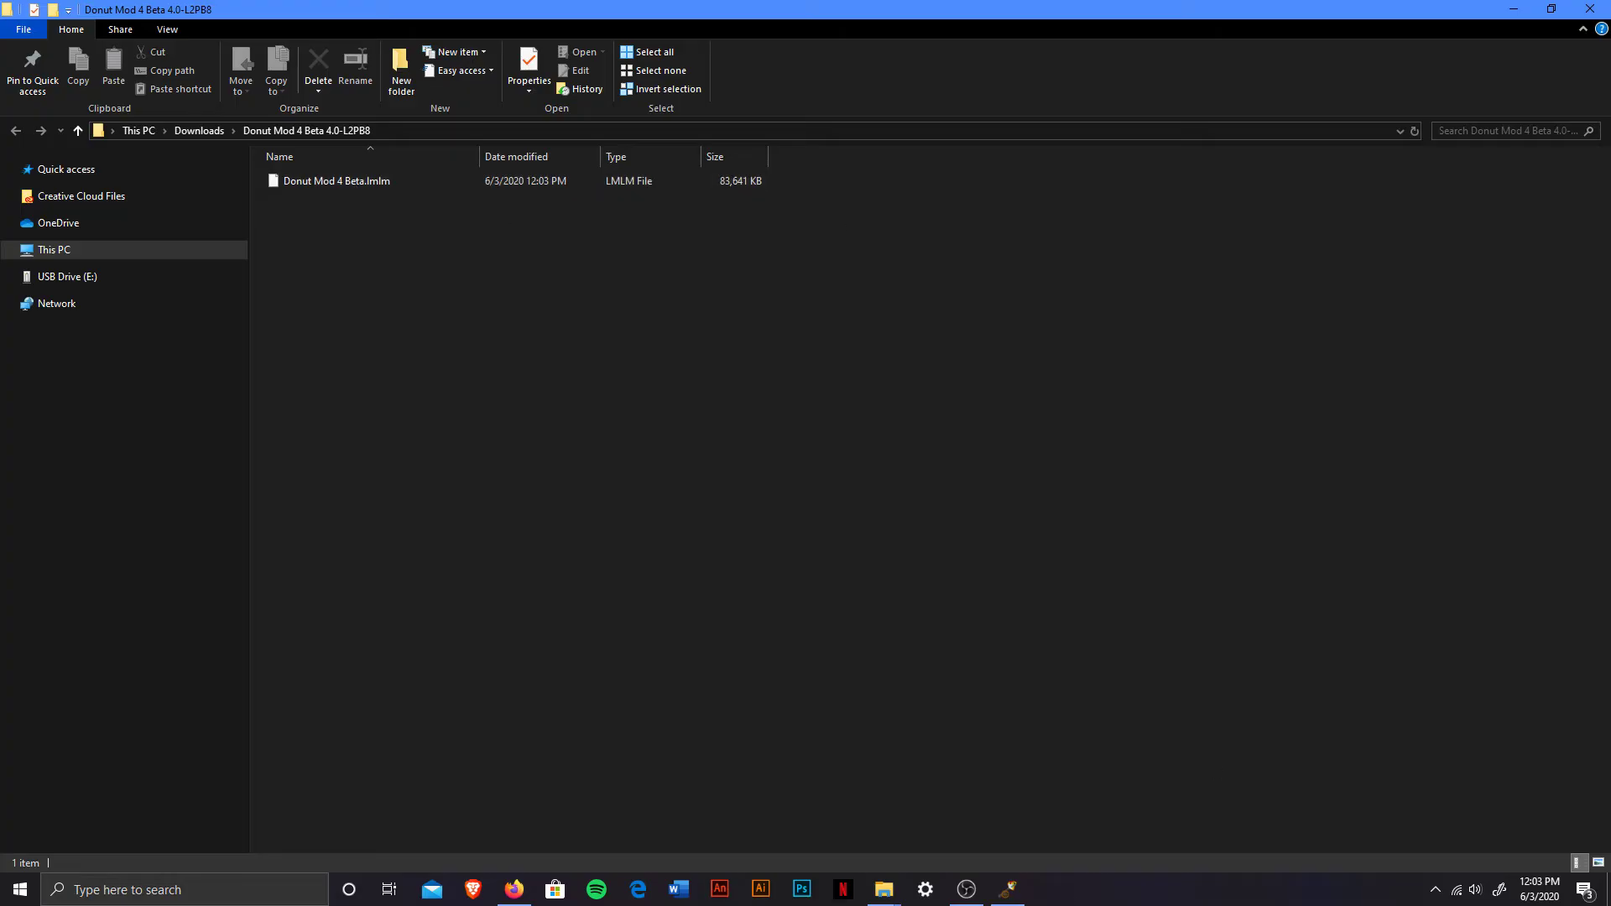
- Bring up the Lucas' Simpsons Hit & Run Mod Launcher 1.24 folder and open its Mods folder
{"action": "mouse_move", "coordinate": [891, 900]}
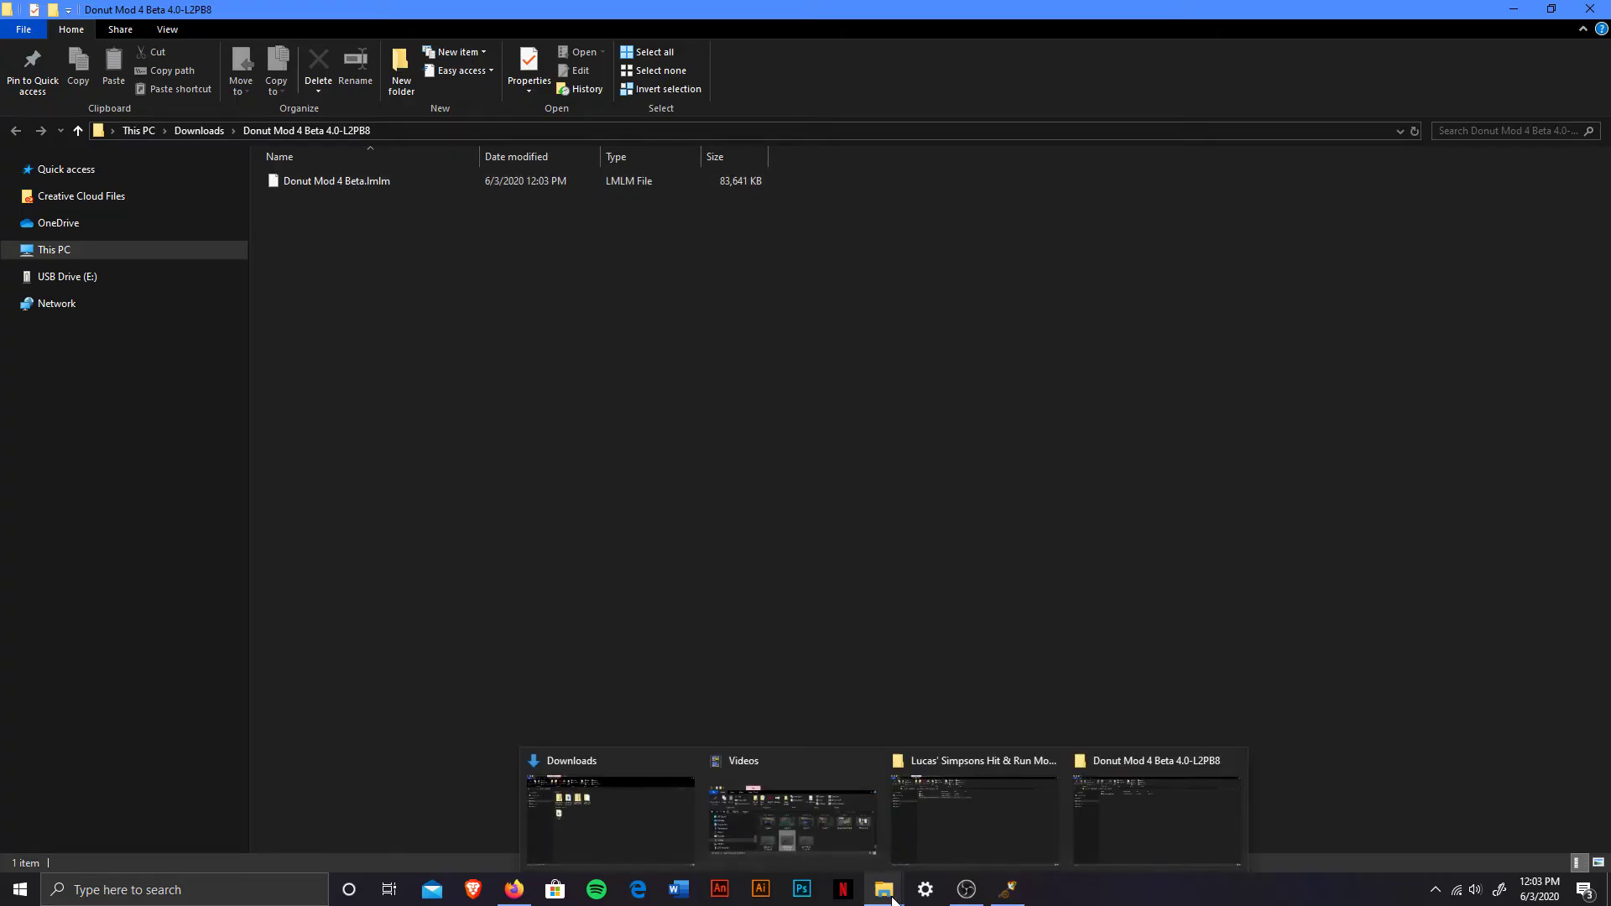
{"action": "left_click", "coordinate": [988, 832]}
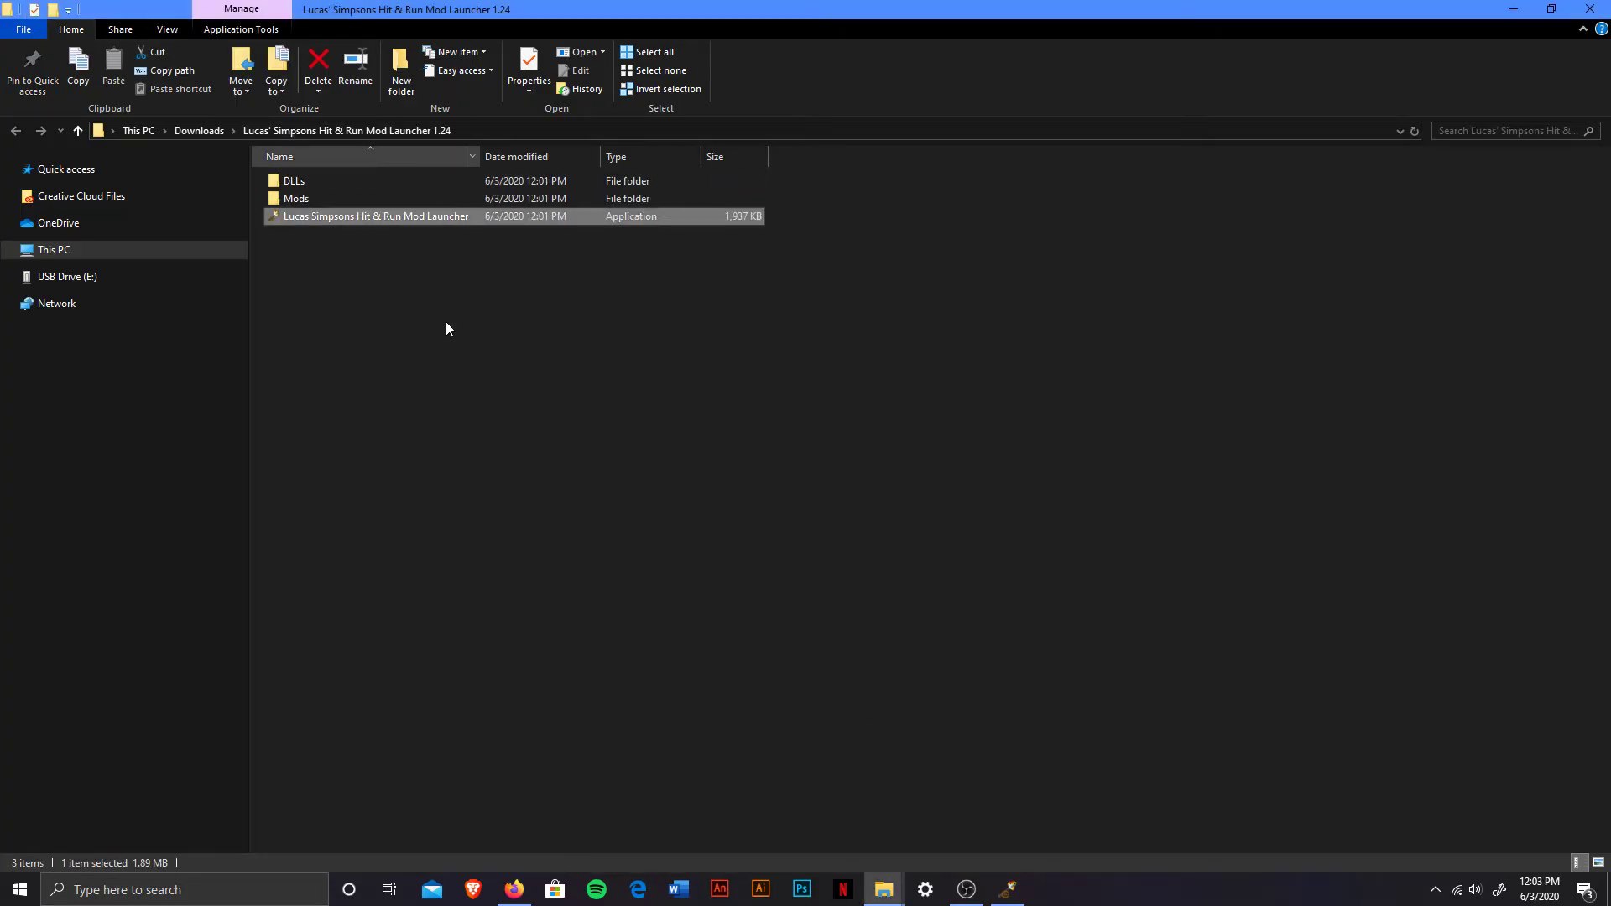
{"action": "double_click", "coordinate": [302, 199]}
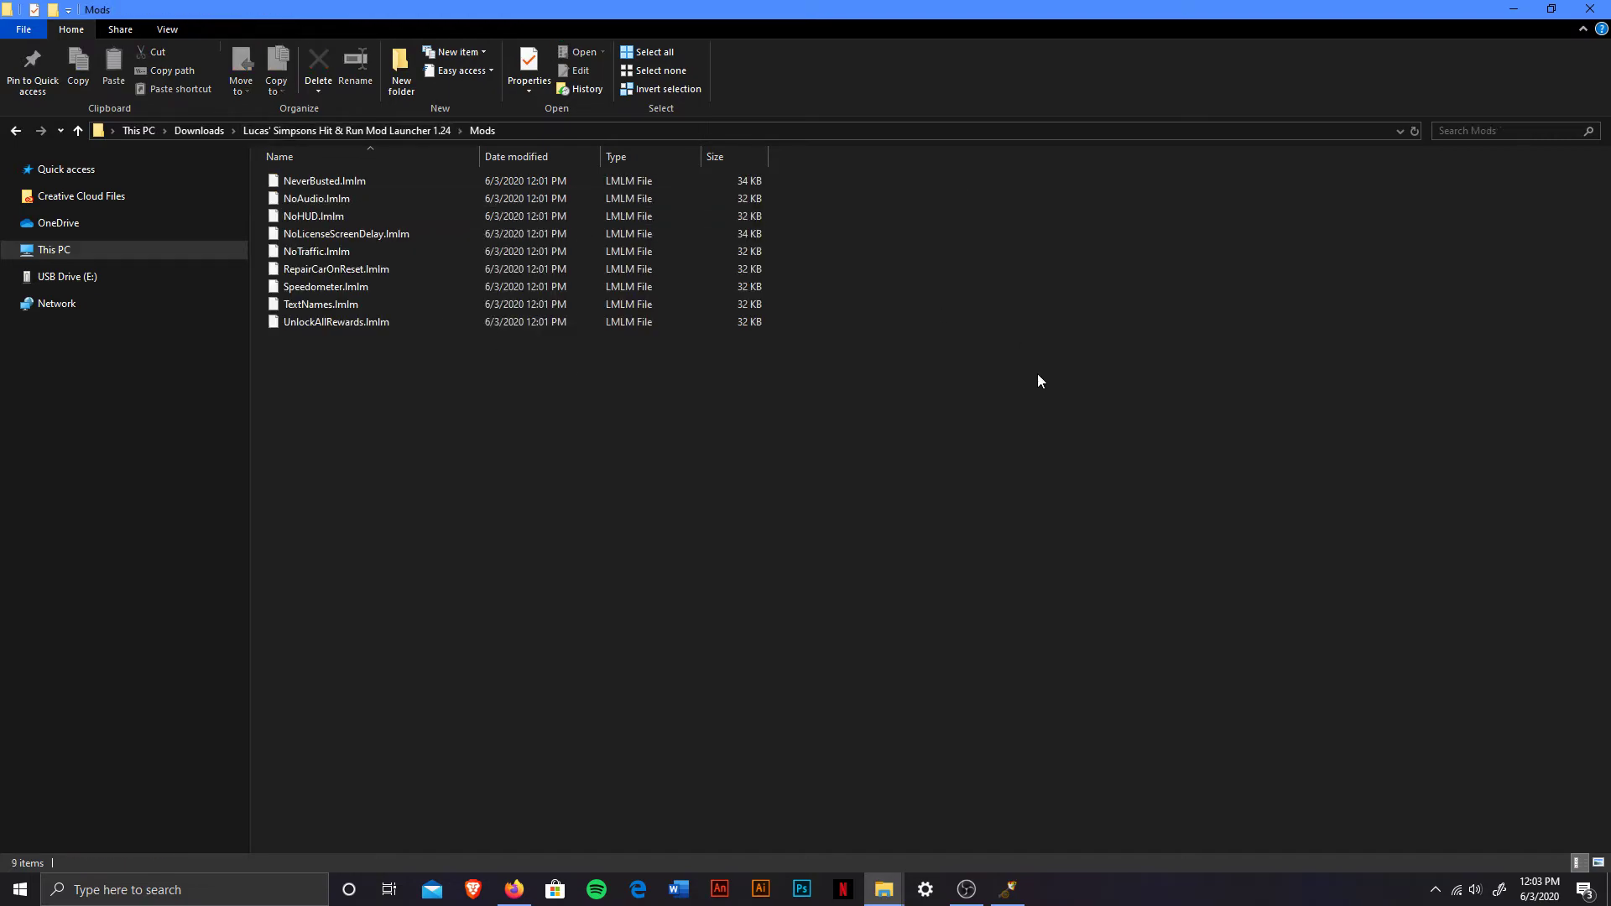
{"action": "mouse_move", "coordinate": [418, 498]}
{"action": "left_mouse_down"}
{"action": "mouse_move", "coordinate": [295, 349]}
{"action": "mouse_move", "coordinate": [294, 143]}
{"action": "mouse_move", "coordinate": [363, 162]}
{"action": "mouse_move", "coordinate": [423, 503]}
{"action": "left_mouse_up"}
- Shrink the Donut Mod 4 Beta 4.0-L2PB8 window beside the Mods folder and move Donut Mod 4 Beta.lmlm into Mods
{"action": "left_click", "coordinate": [883, 889]}
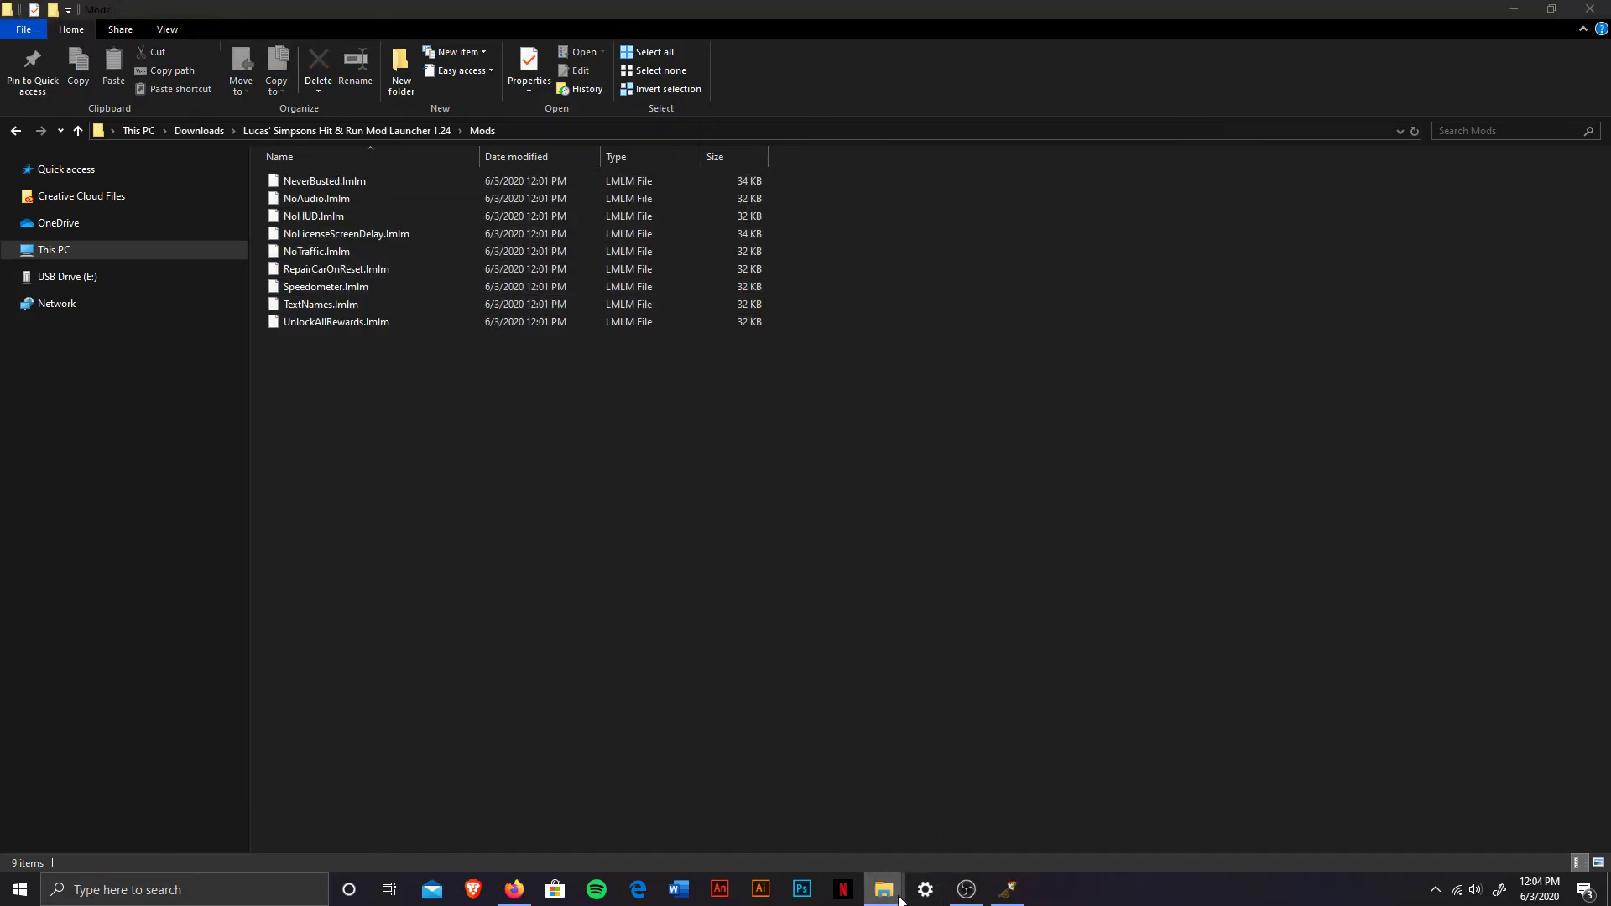
{"action": "left_click", "coordinate": [1124, 813]}
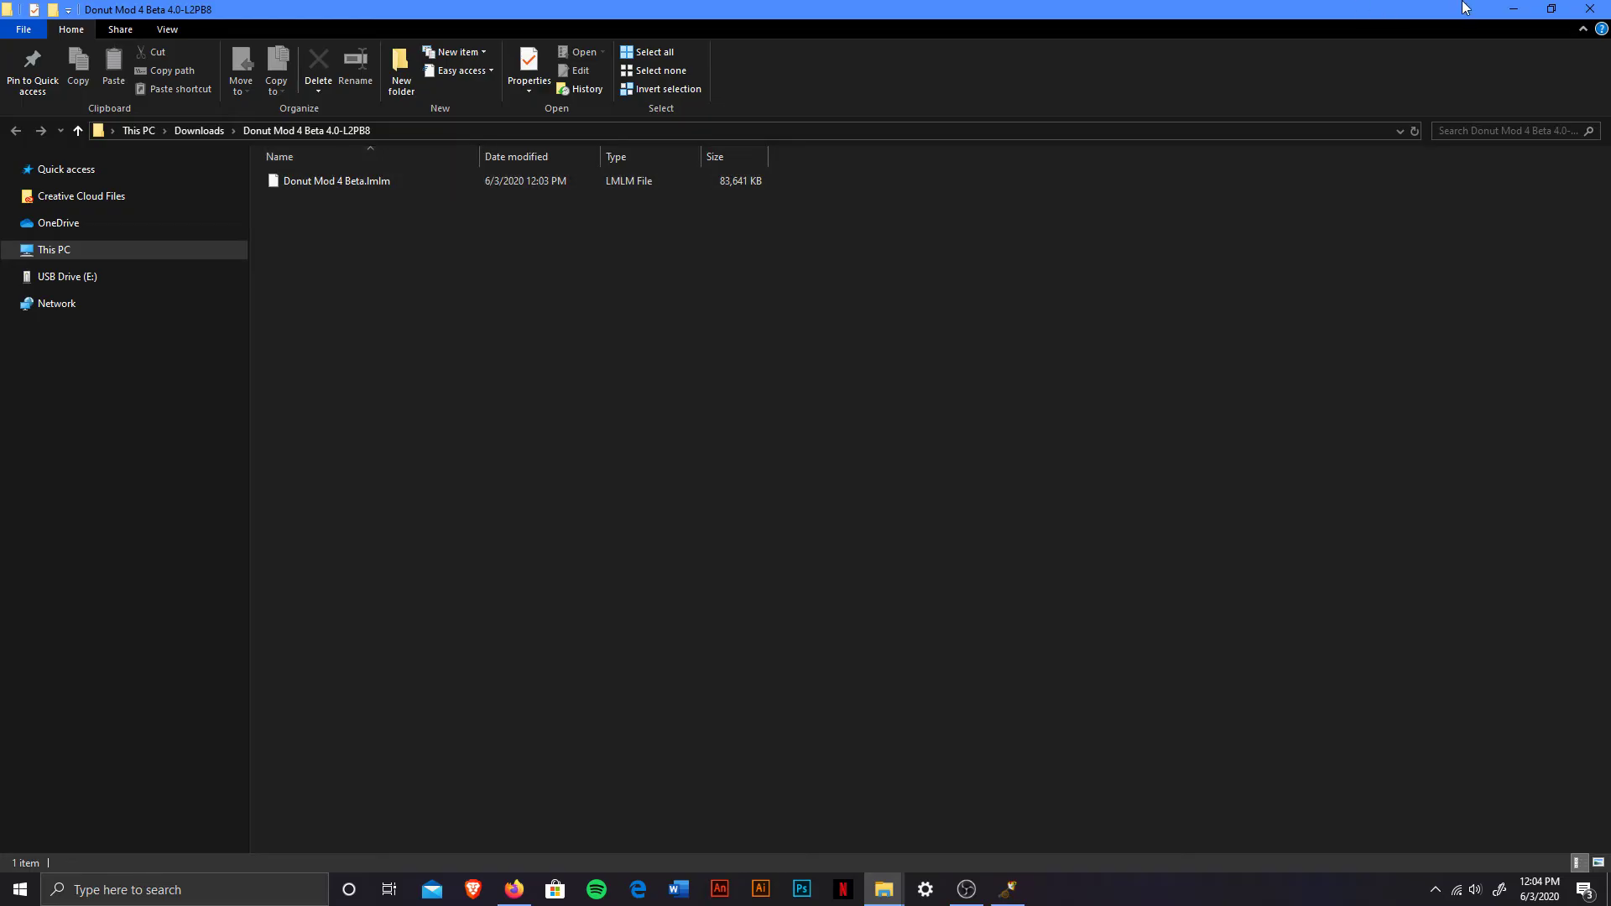
{"action": "left_click", "coordinate": [1550, 9]}
{"action": "left_click_drag", "start_coordinate": [812, 204], "coordinate": [1047, 159]}
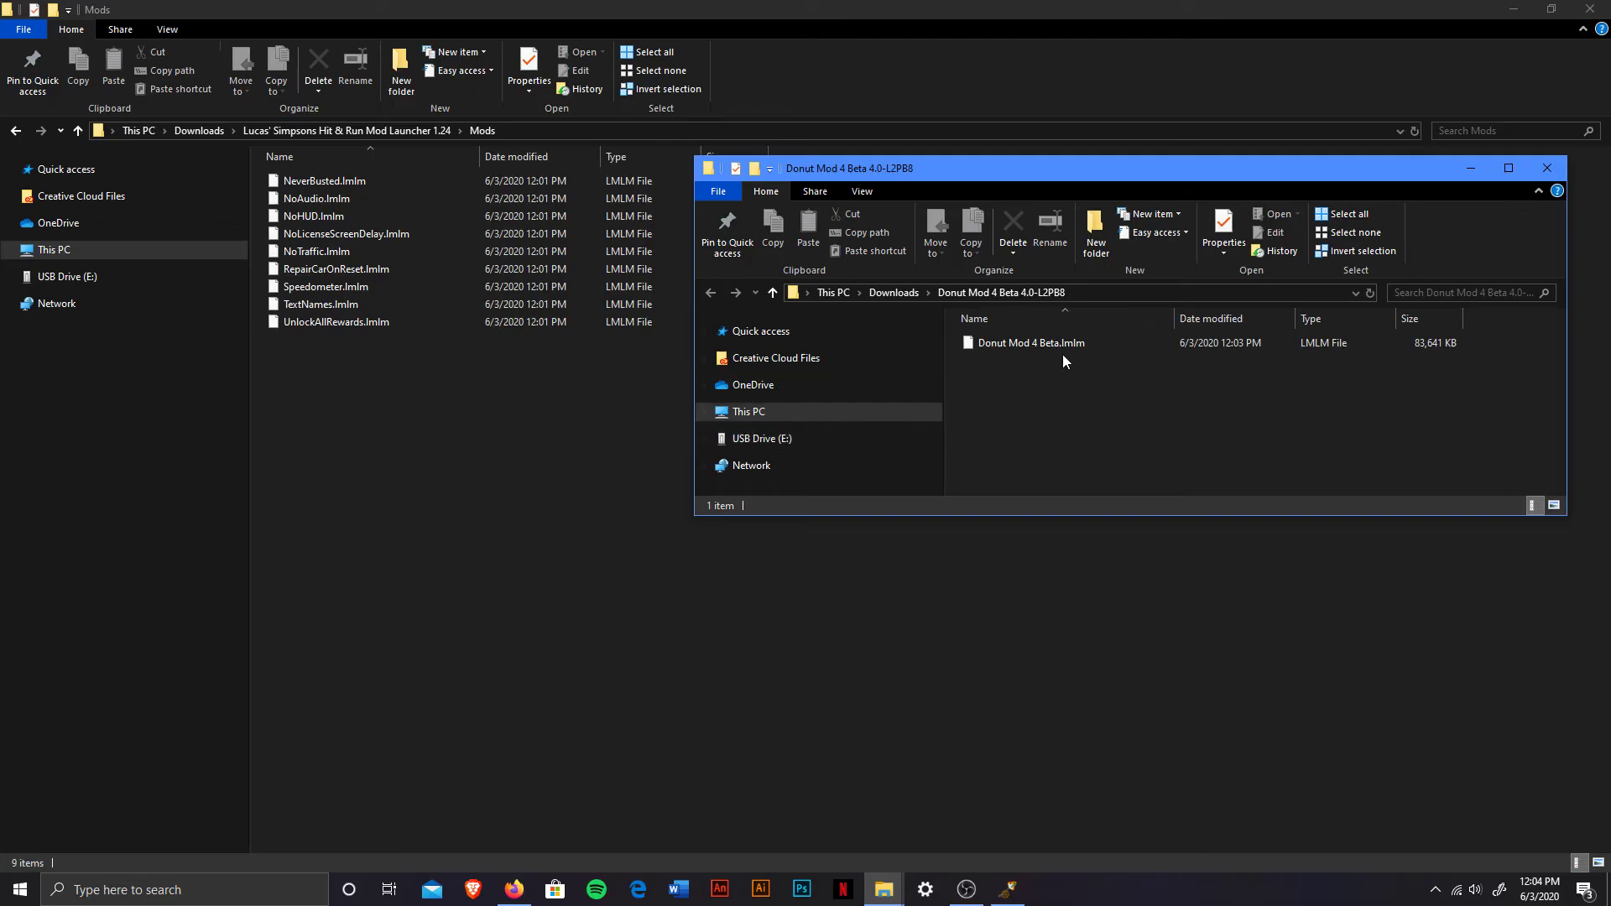
{"action": "left_click_drag", "start_coordinate": [1047, 342], "coordinate": [354, 439]}
{"action": "left_click", "coordinate": [557, 603]}
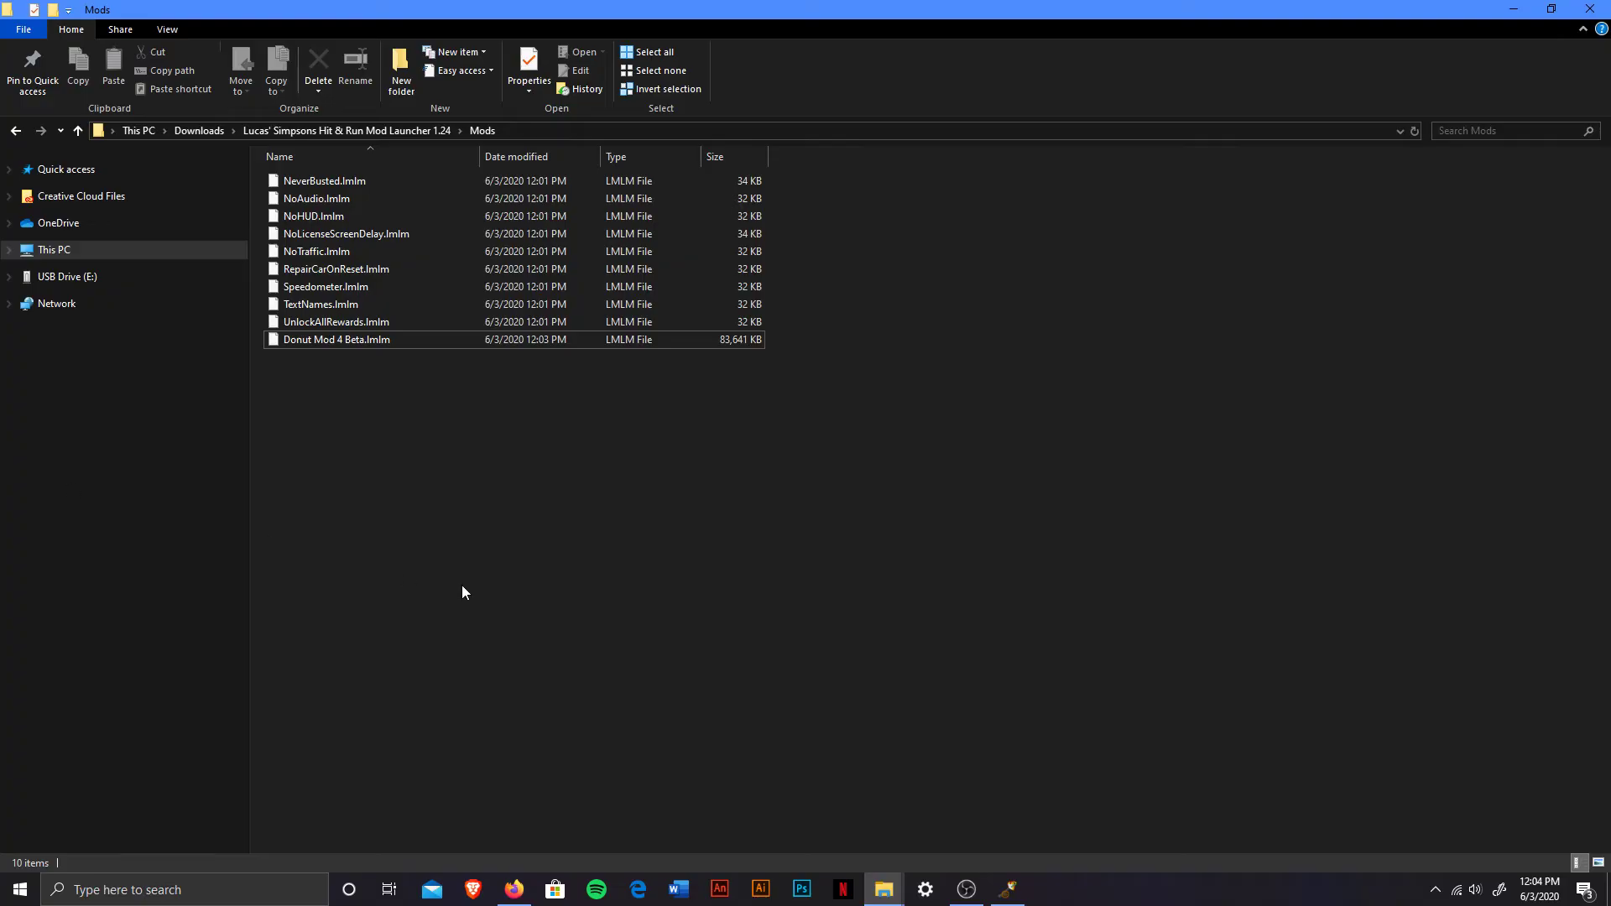
- Switch to the mod launcher, reload its mod list and enable Donut Mod among the general mods
{"action": "left_click", "coordinate": [1007, 890]}
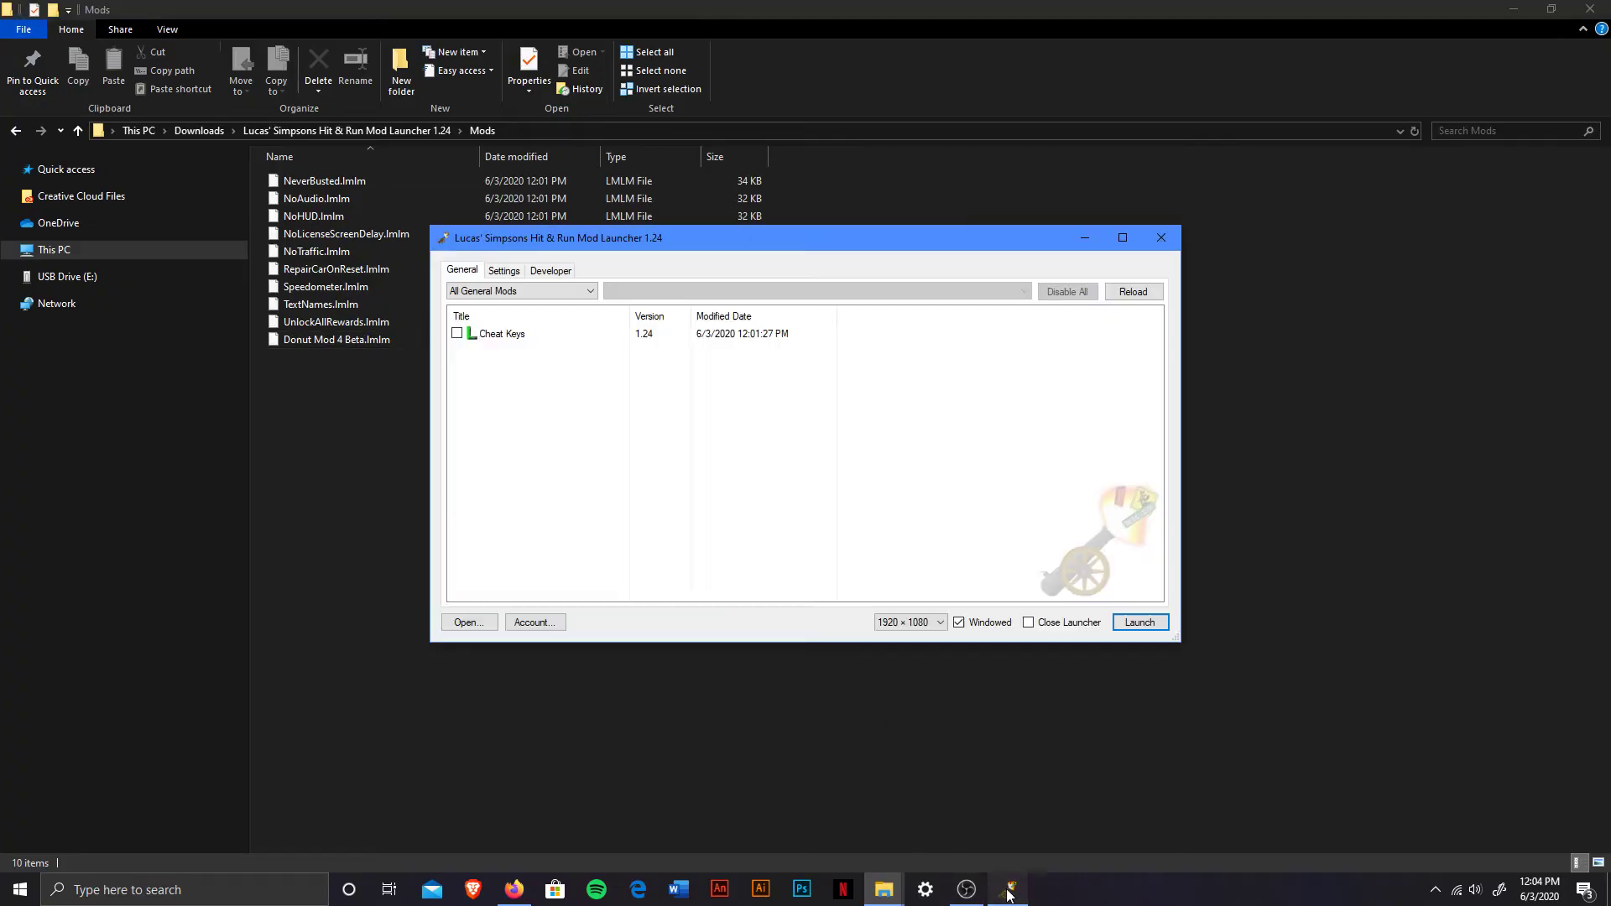
{"action": "left_click", "coordinate": [1132, 296]}
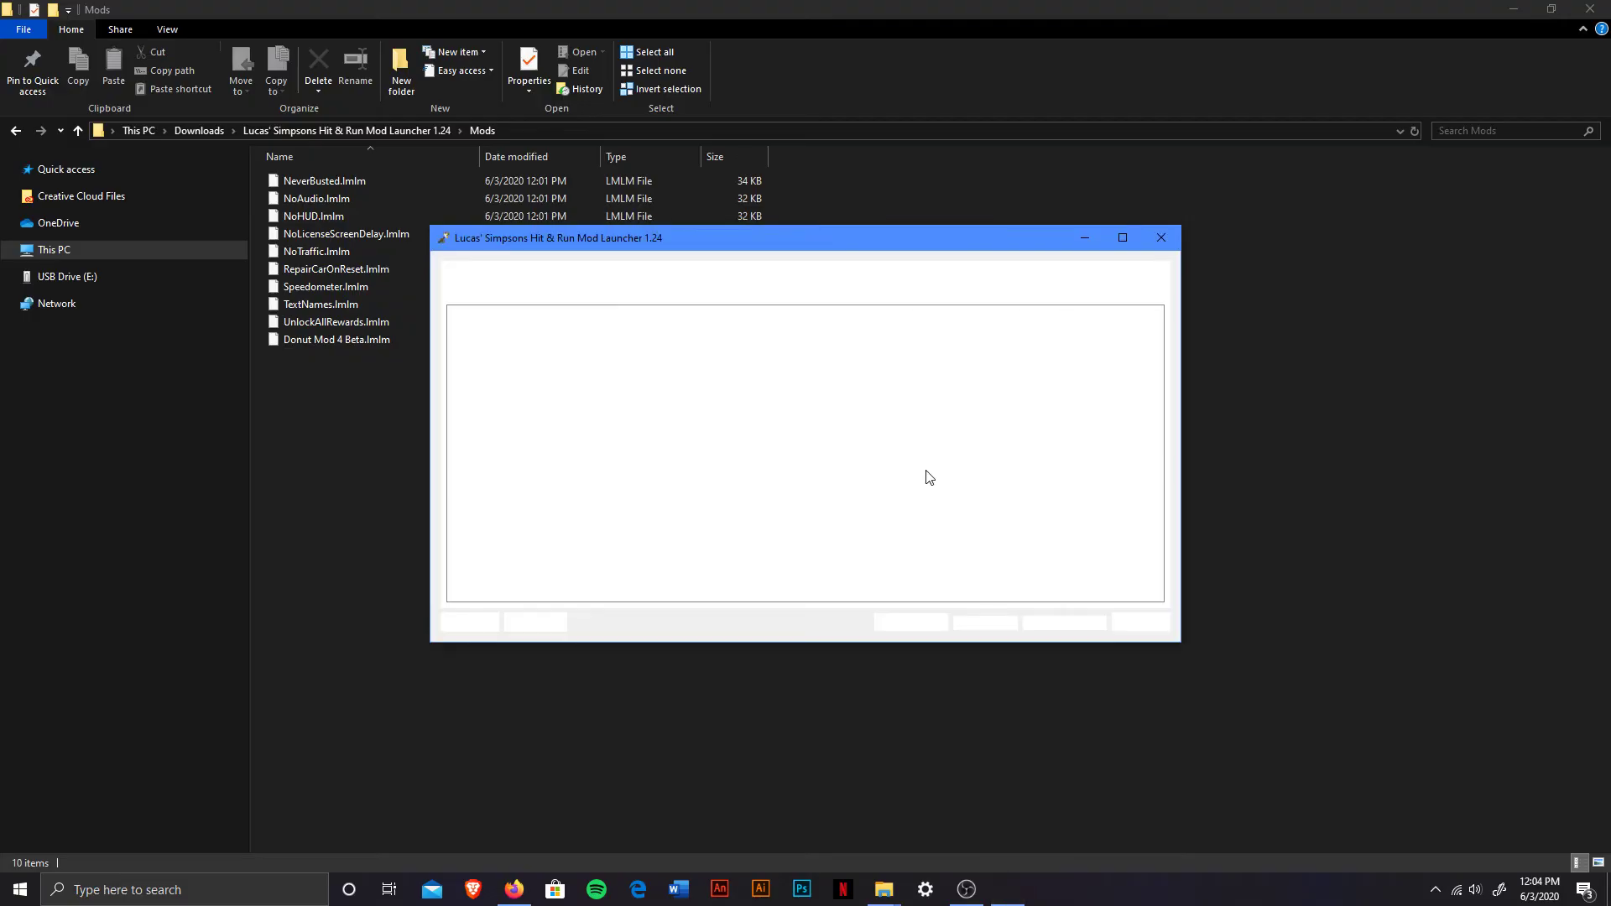
{"action": "left_click", "coordinate": [456, 334]}
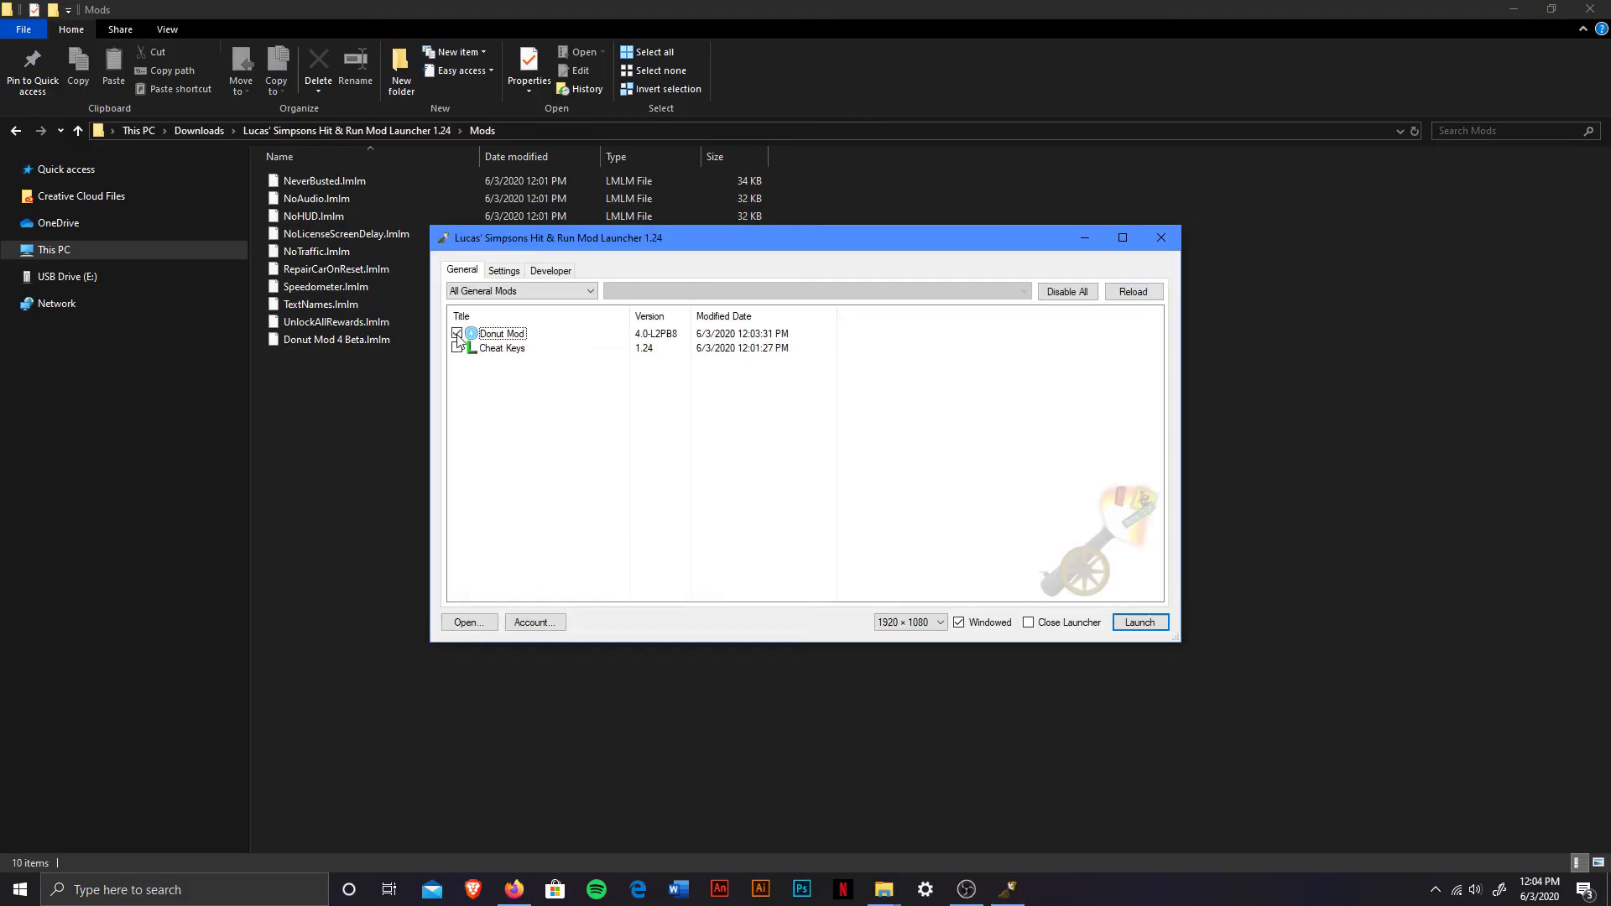
{"action": "left_click", "coordinate": [457, 334]}
{"action": "left_click", "coordinate": [458, 334]}
- Check the setting and developer mod lists, return to the general mods and launch the game with Donut Mod enabled
{"action": "left_click", "coordinate": [503, 271]}
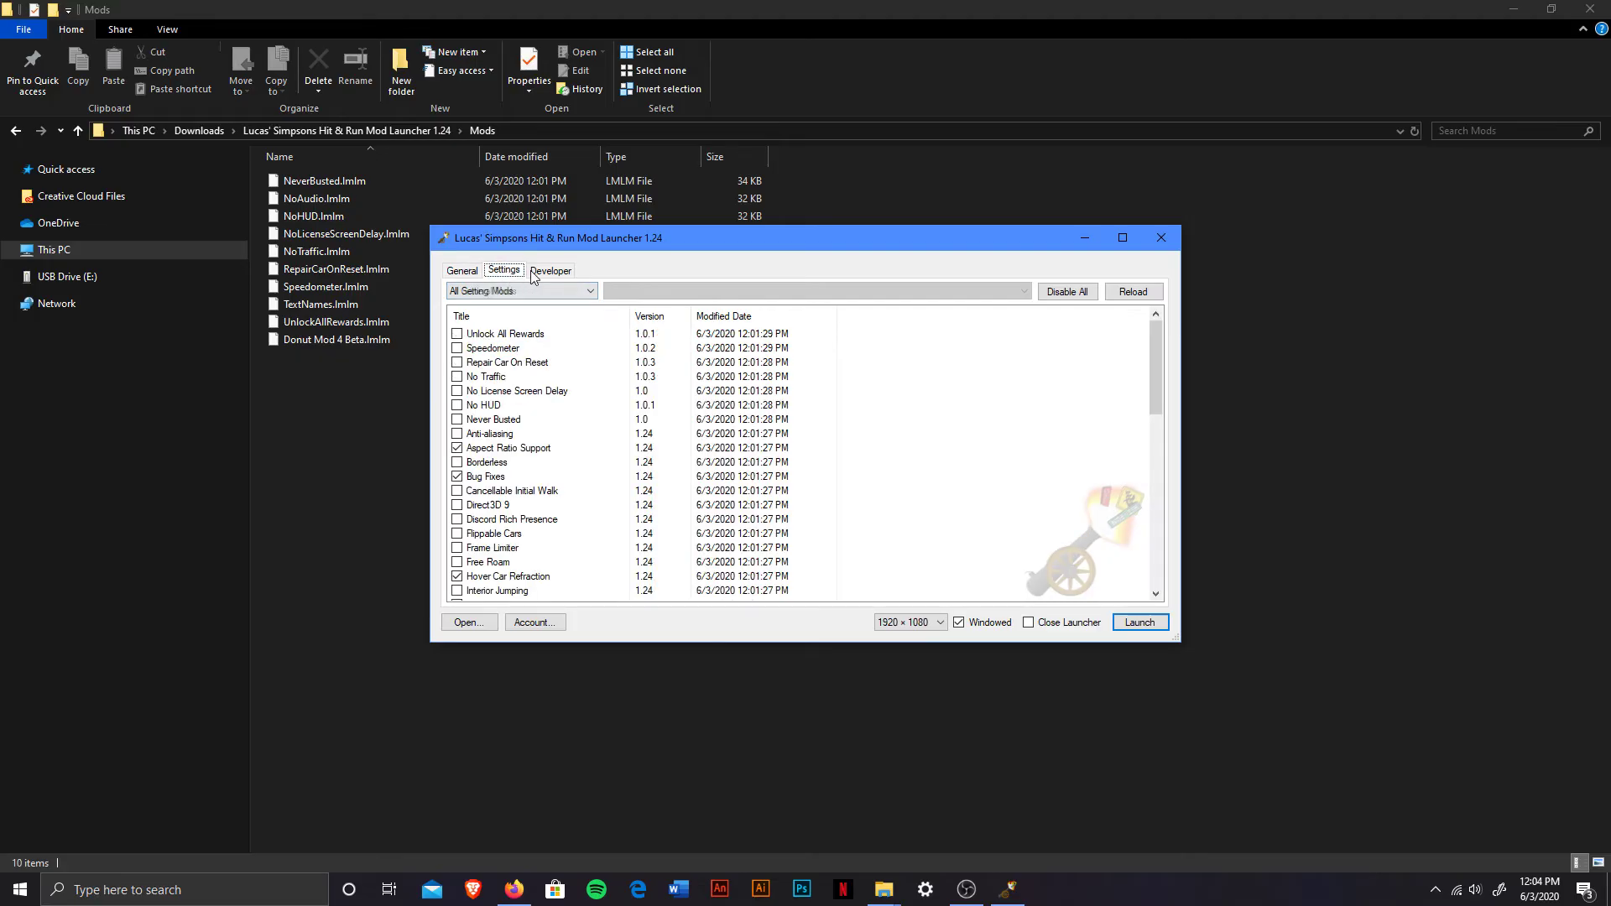
{"action": "left_click", "coordinate": [550, 271]}
{"action": "left_click", "coordinate": [477, 271]}
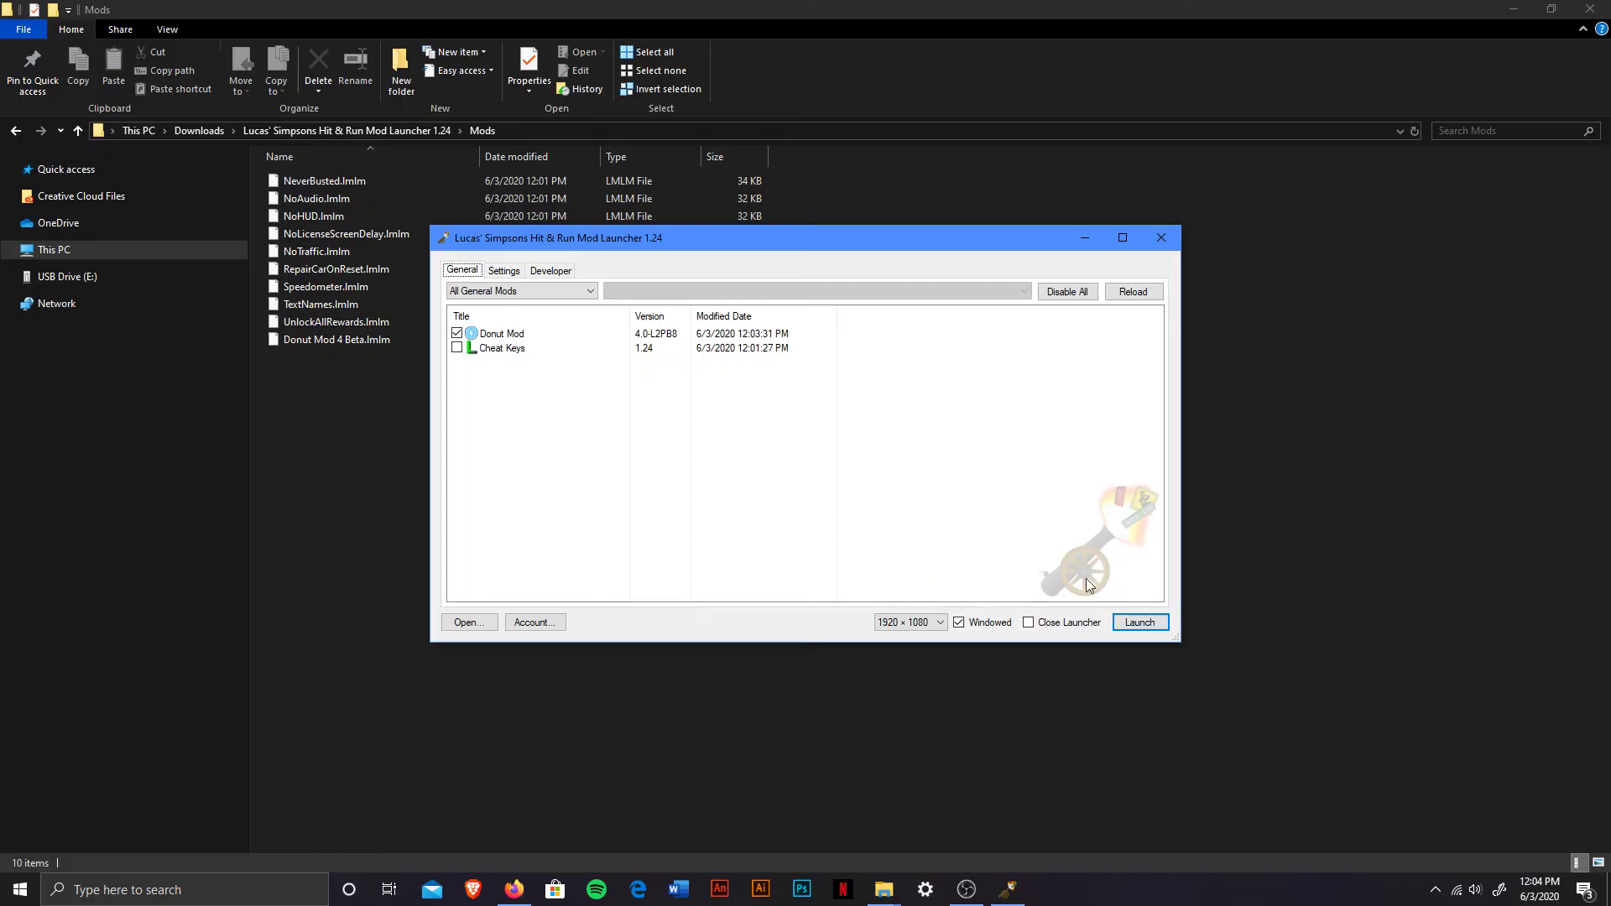
{"action": "left_click", "coordinate": [1142, 624]}
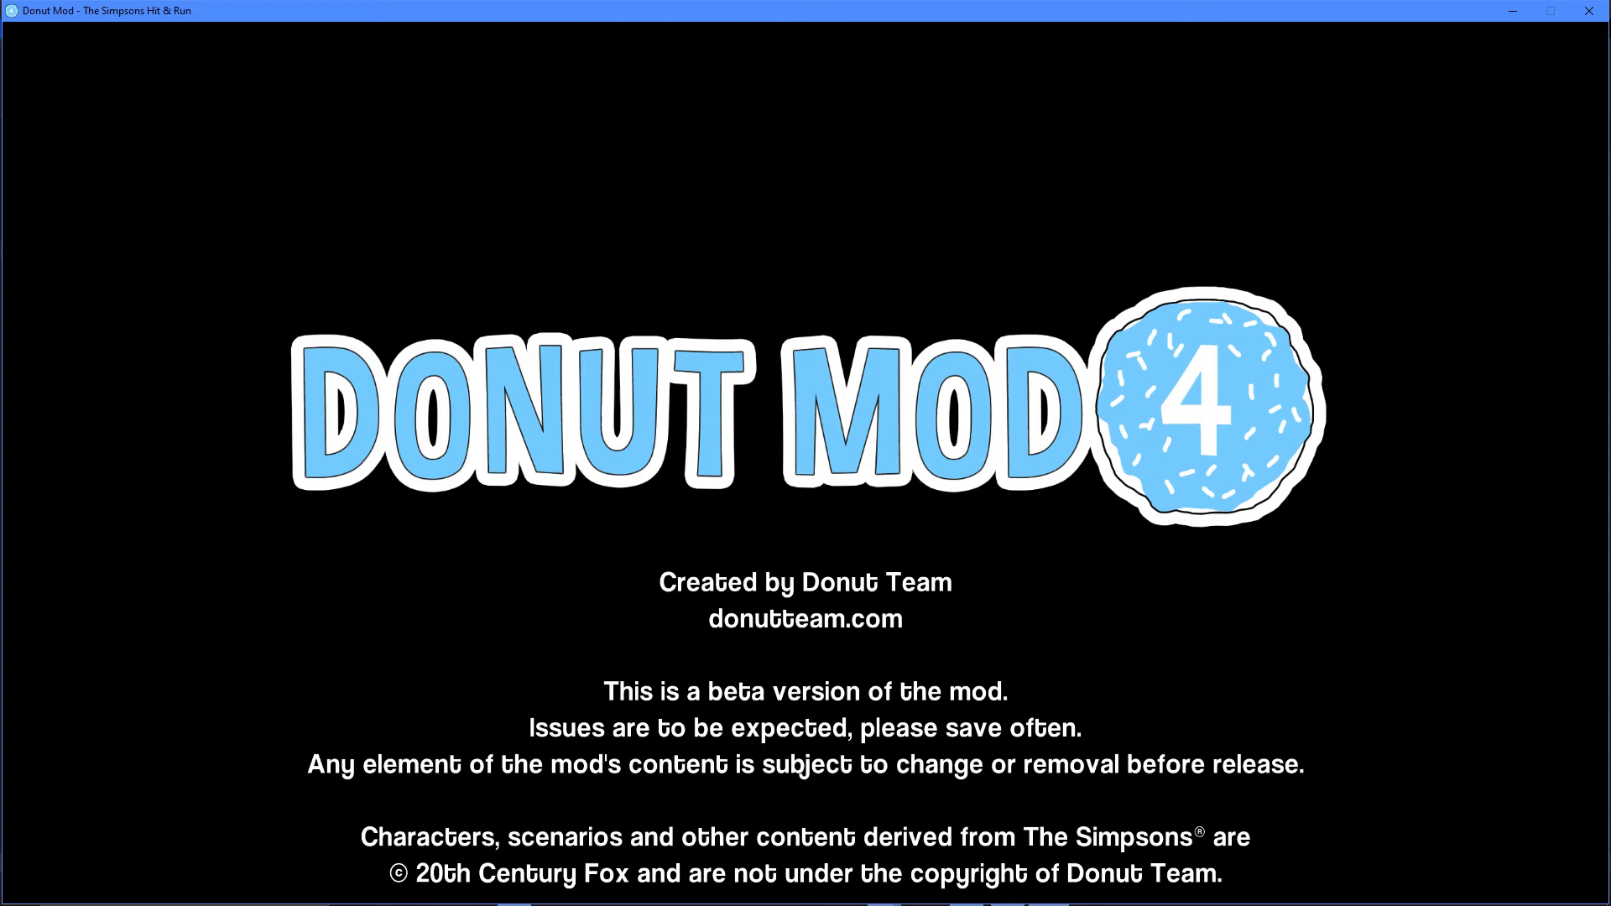
- Lower the volume, run Homer across the lawn past Marge to the pink car and get in
{"action": "key", "text": "XF86AudioLowerVolume"}
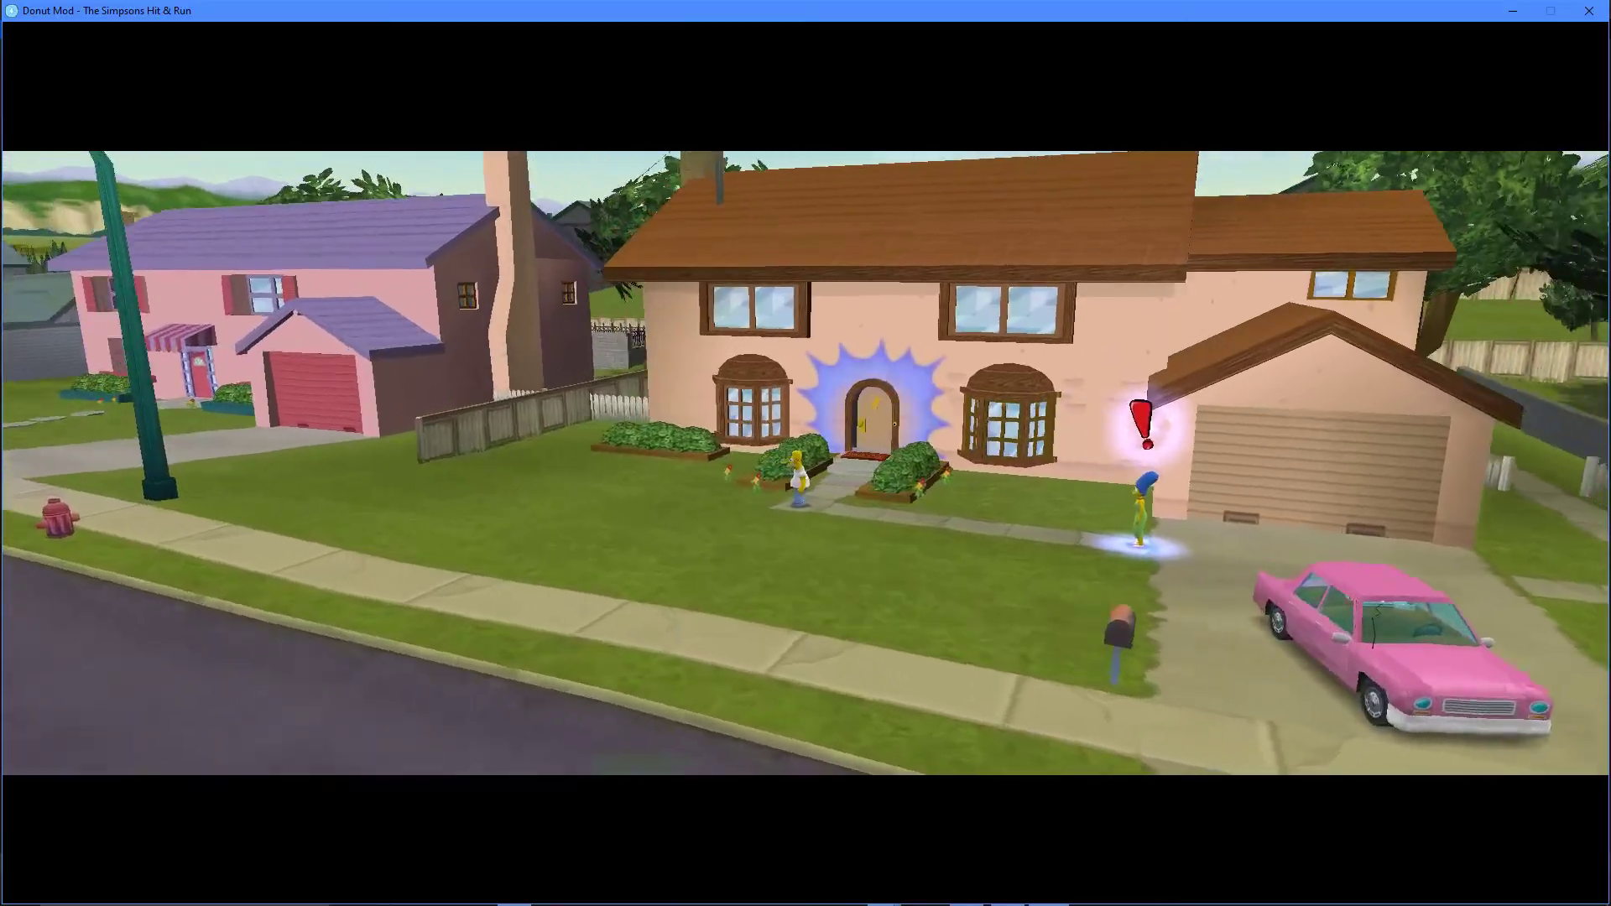
{"action": "key", "text": "w"}
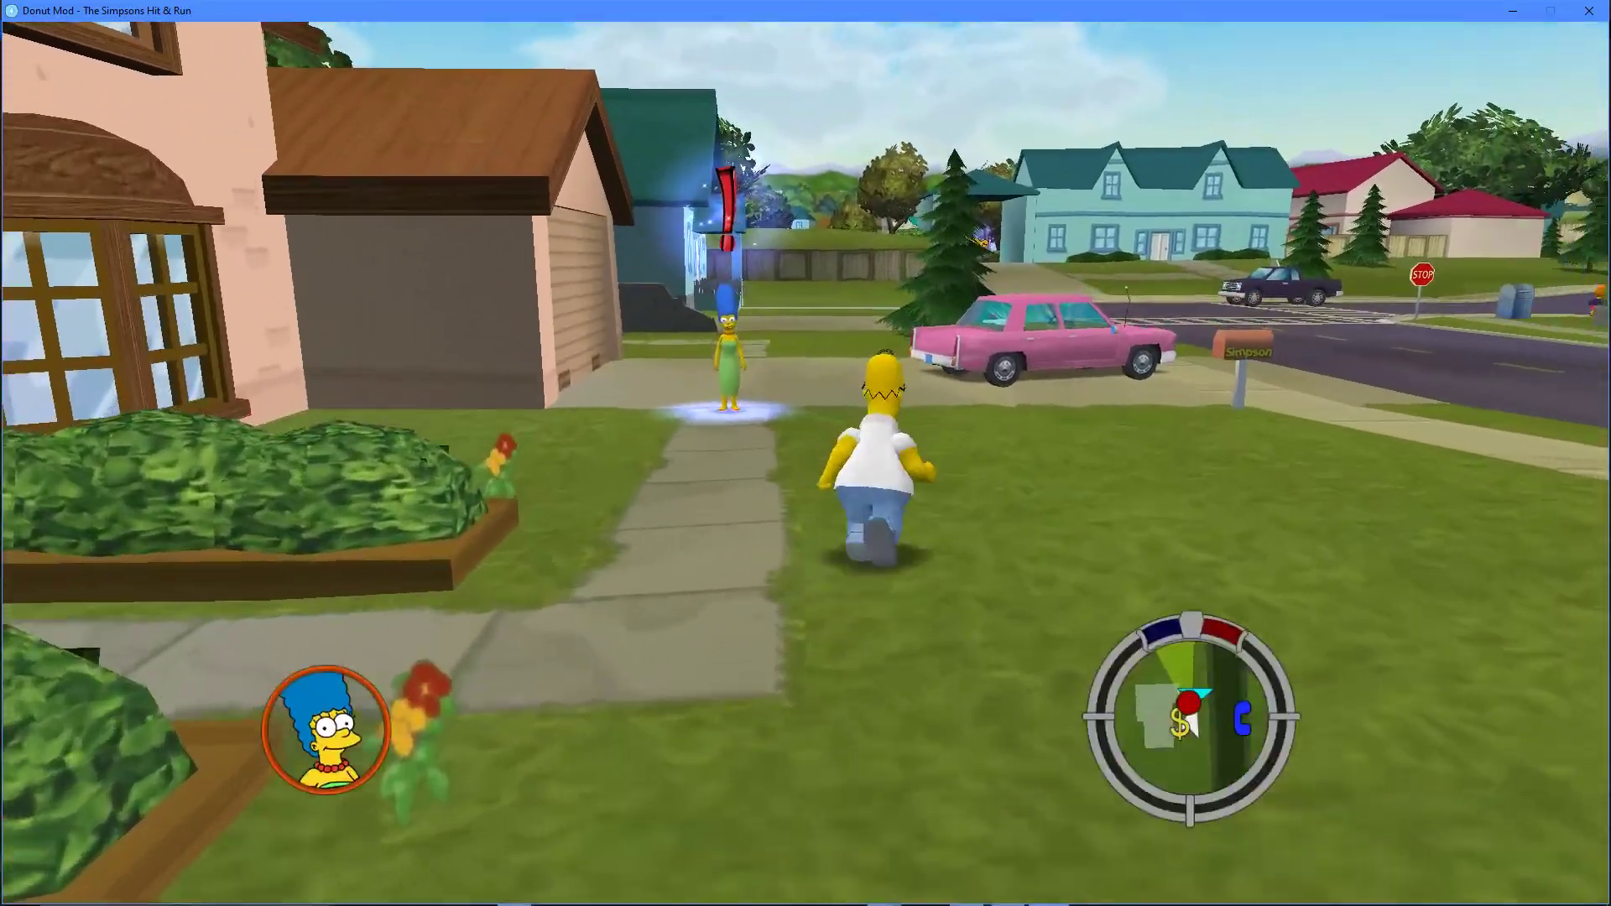
{"action": "key", "text": "d"}
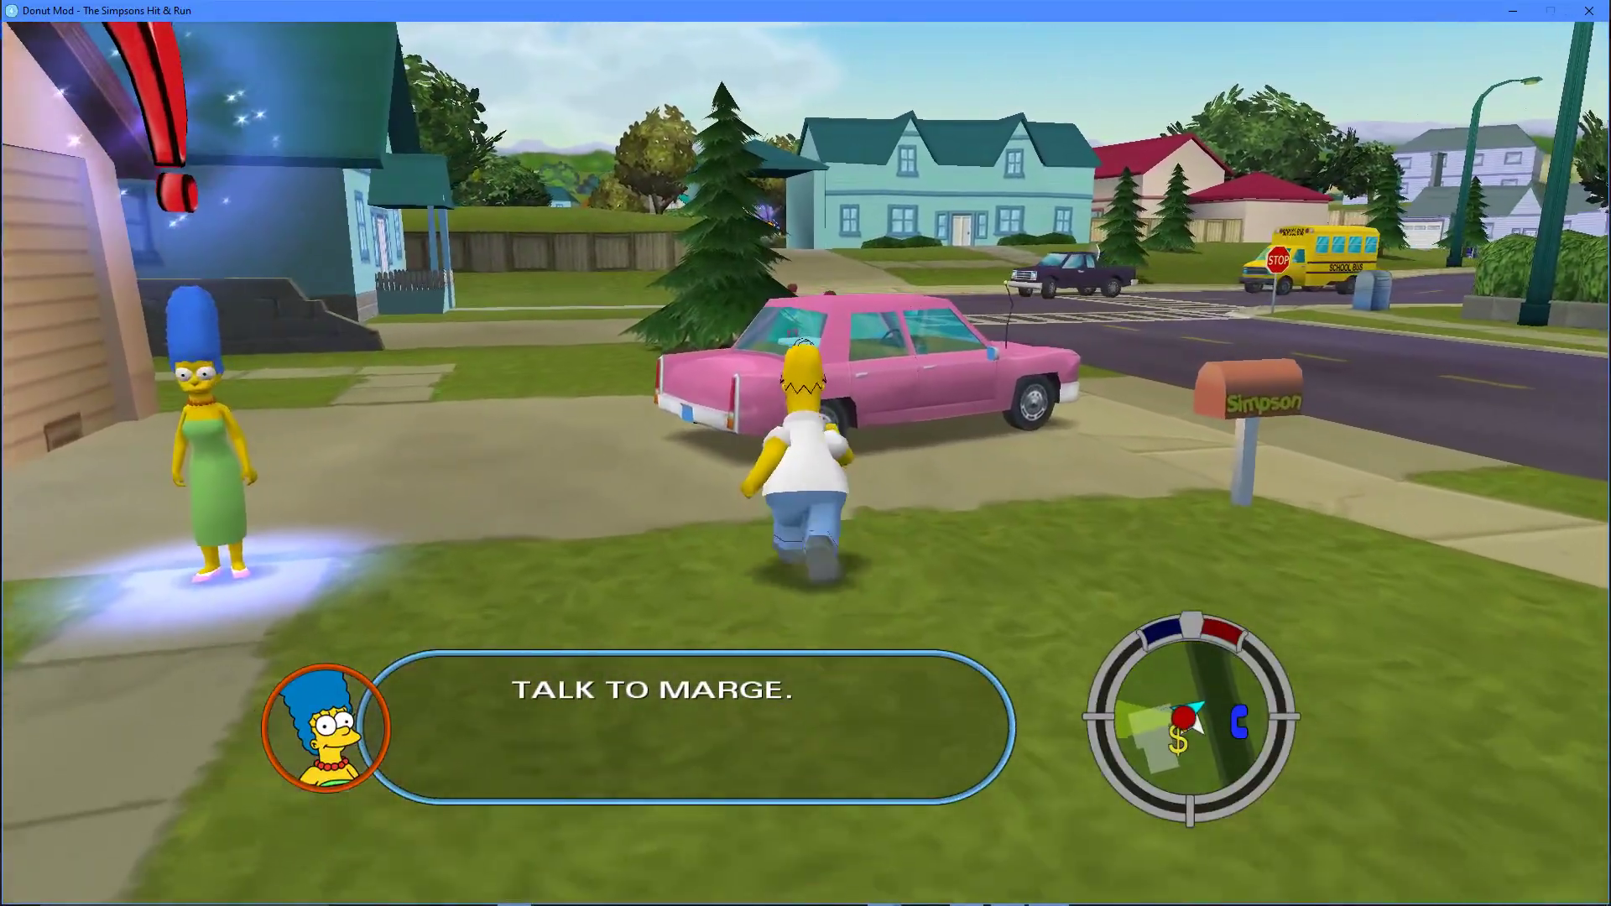
{"action": "key", "text": "space"}
{"action": "key", "text": "space"}
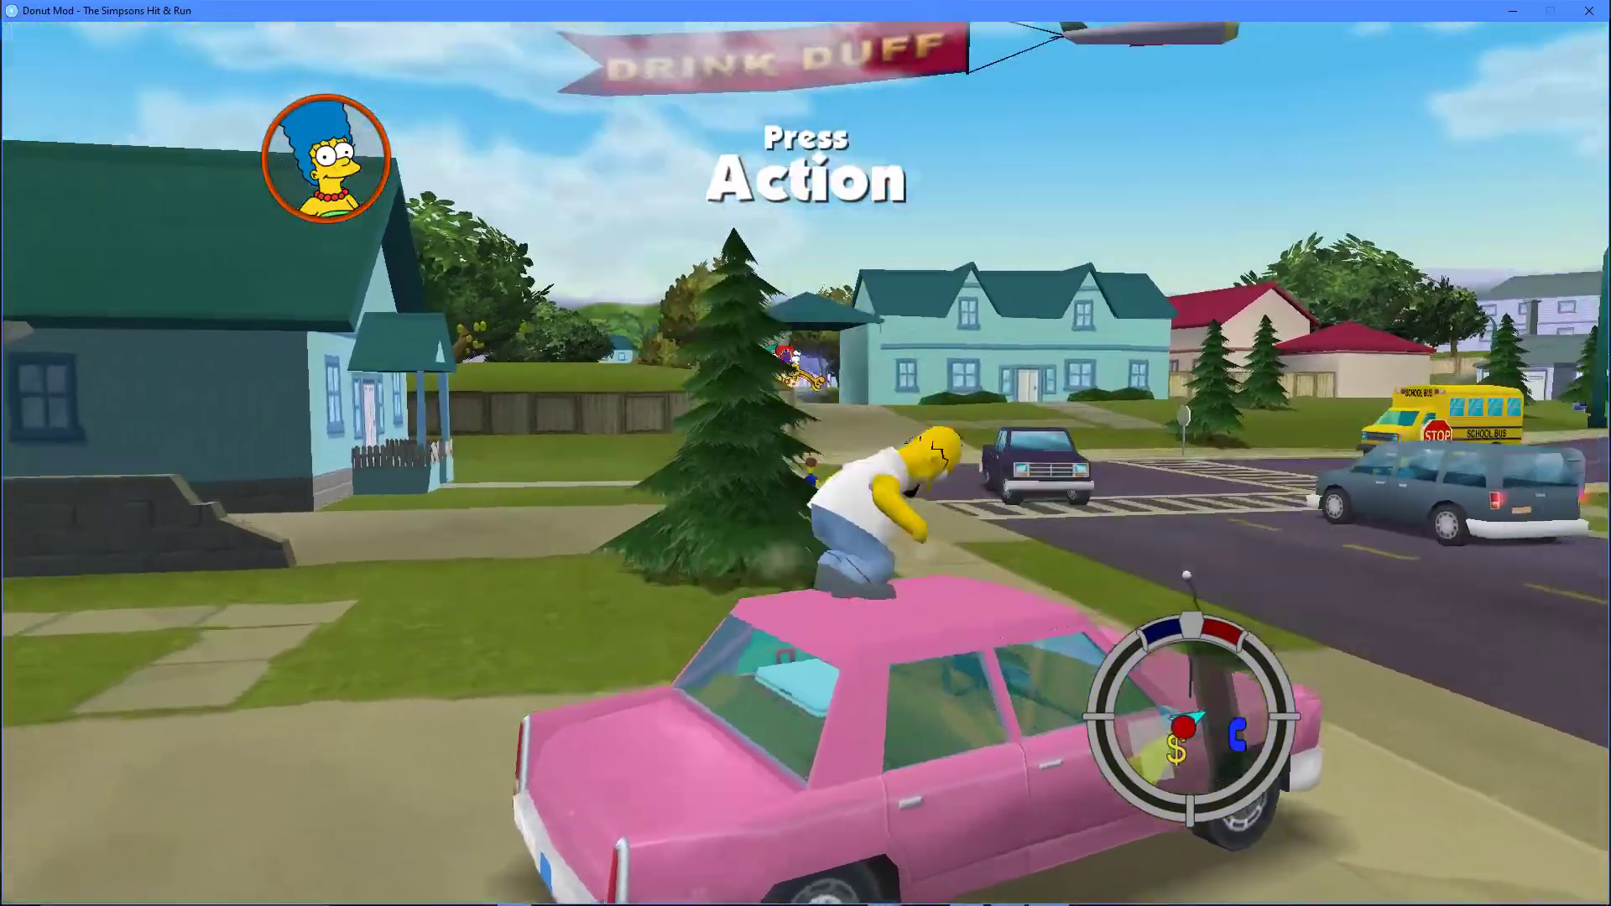
{"action": "key", "text": "e"}
- Drive the pink car out of the driveway, jump through the neighbouring carport and follow the street toward the Kwik-E-Mart
{"action": "key", "text": "w"}
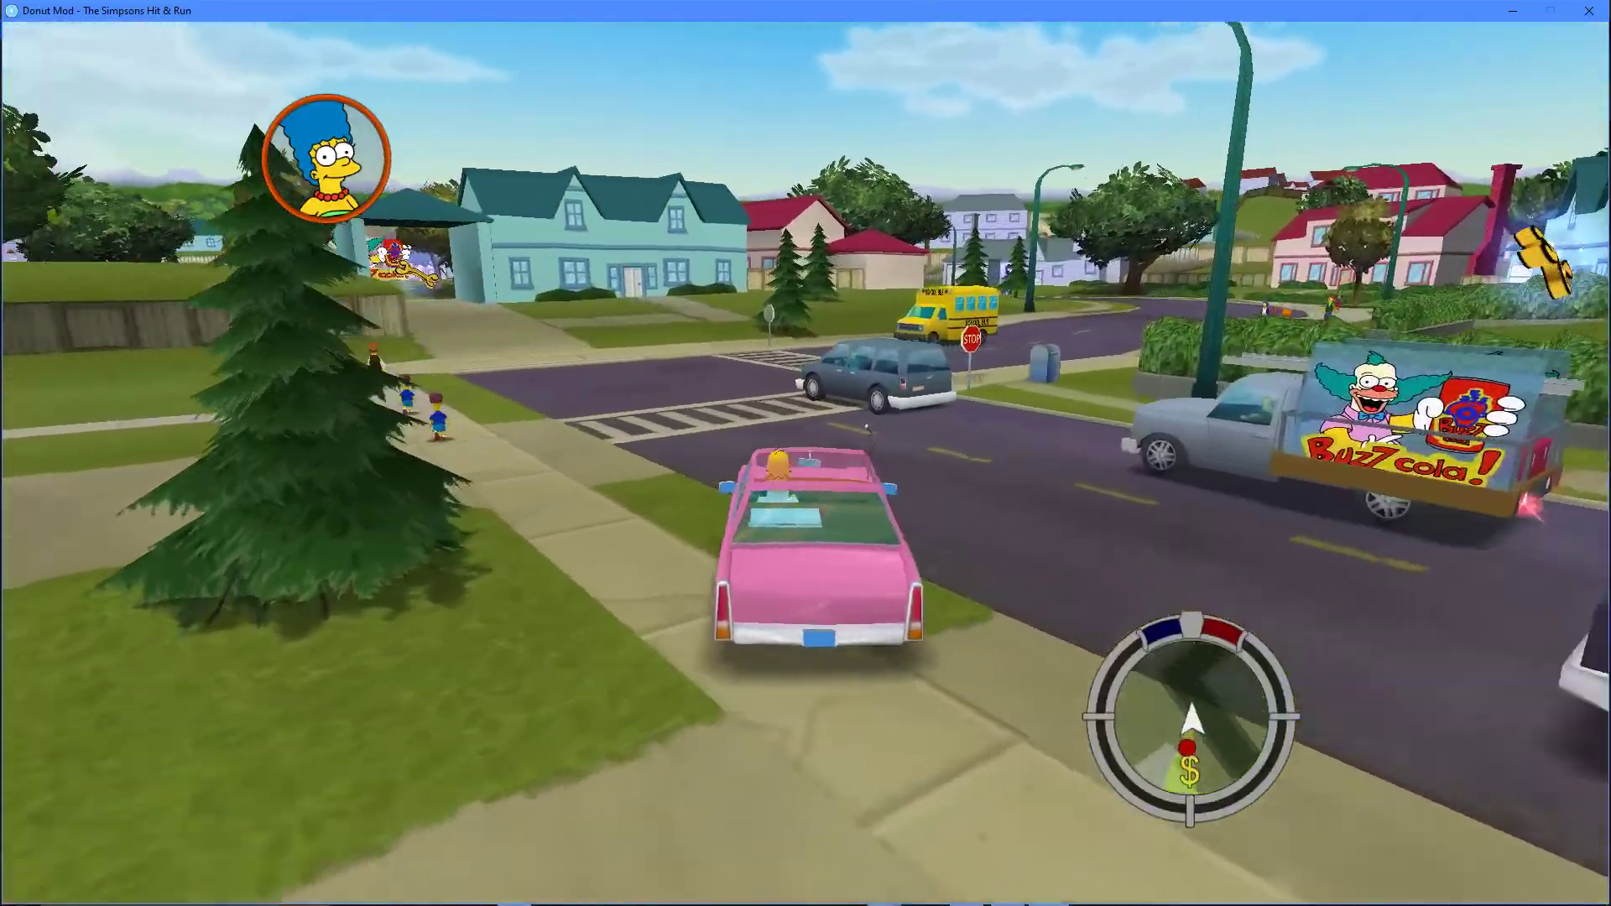
{"action": "key", "text": "a"}
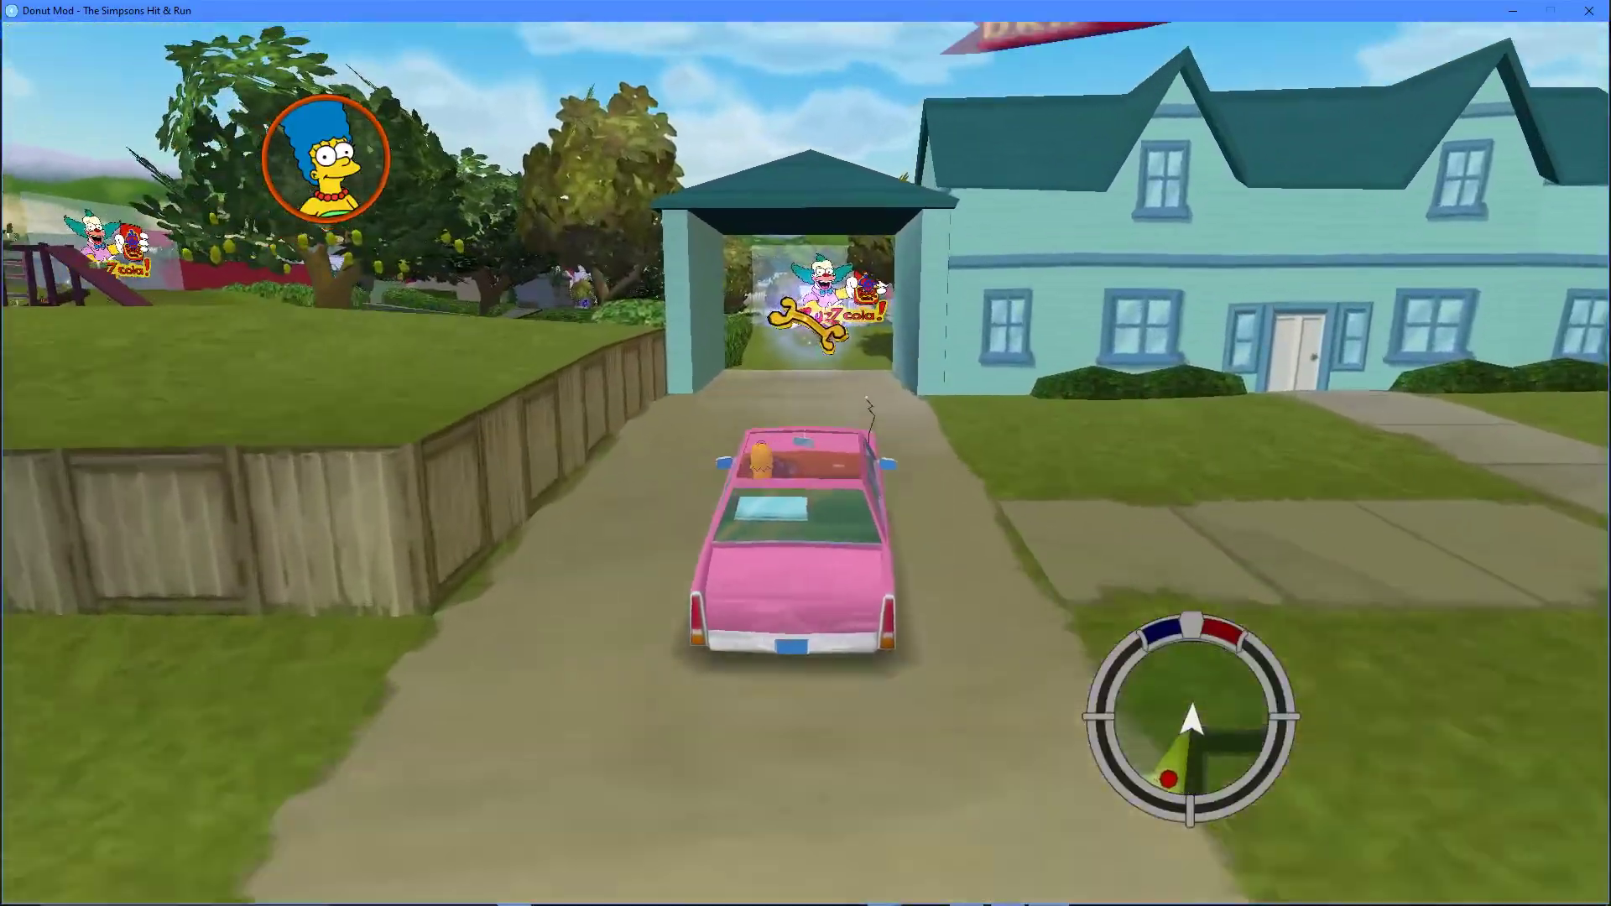
{"action": "key", "text": "w"}
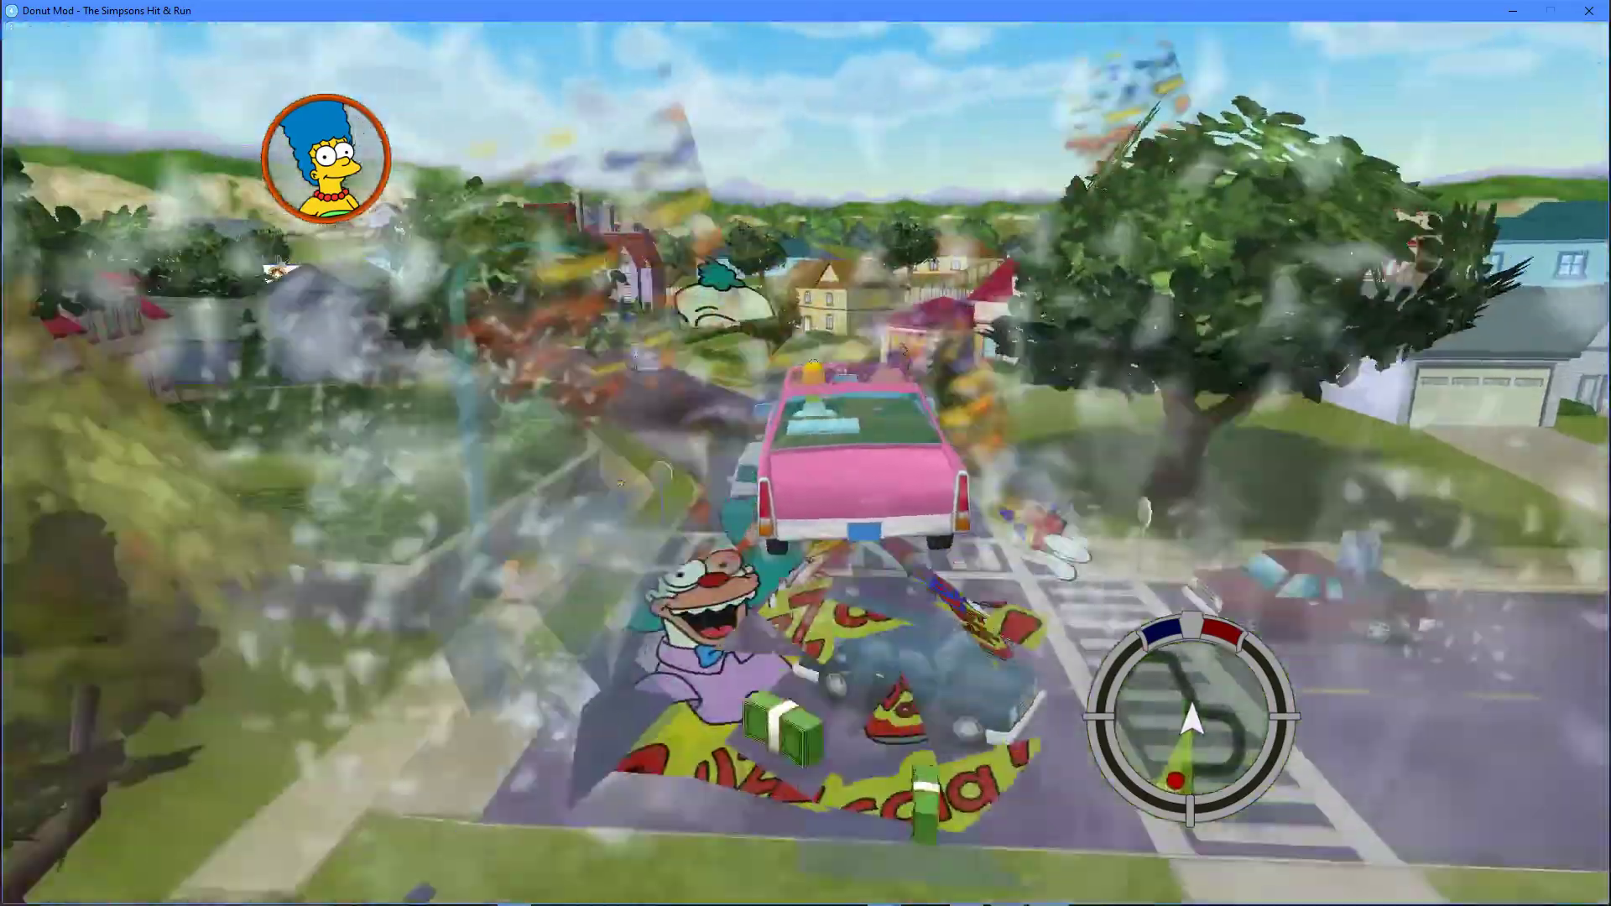
{"action": "key", "text": "d"}
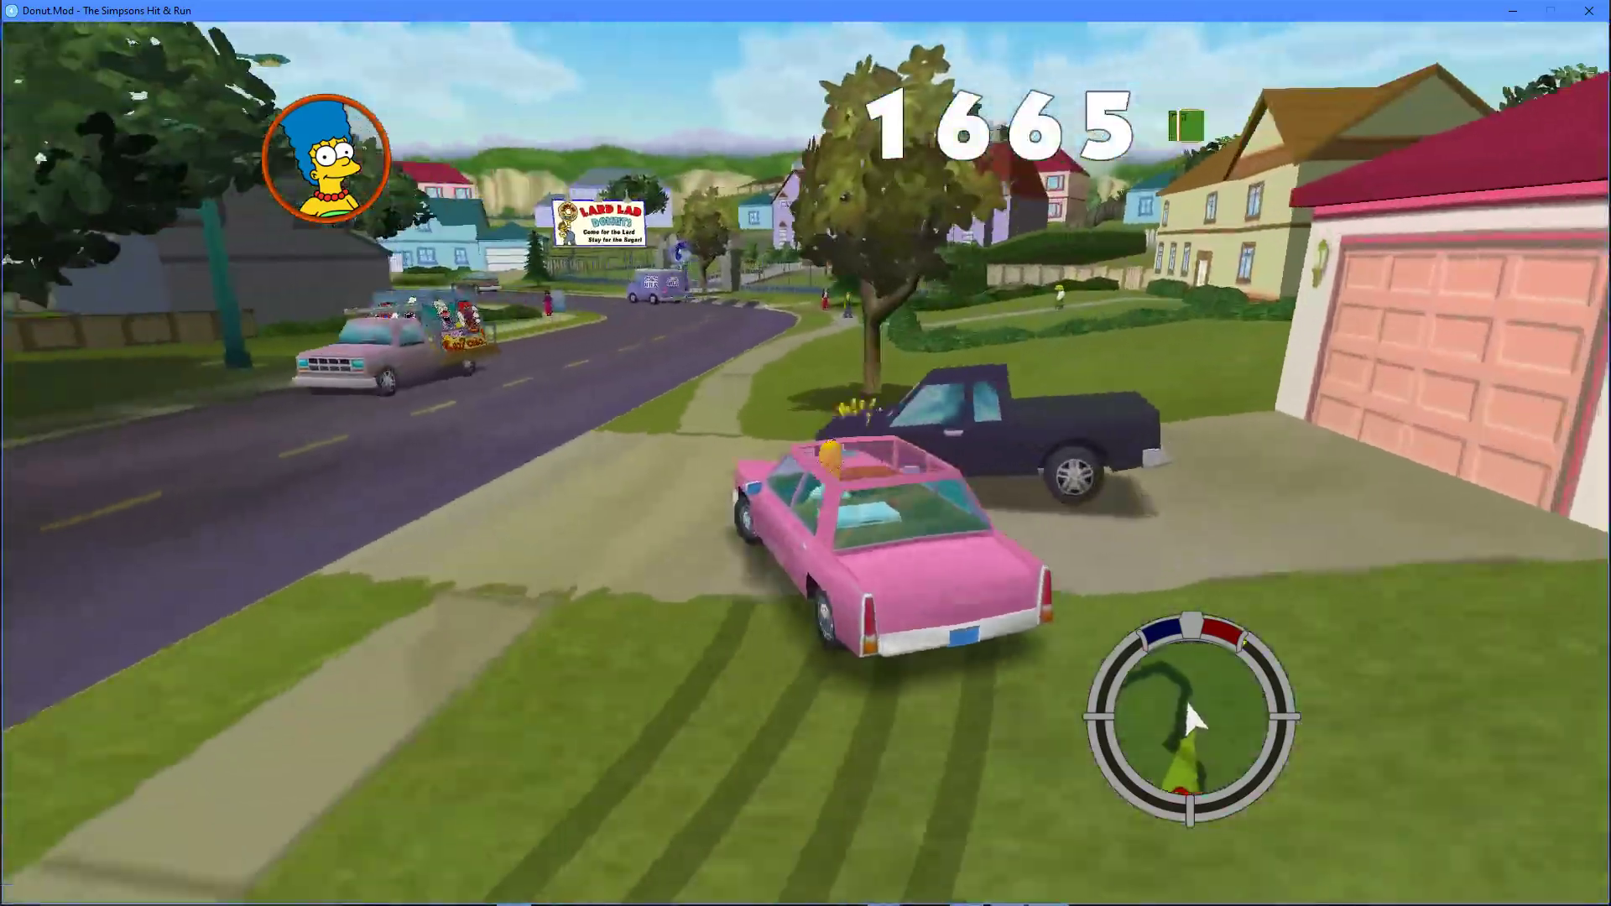
{"action": "key", "text": "a"}
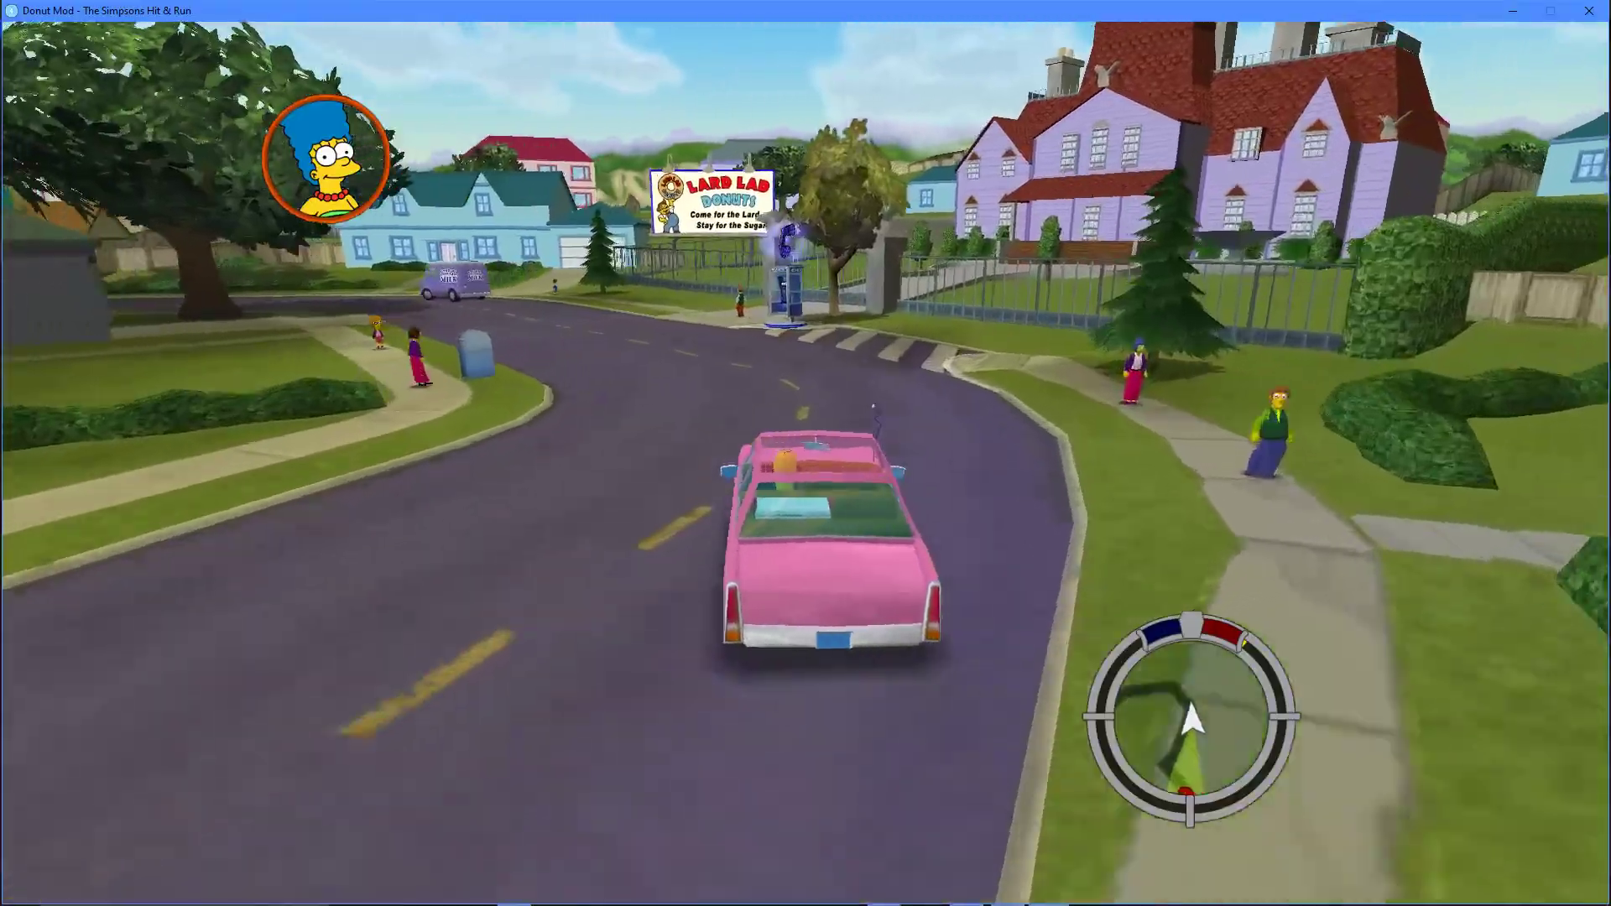
{"action": "key", "text": "a"}
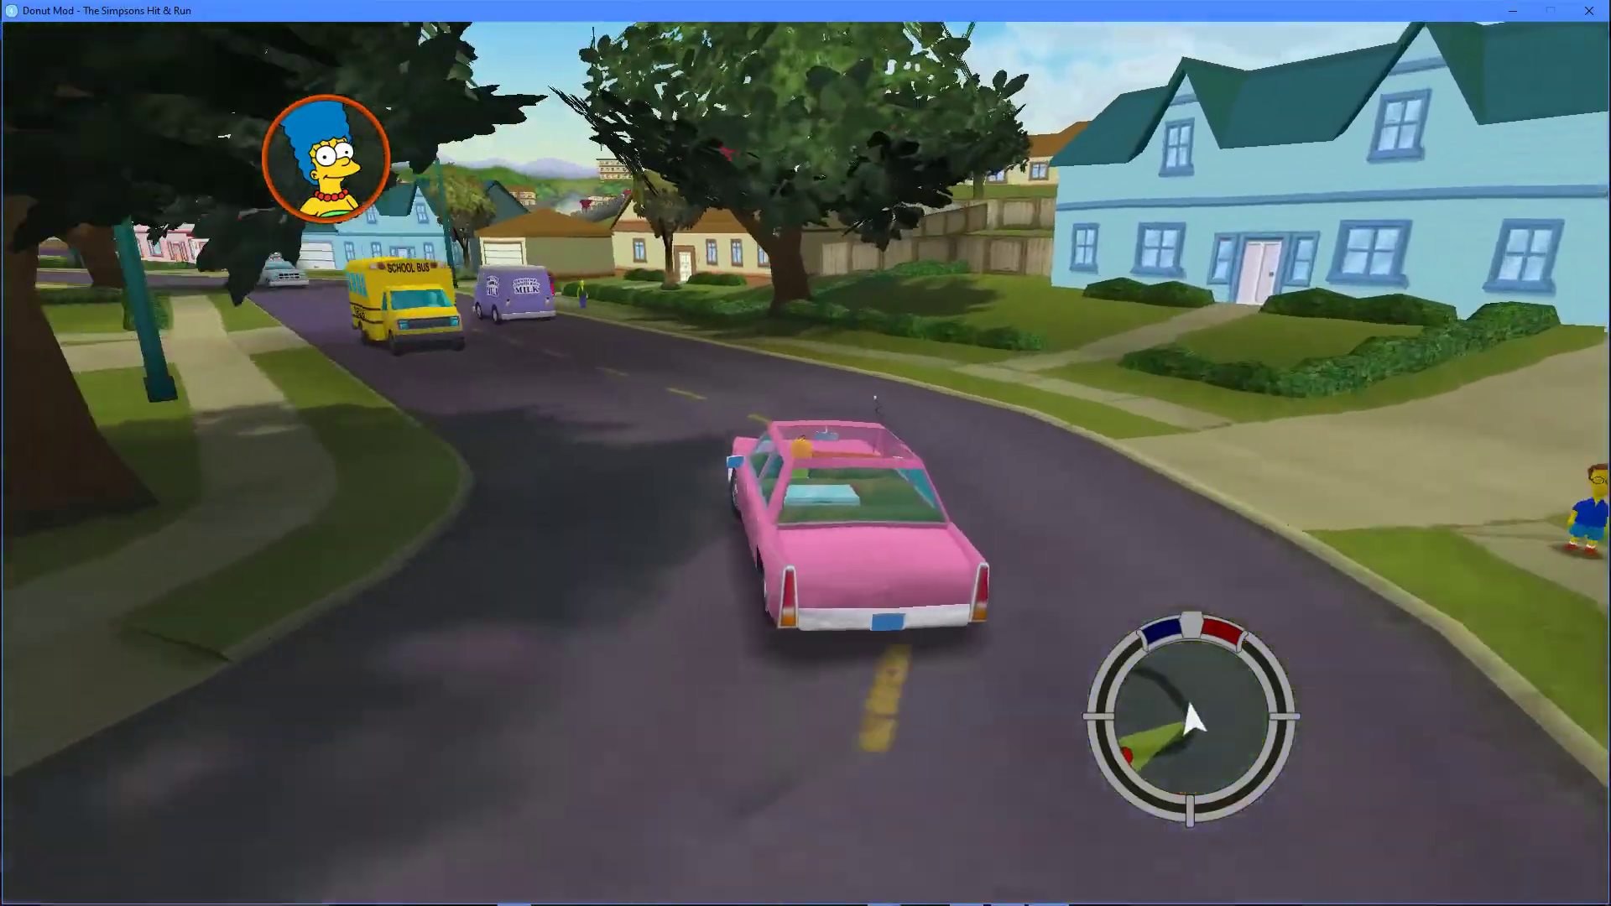
{"action": "key", "text": "d"}
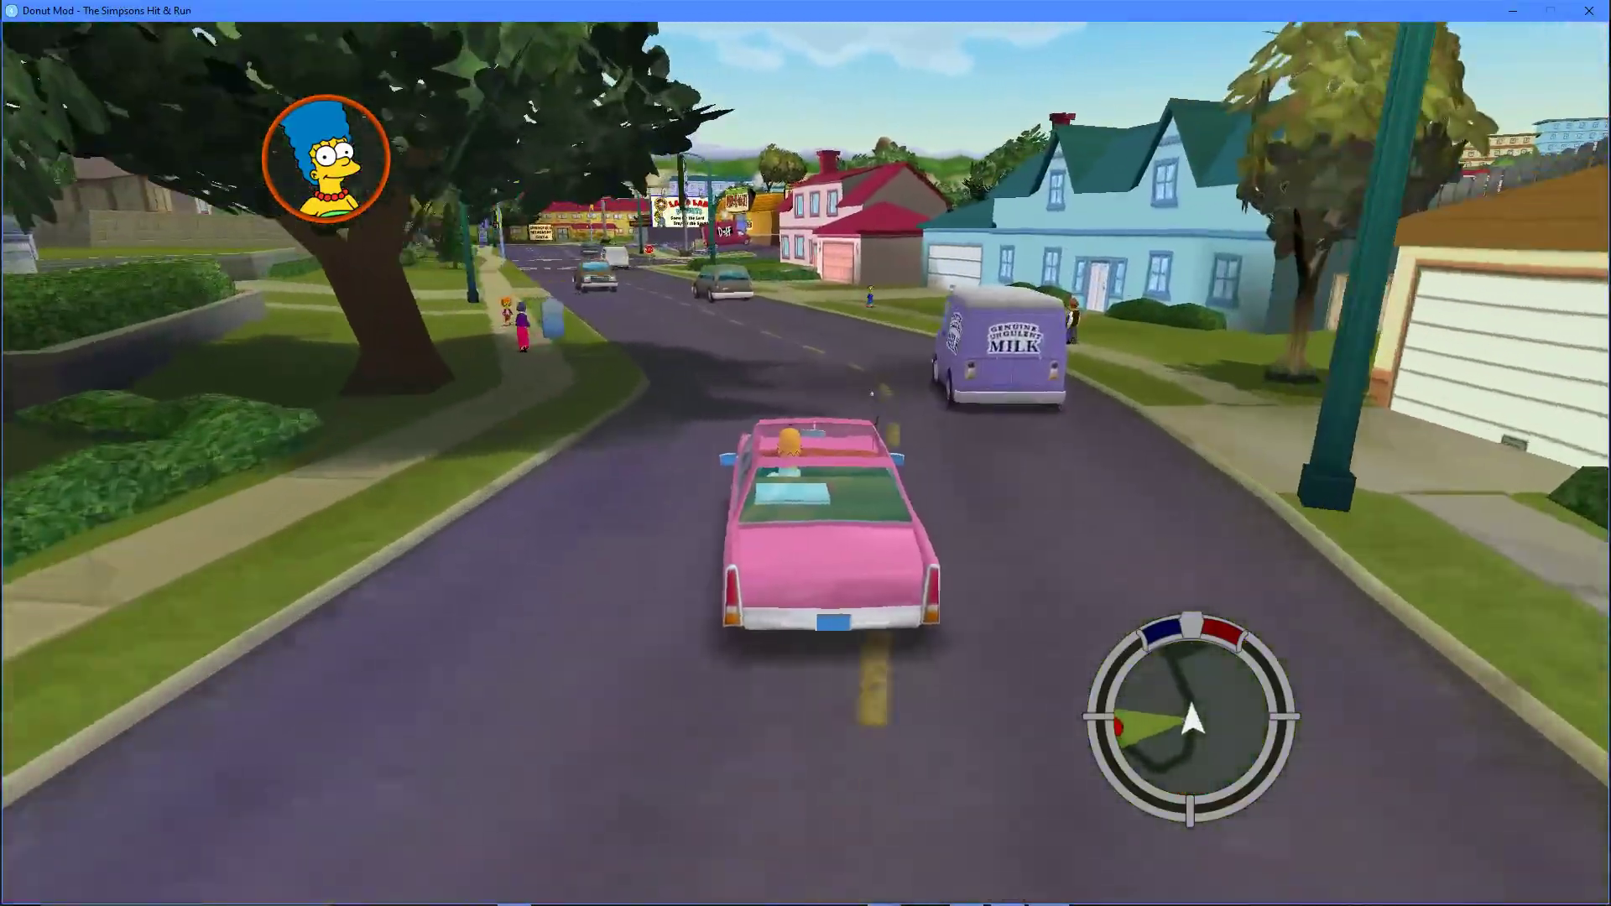
- Drive past the Kwik-E-Mart sign, up the fire truck's ladder ramp, and jump the car into the parking lot
{"action": "key", "text": "d"}
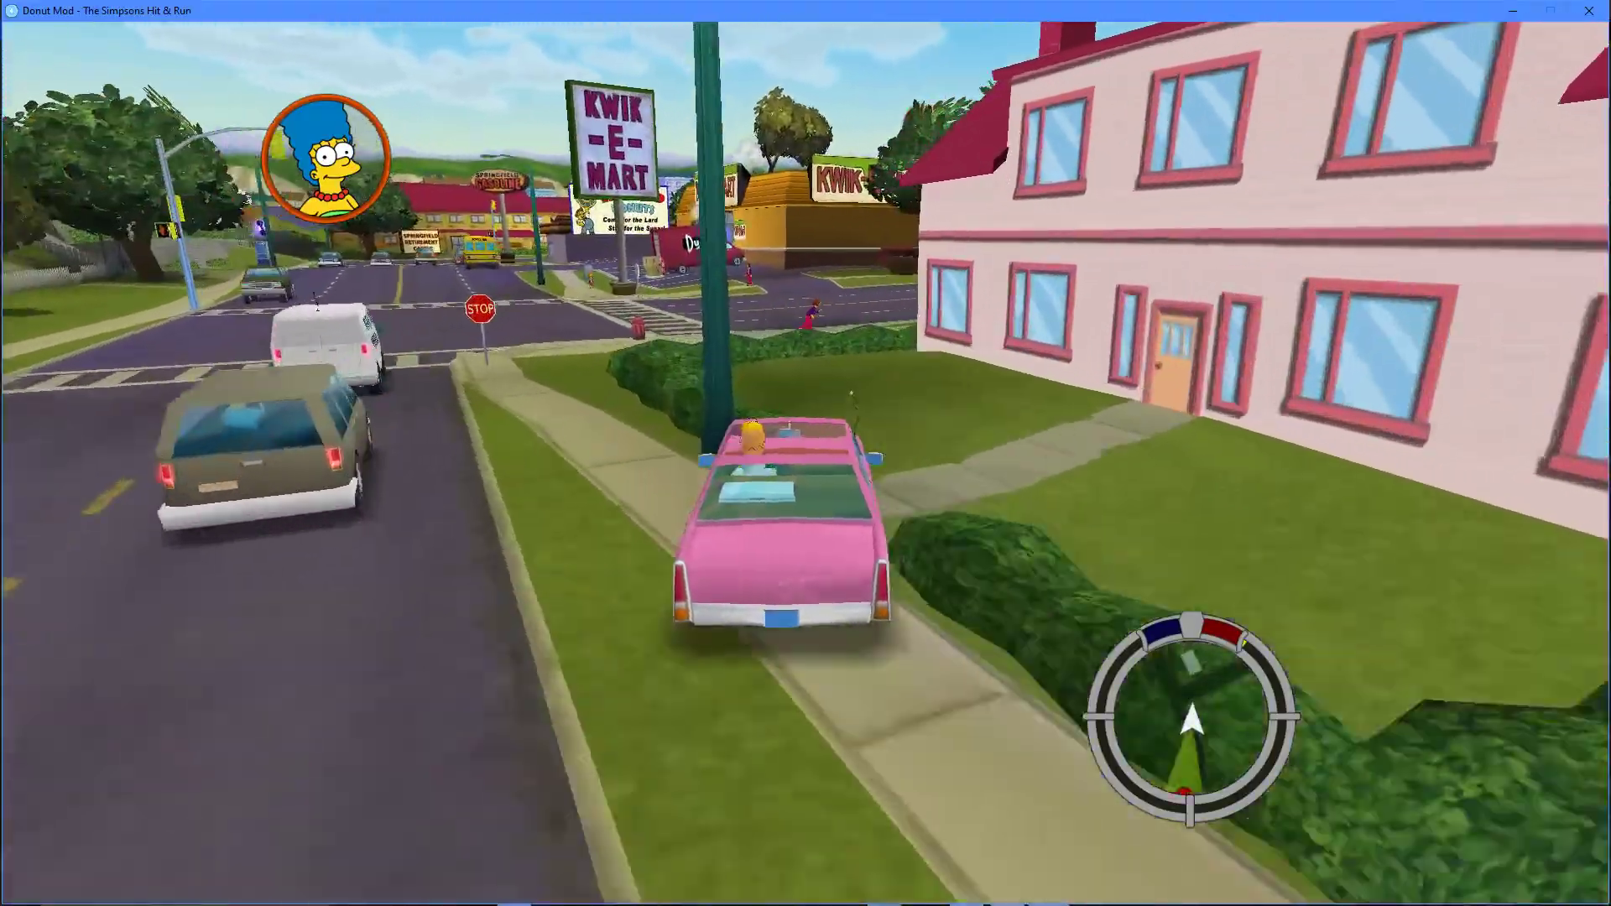
{"action": "key", "text": "a"}
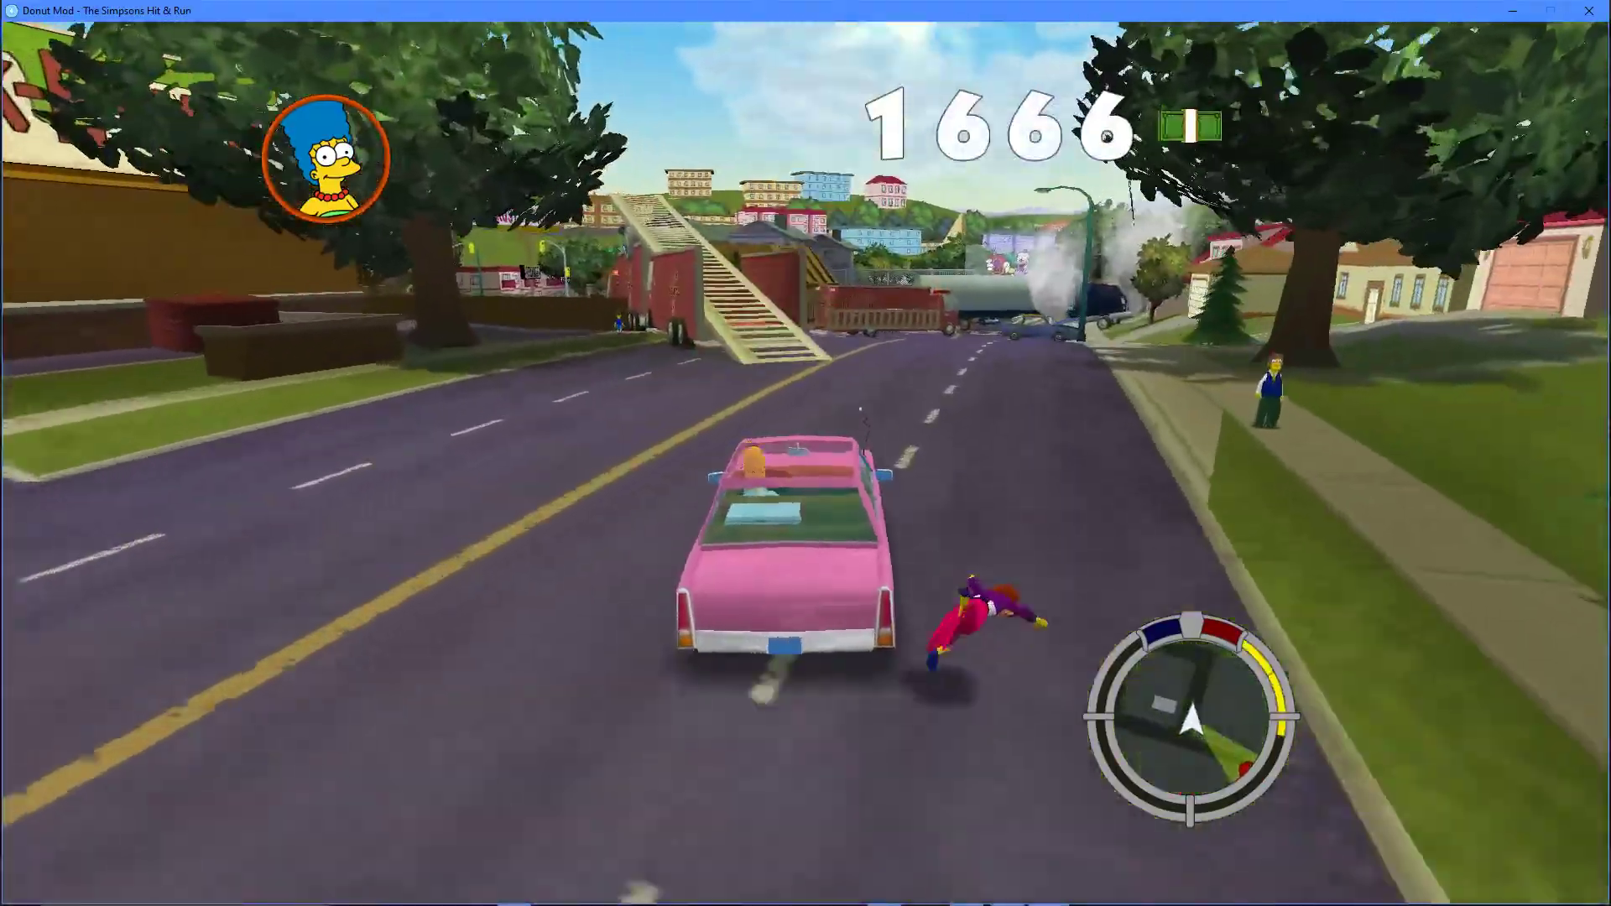
{"action": "key", "text": "a"}
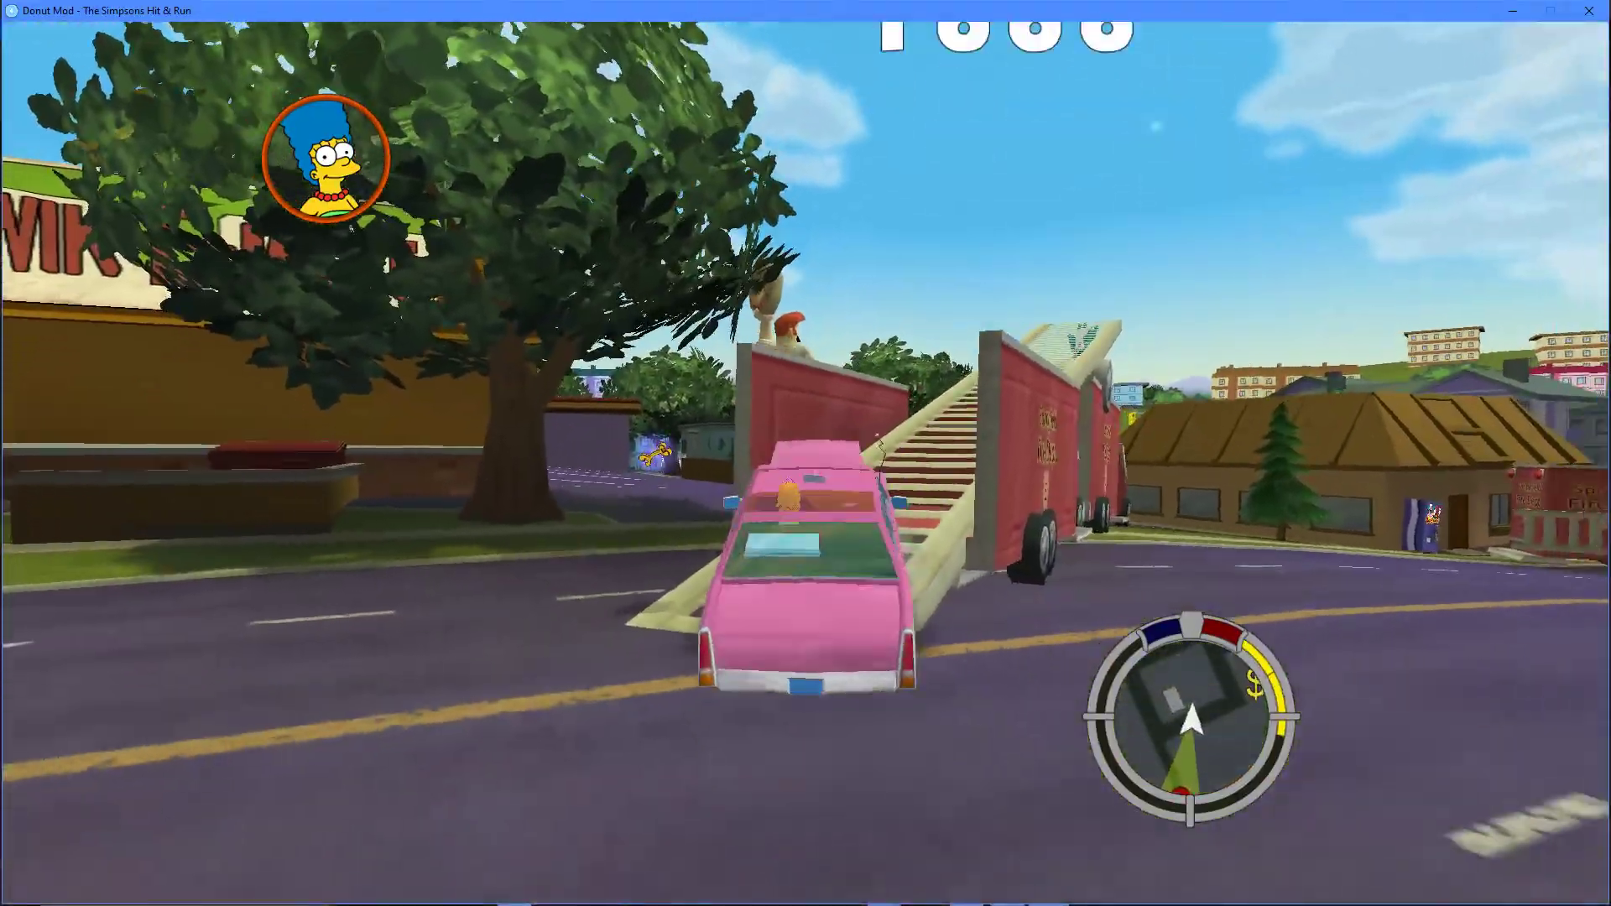
{"action": "key", "text": "d"}
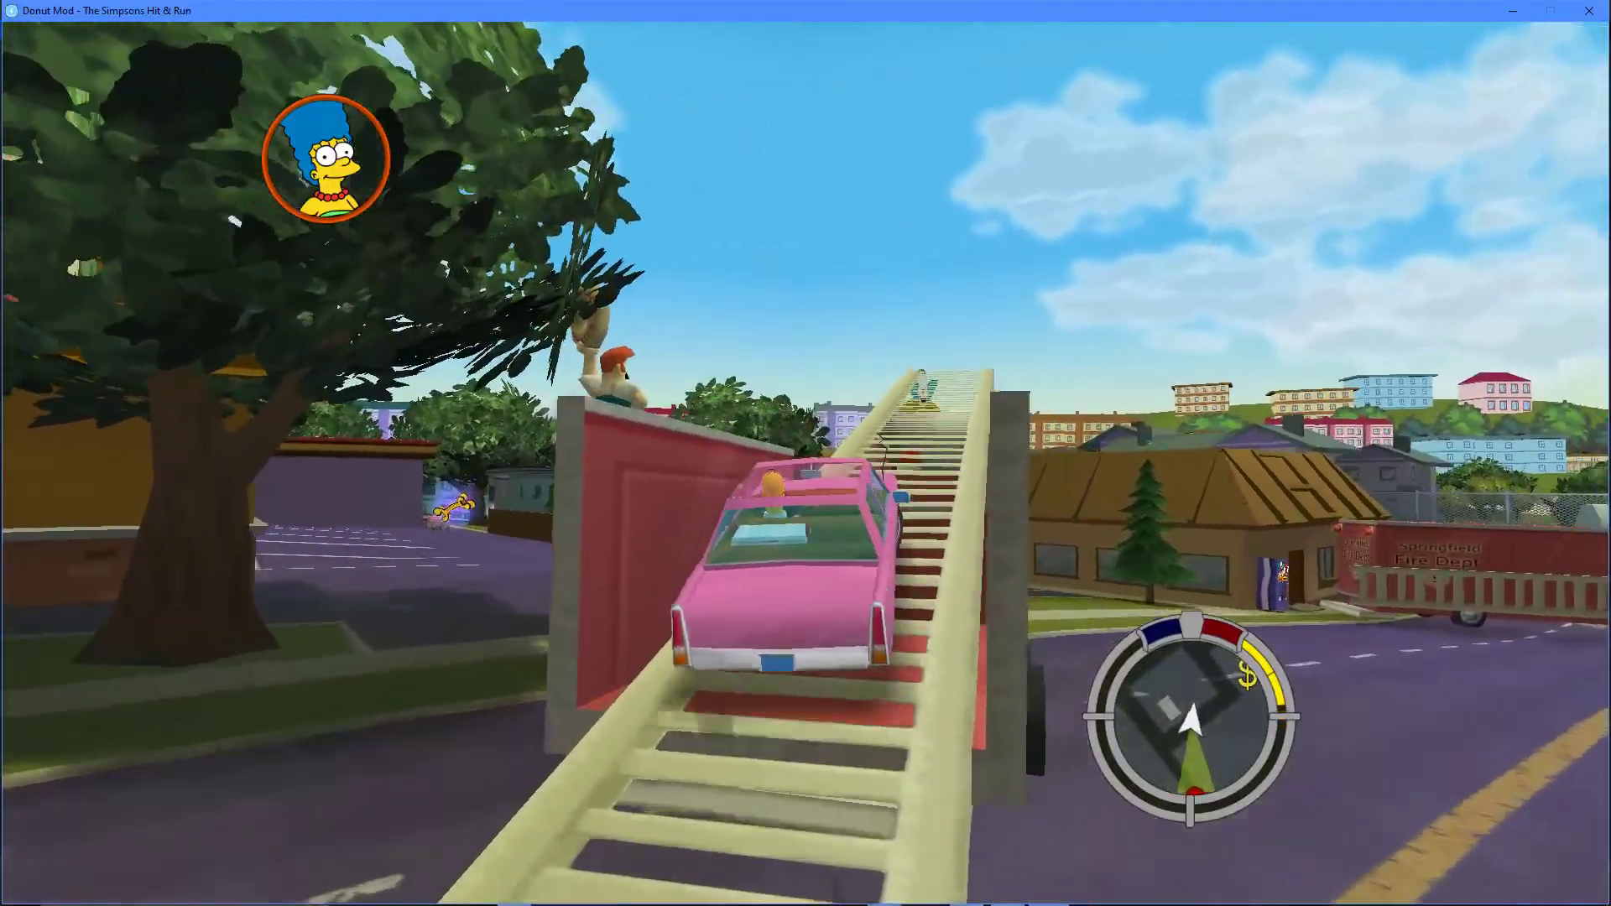
{"action": "key", "text": "w"}
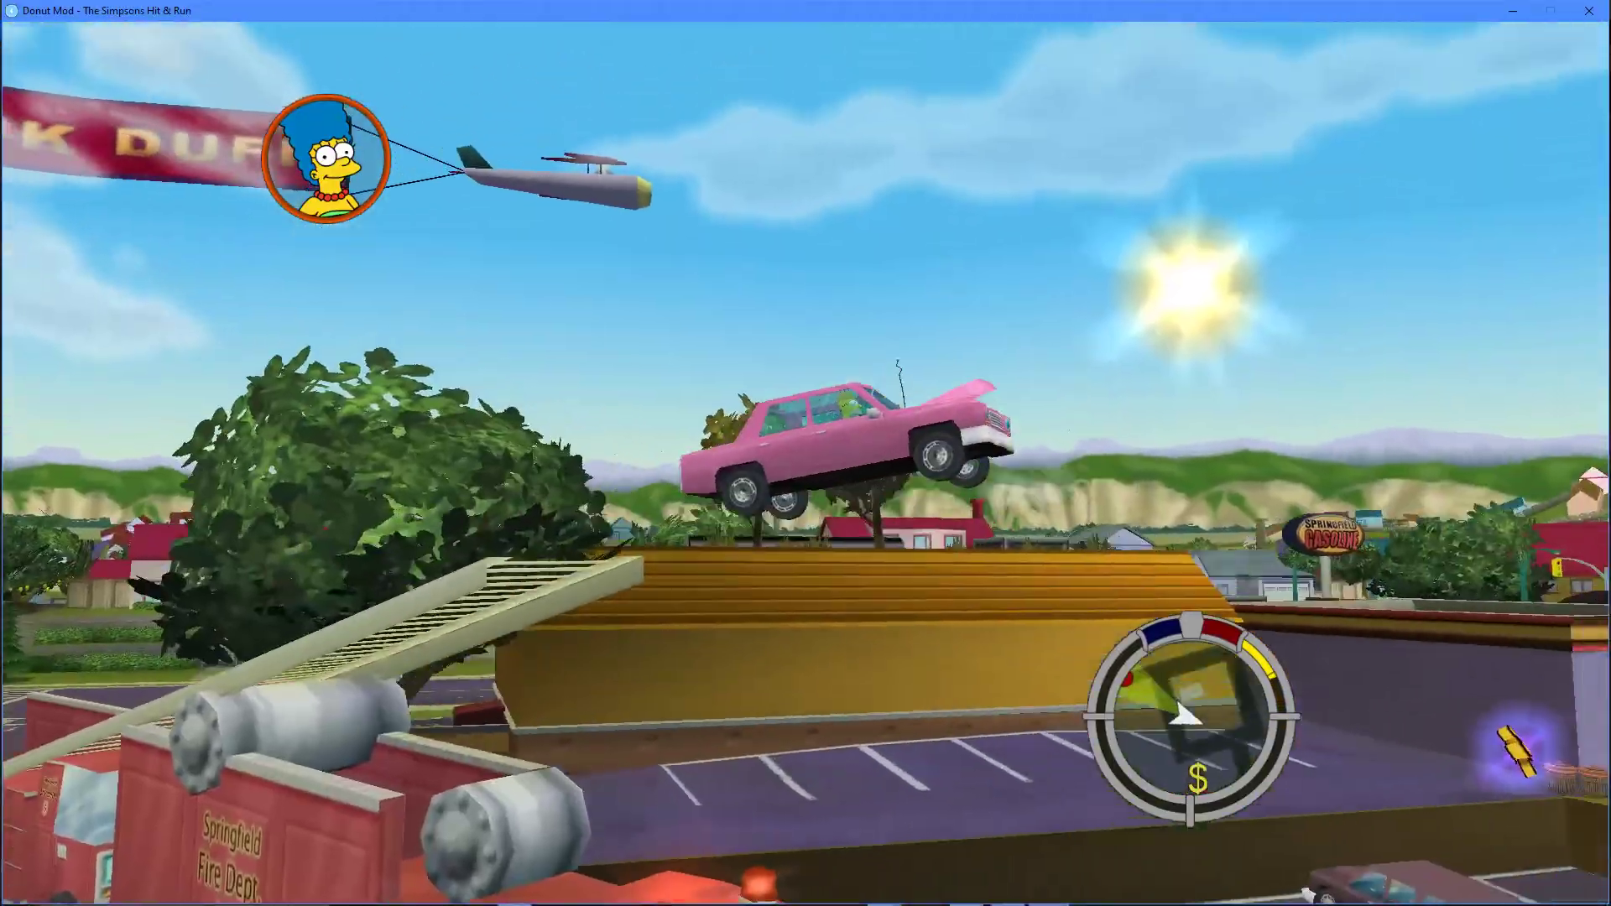
{"action": "key", "text": "e"}
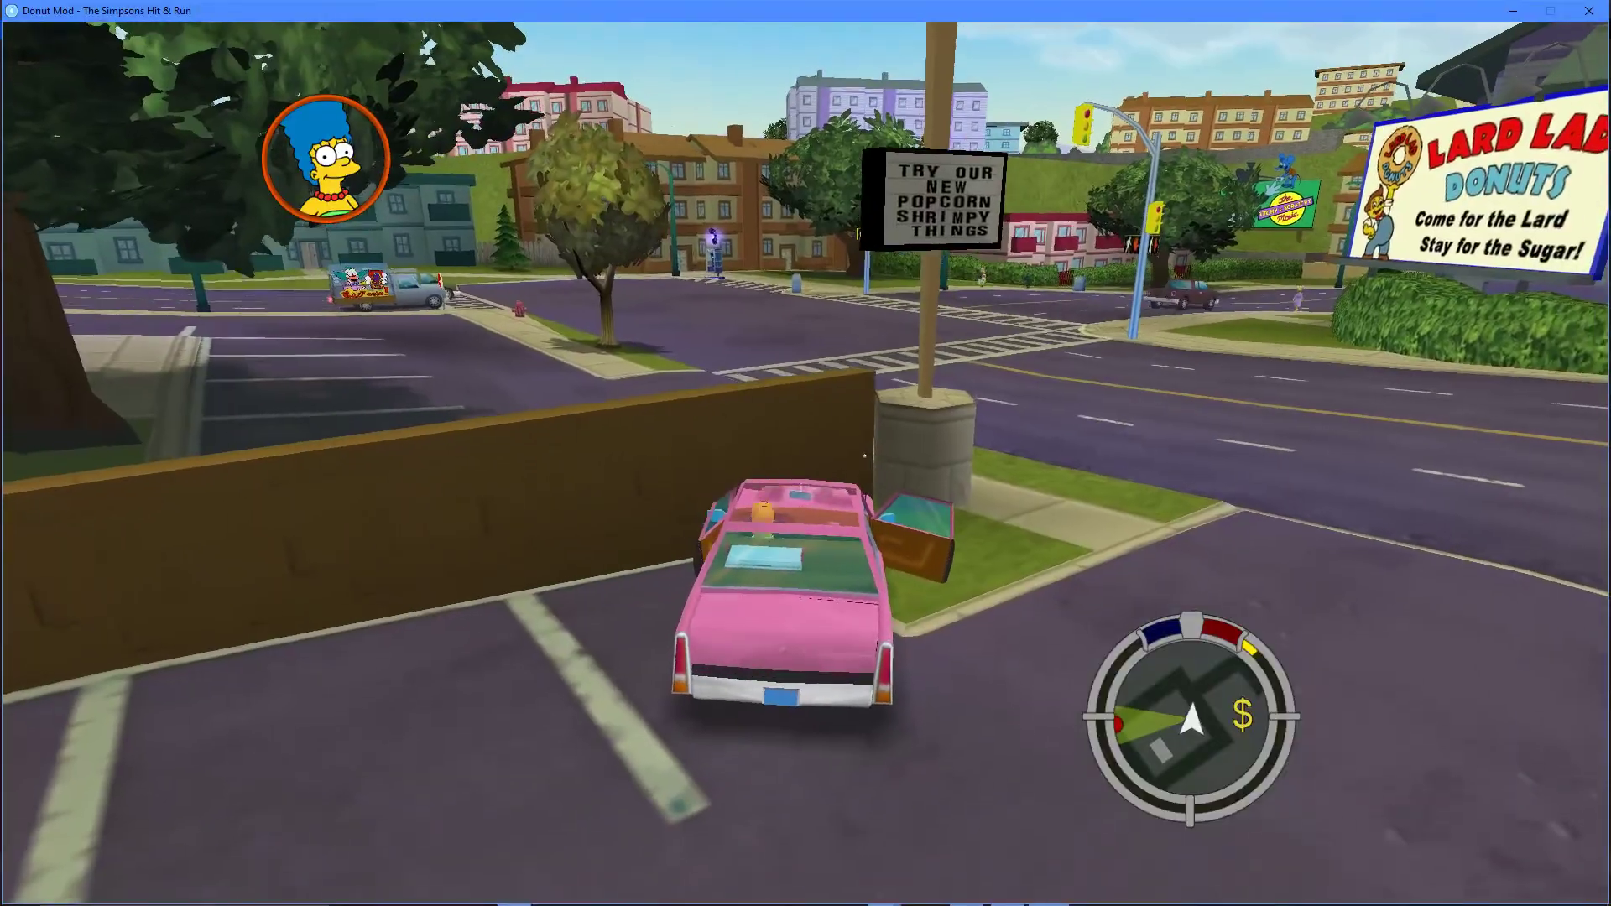
- Quit the game without saving and minimize the mod launcher window
{"action": "key", "text": "Escape"}
{"action": "key", "text": "Up"}
{"action": "key", "text": "Escape"}
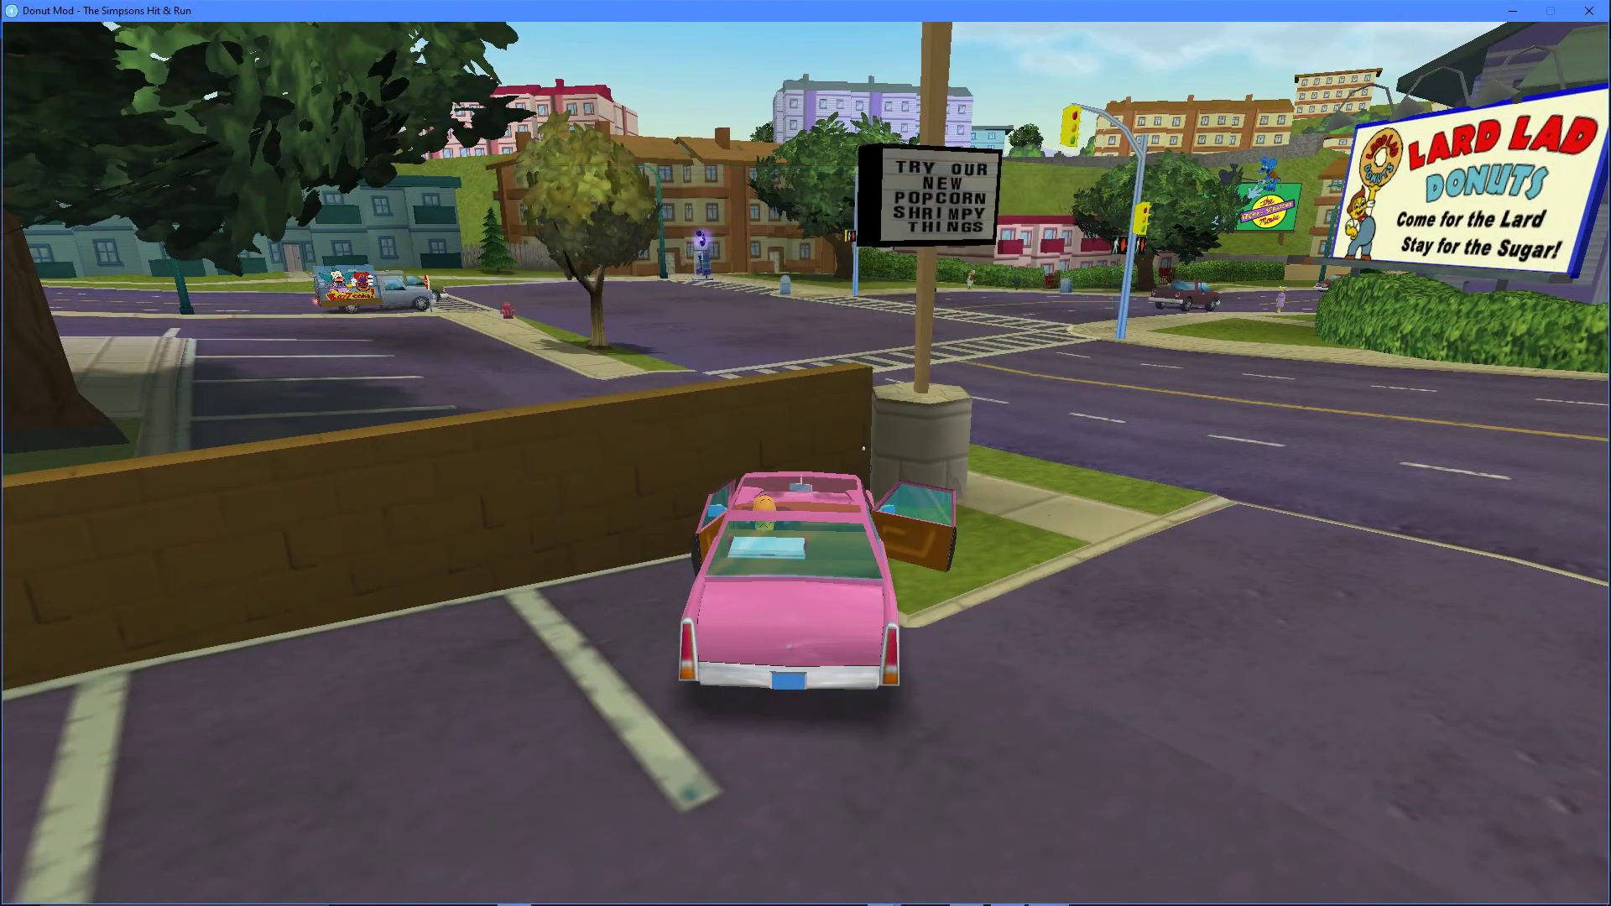
{"action": "key", "text": "Return"}
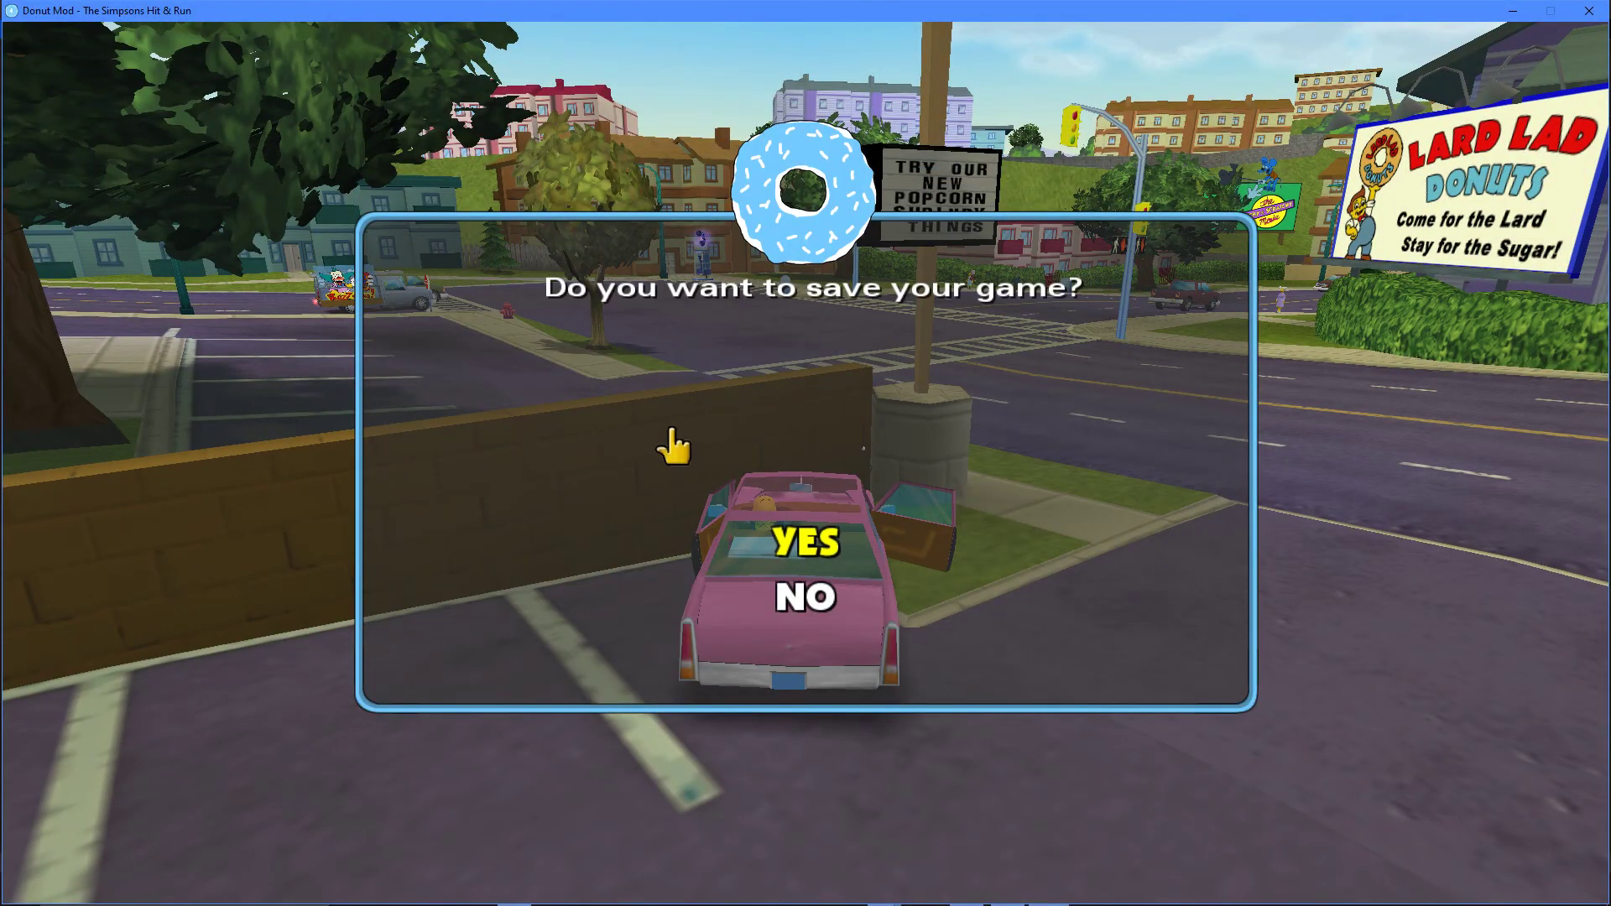
{"action": "key", "text": "Down"}
{"action": "key", "text": "Return"}
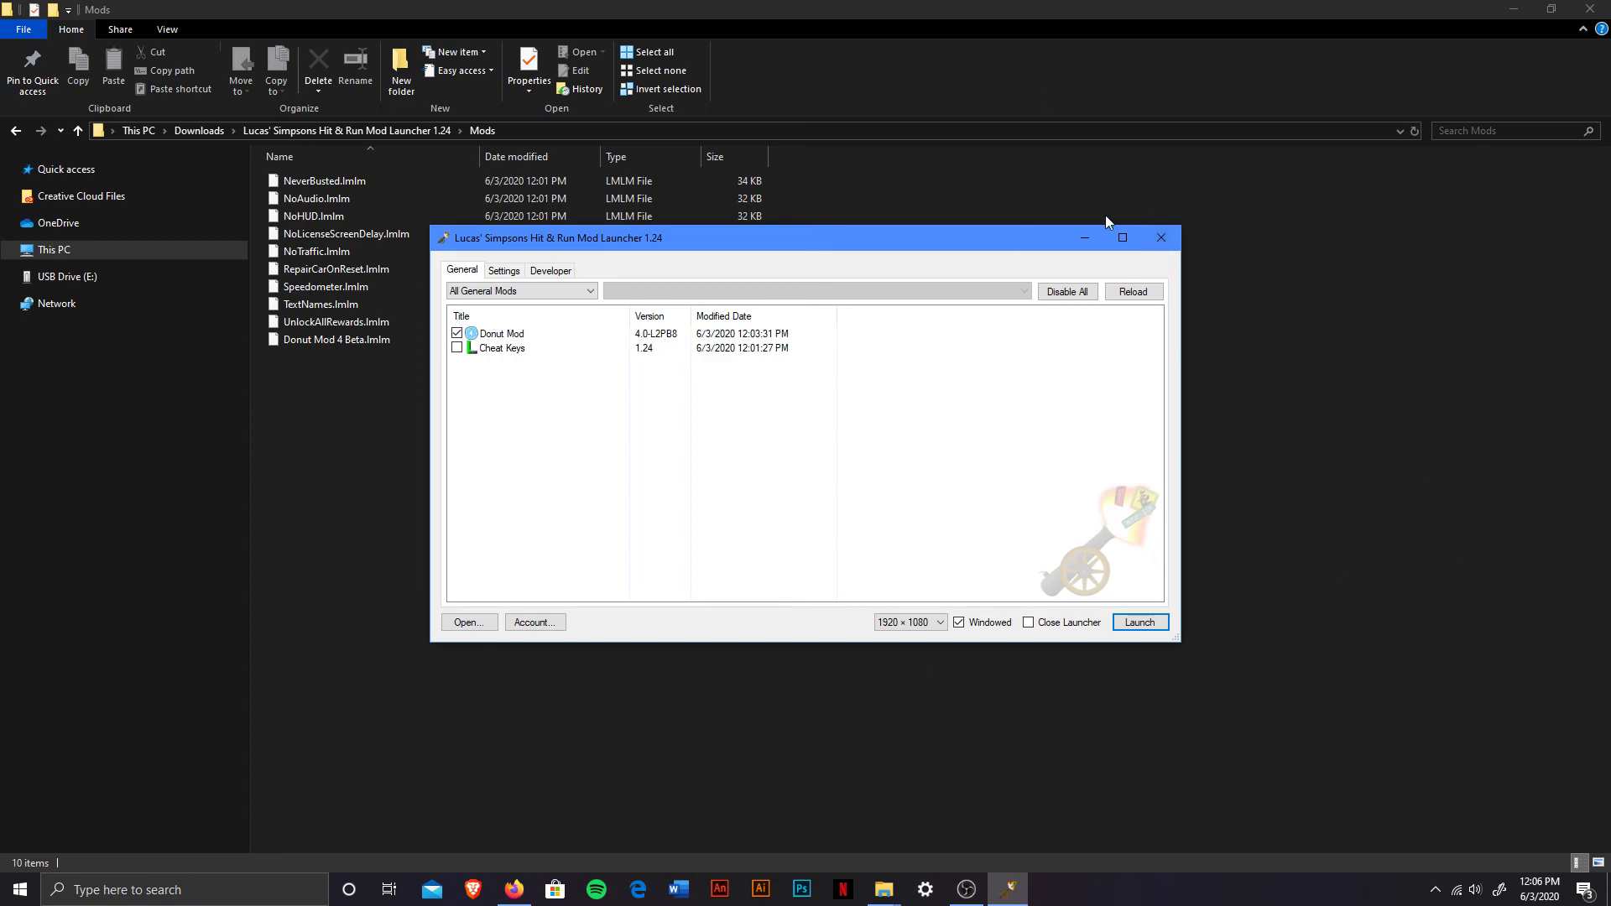
{"action": "left_click", "coordinate": [1085, 238]}
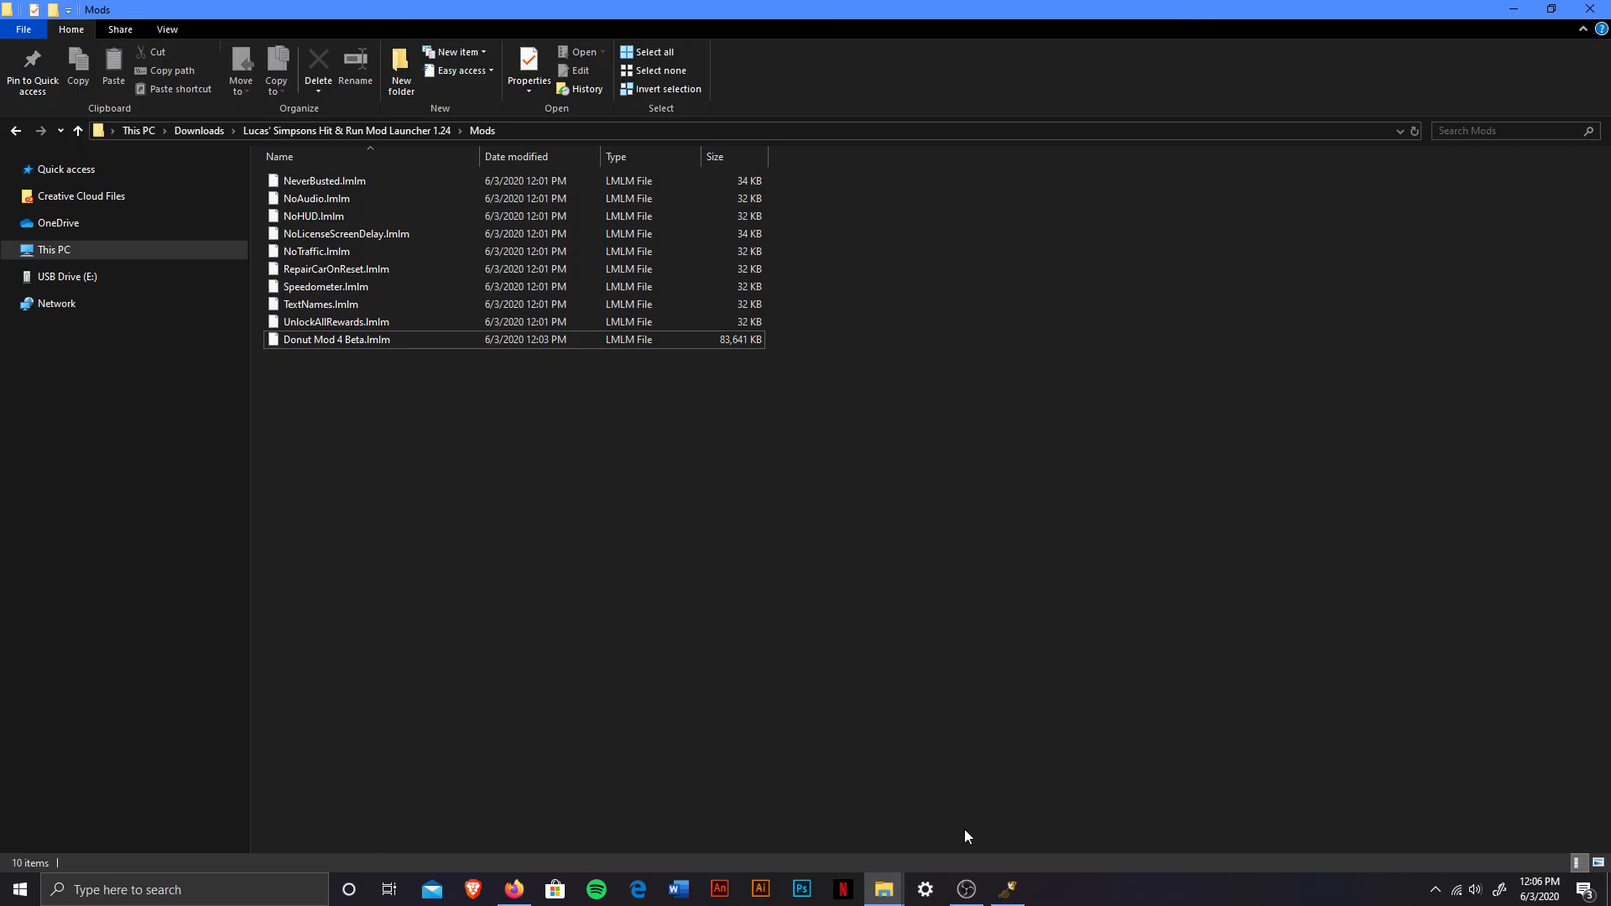